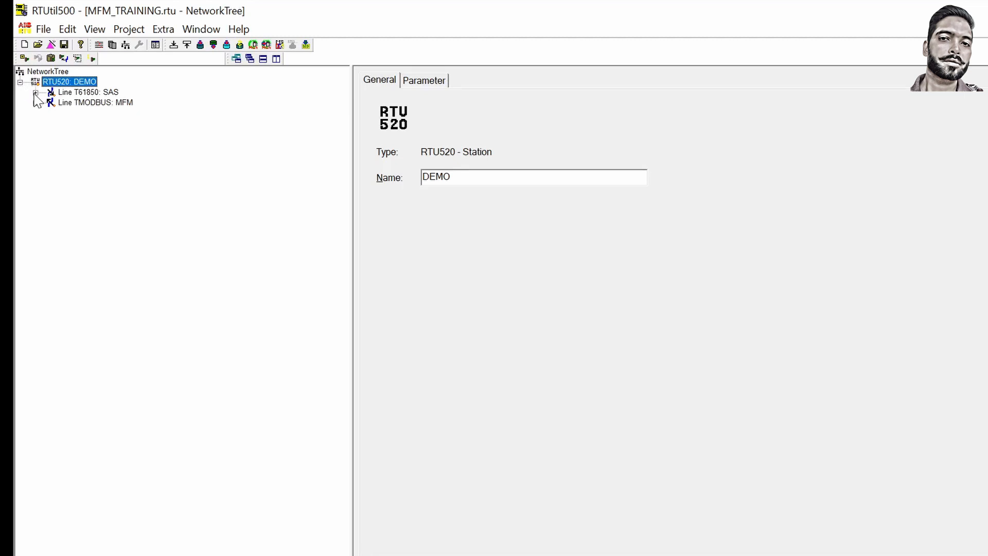
# Expand the SAS and MFM communication lines in the network tree to view the control system and connected IEDs.
pyautogui.click(35, 94)
pyautogui.click(36, 93)
pyautogui.click(35, 93)
pyautogui.click(36, 113)
pyautogui.click(35, 112)
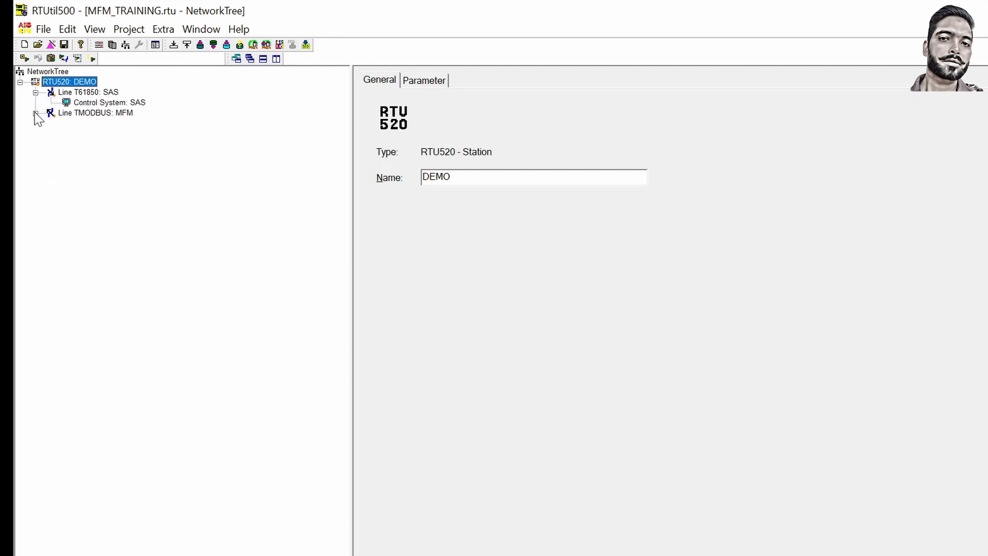
pyautogui.click(36, 113)
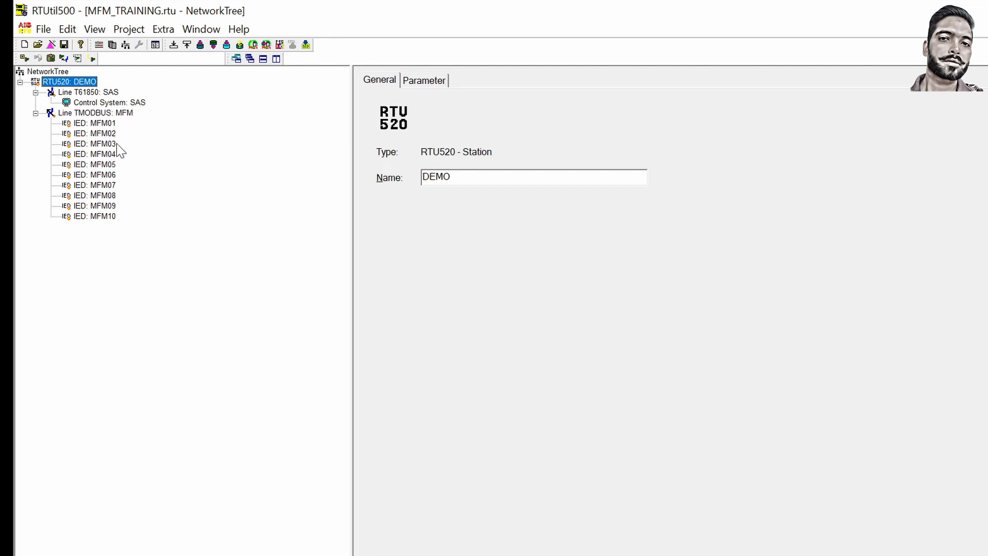
# Show the hardware tree and expand MFM01, MFM02 and MFM03 to compare their signals.
pyautogui.click(113, 44)
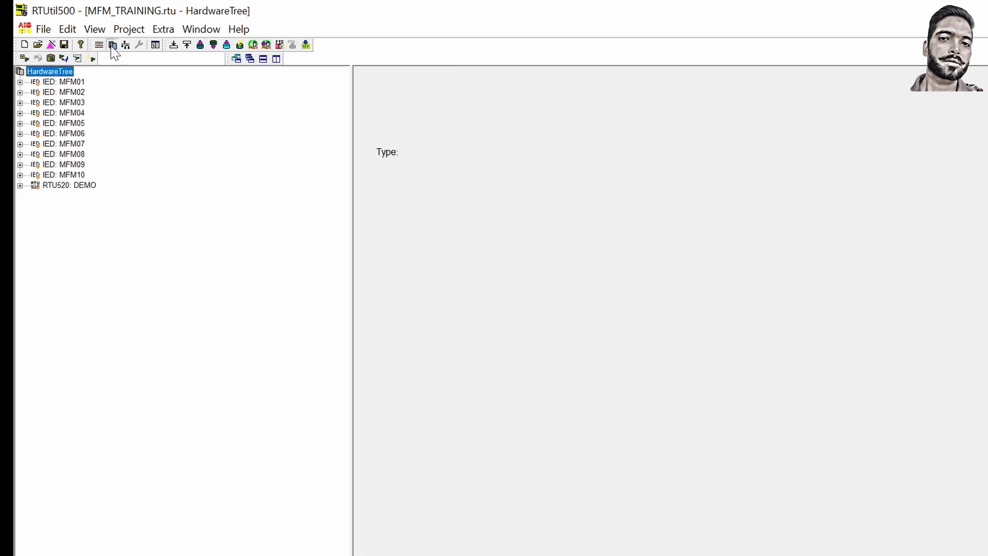
pyautogui.doubleClick(79, 82)
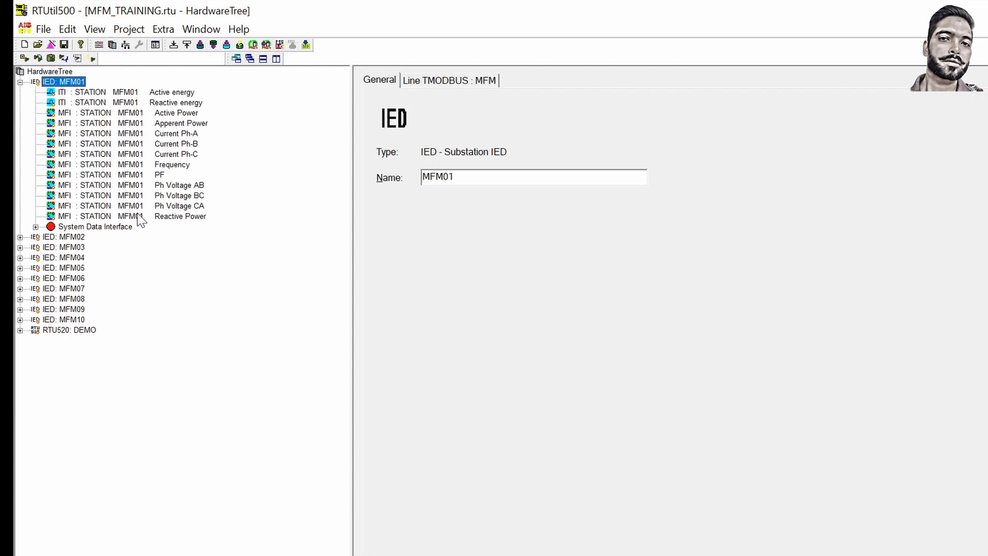
pyautogui.doubleClick(72, 238)
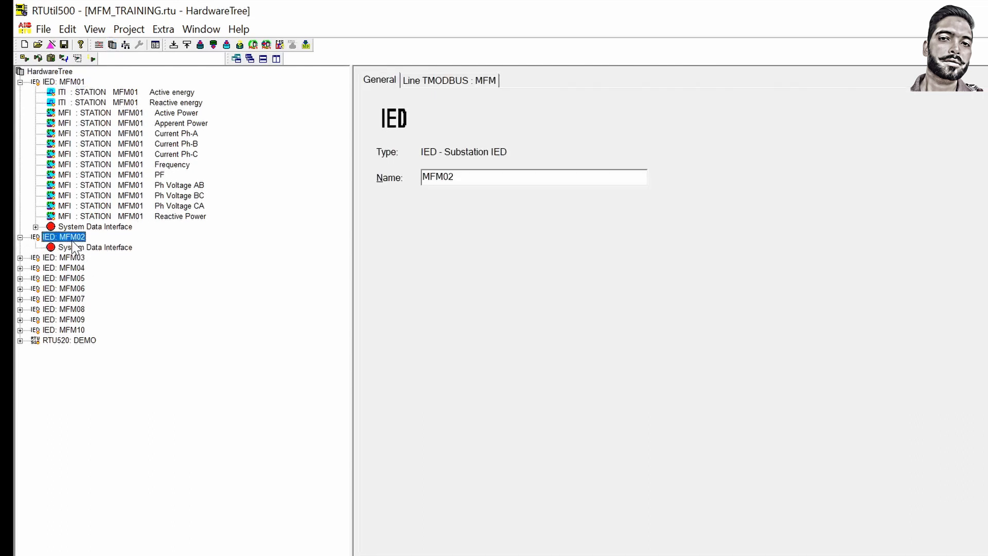
pyautogui.doubleClick(72, 257)
# Review the TMODBUS and T61850 line settings of MFM01's Active energy signal.
pyautogui.click(178, 93)
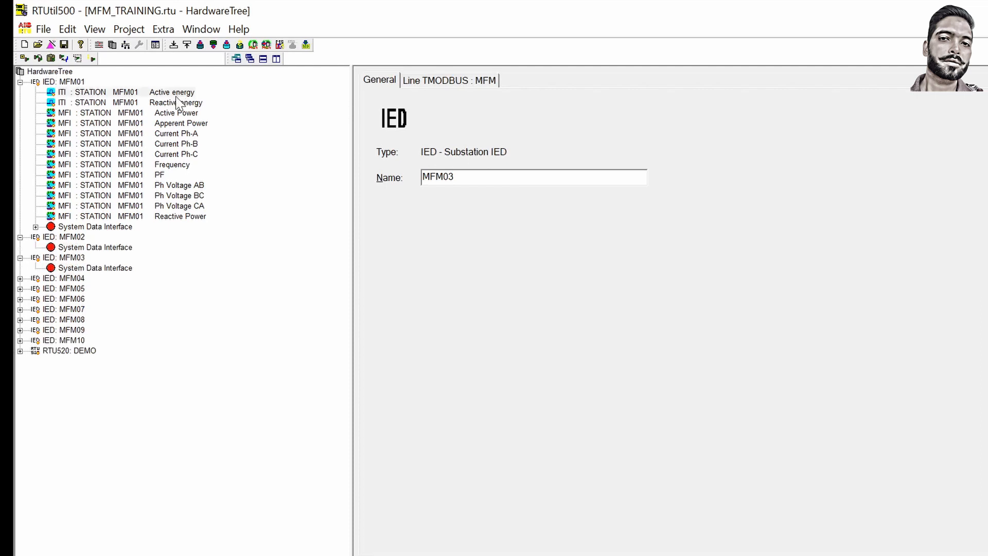
pyautogui.click(545, 81)
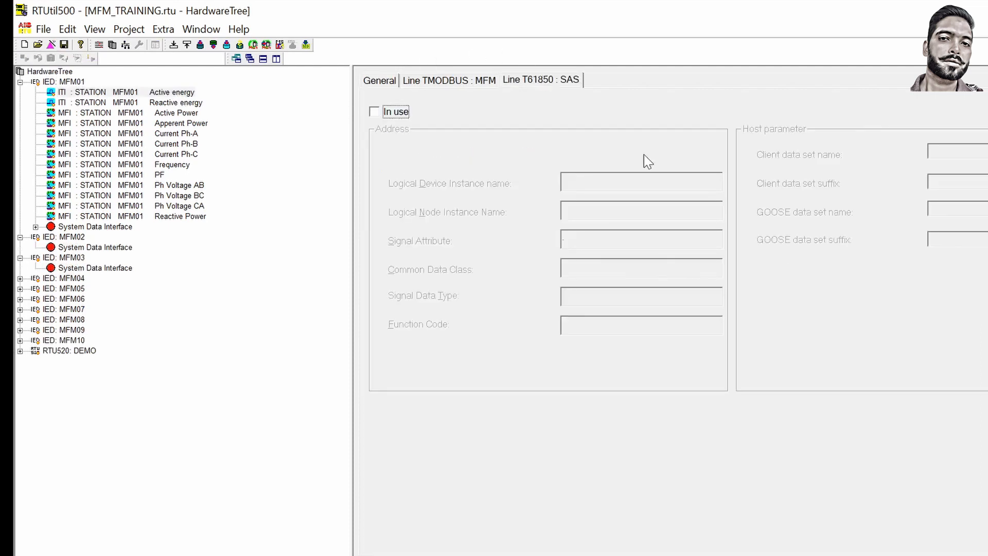
pyautogui.click(441, 82)
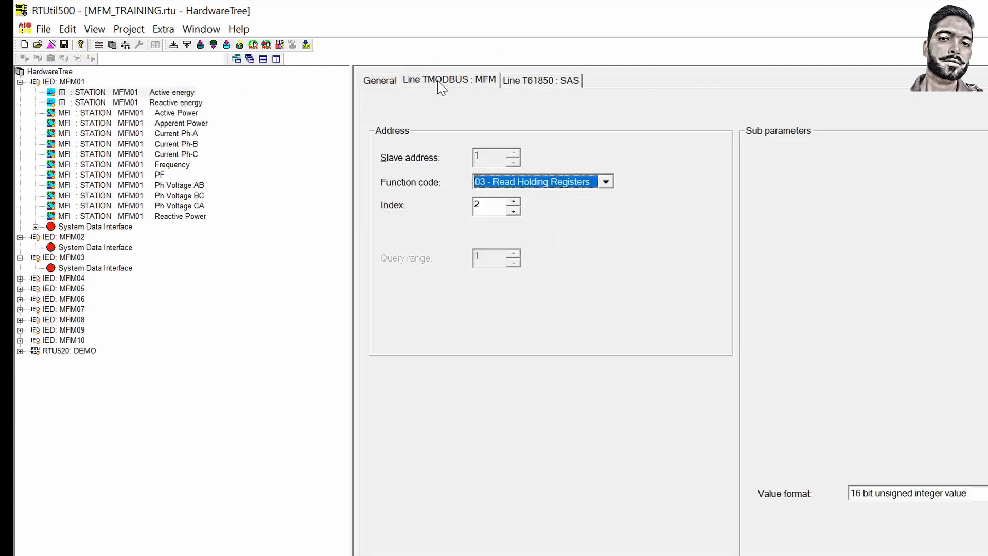
pyautogui.click(522, 83)
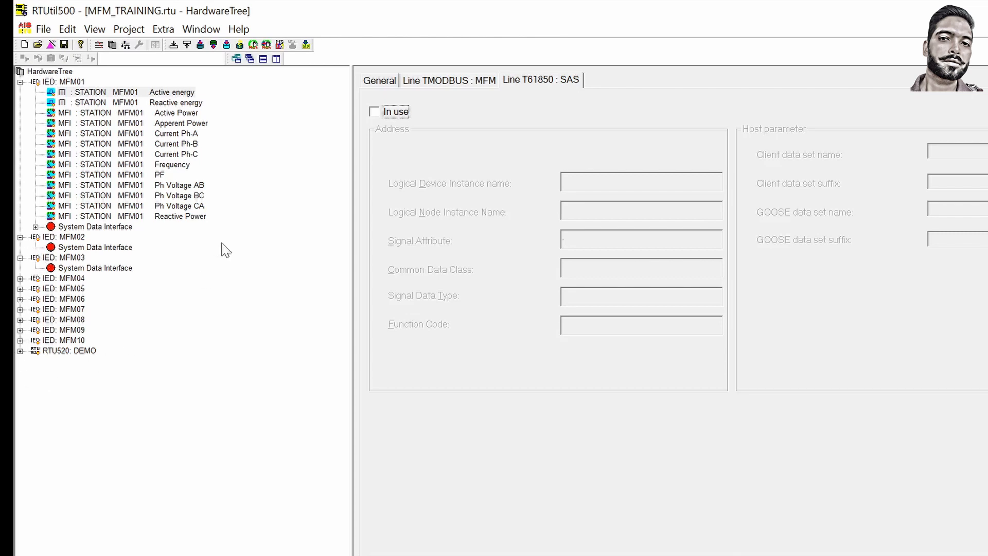
# Start an Excel export of the DEMO RTU.
pyautogui.click(112, 46)
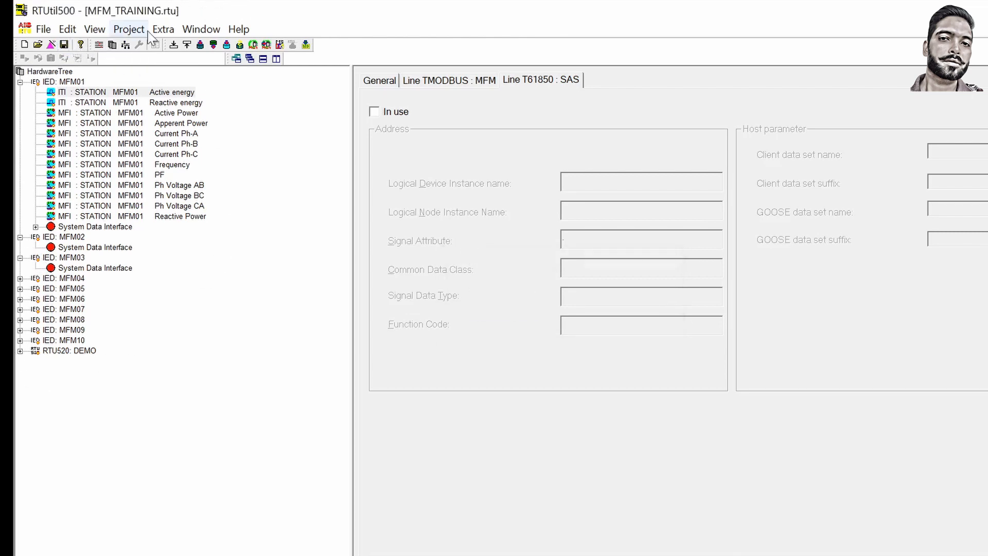
pyautogui.click(163, 29)
pyautogui.click(196, 84)
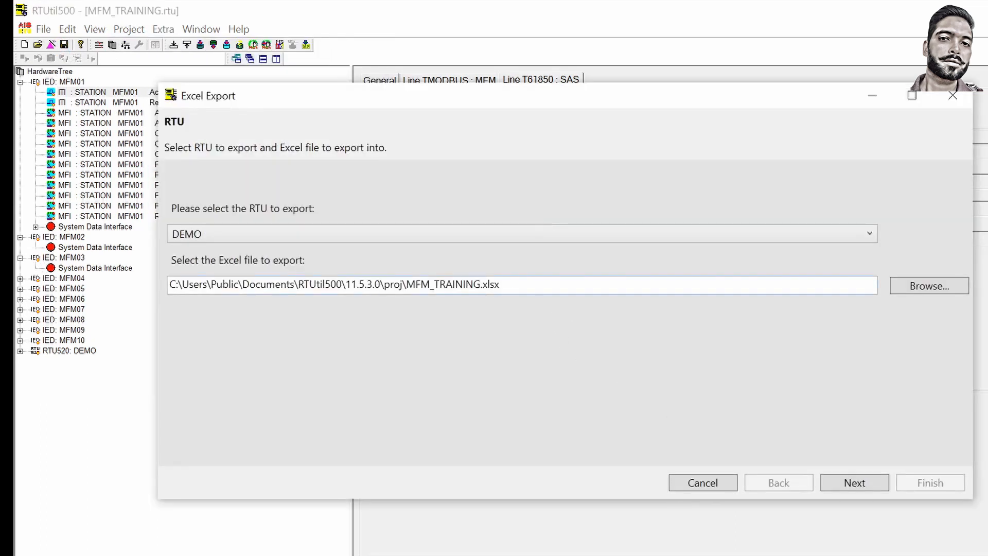
pyautogui.write('_1')
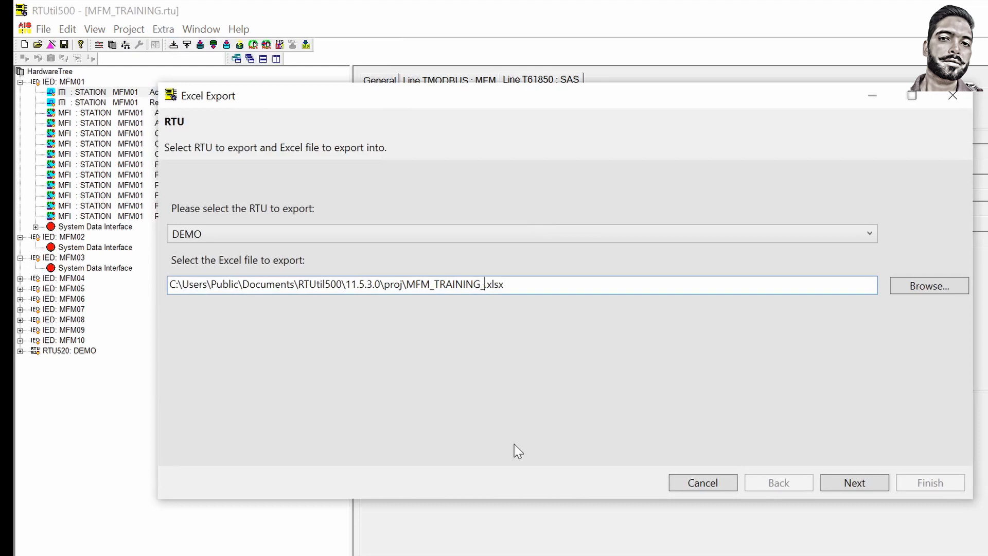
pyautogui.write('23')
pyautogui.press('BackSpace')
pyautogui.press('BackSpace')
pyautogui.press('BackSpace')
pyautogui.press('BackSpace')
# Export the RTU to MFM_TRAINING.xlsx with a log file, deleting the Excel interface setting and accepting replacement of the existing file.
pyautogui.click(865, 490)
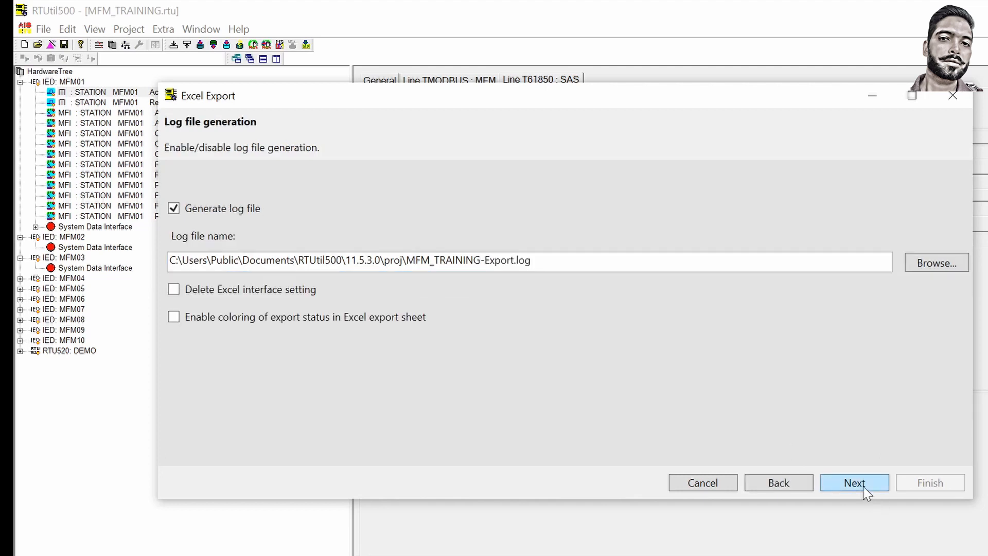
pyautogui.click(174, 290)
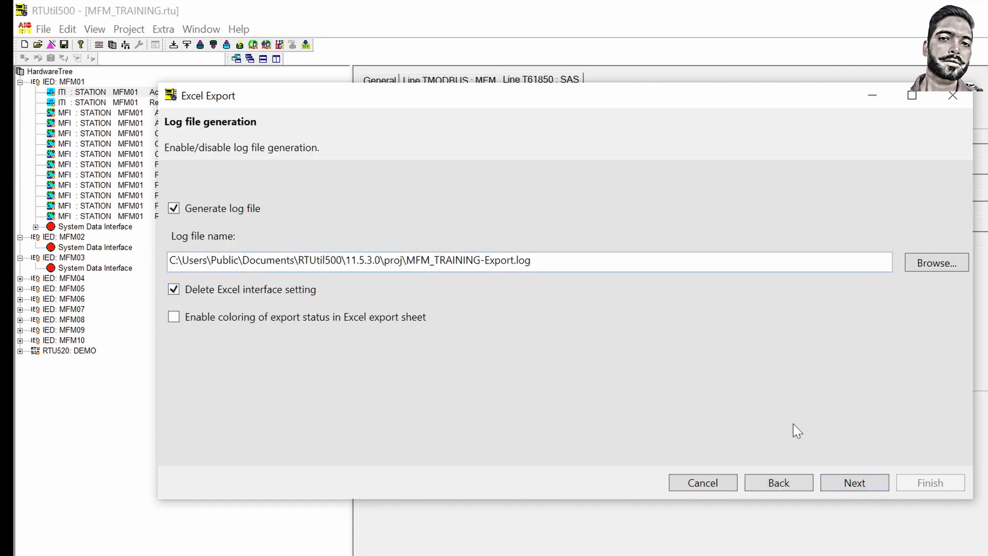
pyautogui.click(856, 484)
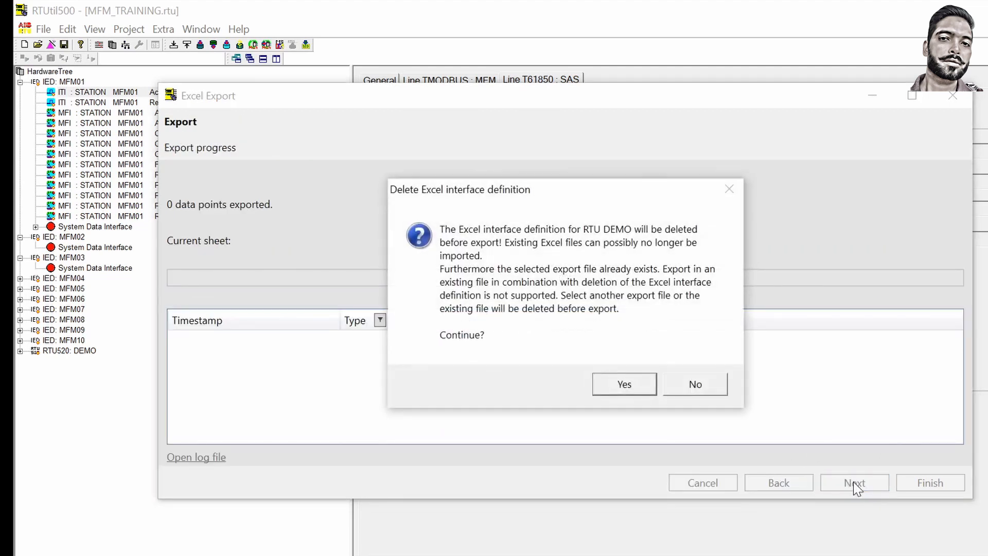
pyautogui.click(620, 384)
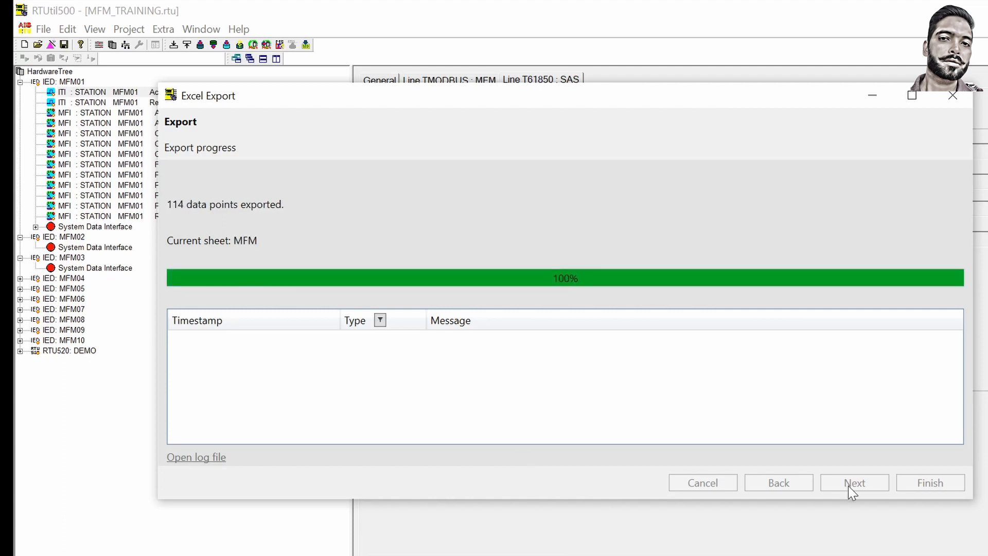
pyautogui.click(931, 483)
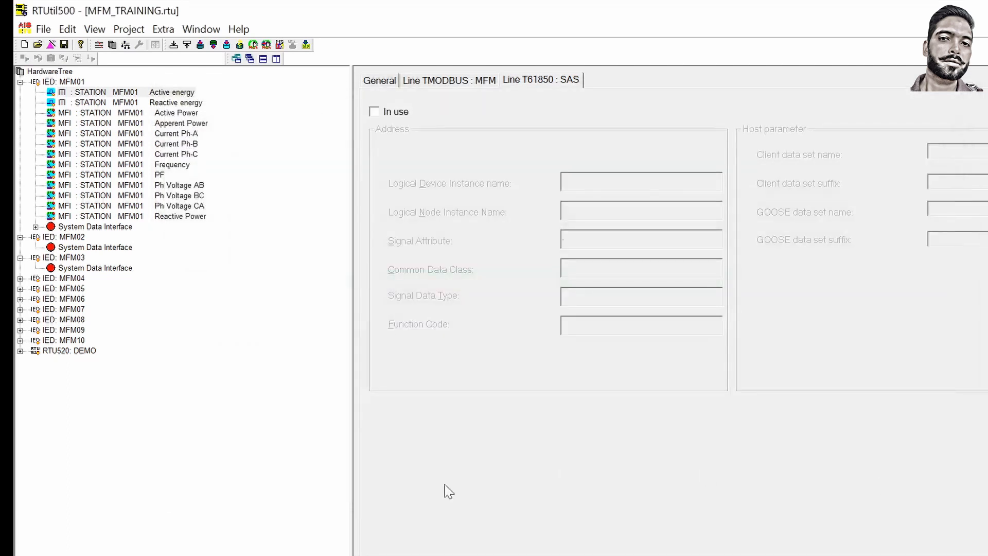
# Switch to File Explorer, open the exported MFM_TRAINING workbook from the proj folder in Excel and display its MFM sheet.
pyautogui.click(457, 536)
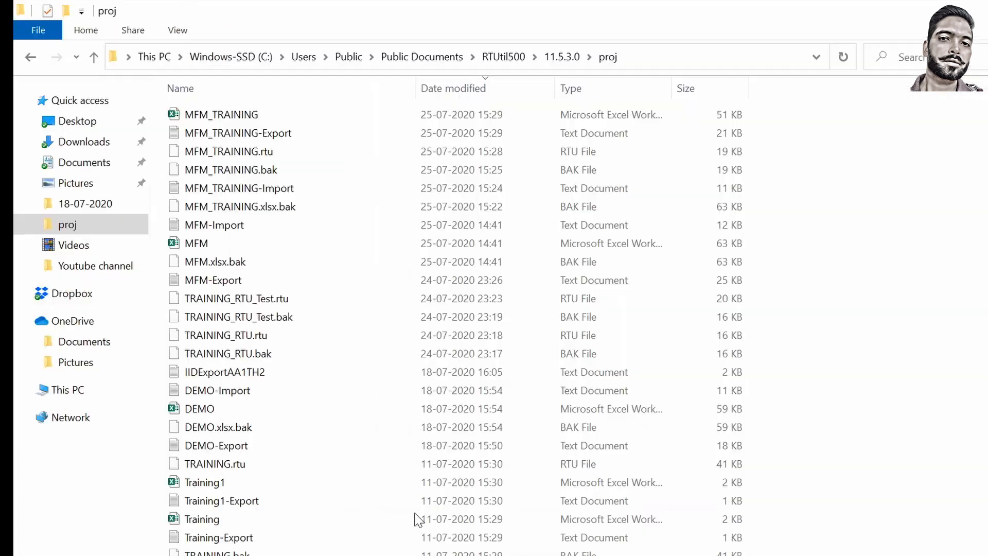
pyautogui.doubleClick(205, 116)
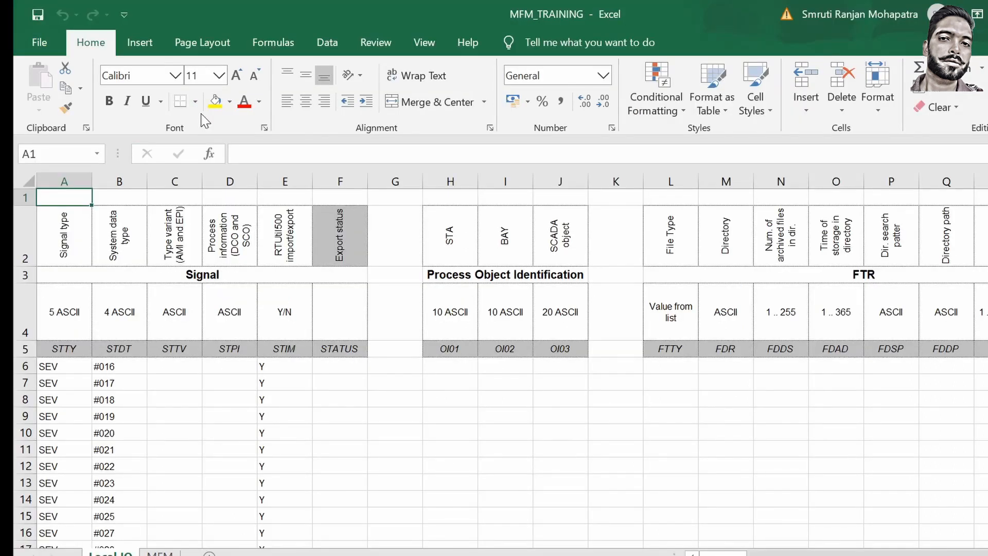
pyautogui.click(161, 554)
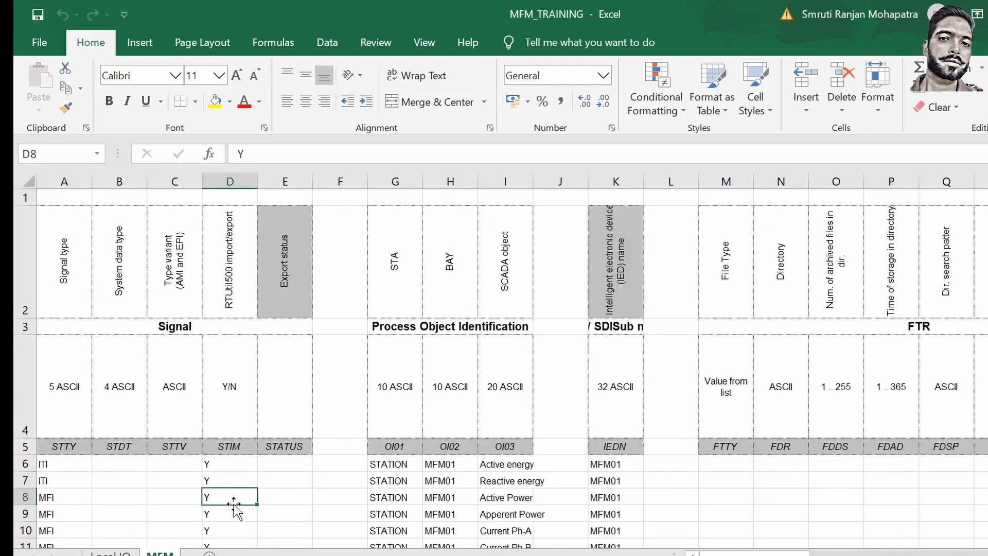
# Look through the signal rows of MFM01 down to the end marker of the MFM sheet.
pyautogui.press('Down')
pyautogui.press('Down')
pyautogui.press('Down')
pyautogui.press('Down')
pyautogui.press('Down')
pyautogui.press('Down')
pyautogui.press('Down')
pyautogui.press('Down')
pyautogui.press('Down')
pyautogui.press('Down')
pyautogui.press('Down')
pyautogui.press('Down')
pyautogui.press('Down')
pyautogui.press('Down')
pyautogui.press('Down')
pyautogui.press('Down')
pyautogui.press('Down')
pyautogui.press('Down')
pyautogui.press('Down')
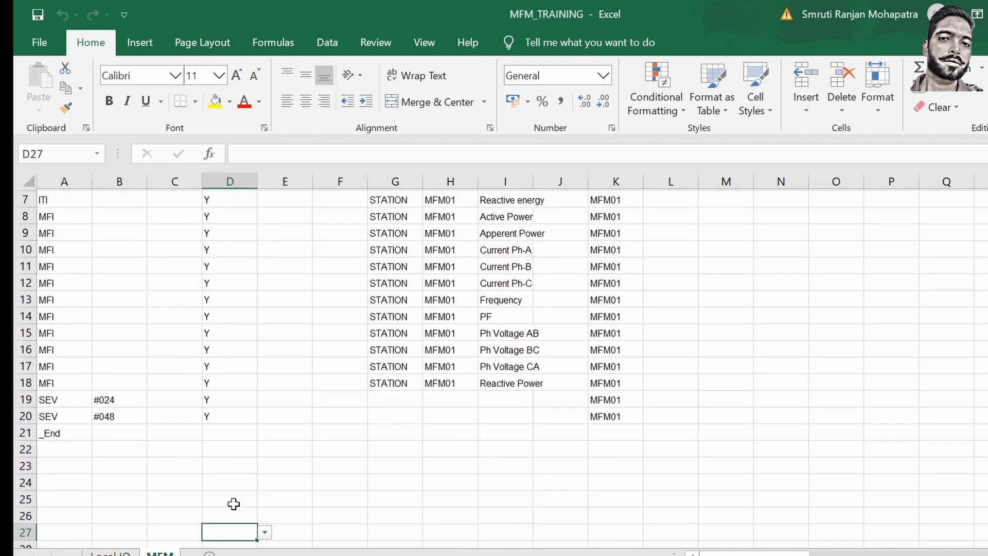
pyautogui.press('Up')
pyautogui.press('Up')
pyautogui.press('Up')
pyautogui.press('Up')
pyautogui.press('Up')
pyautogui.press('Up')
pyautogui.press('Up')
pyautogui.press('Up')
pyautogui.press('Up')
pyautogui.press('Up')
pyautogui.press('Up')
pyautogui.press('Up')
pyautogui.press('Up')
pyautogui.press('Up')
pyautogui.press('Up')
pyautogui.press('Up')
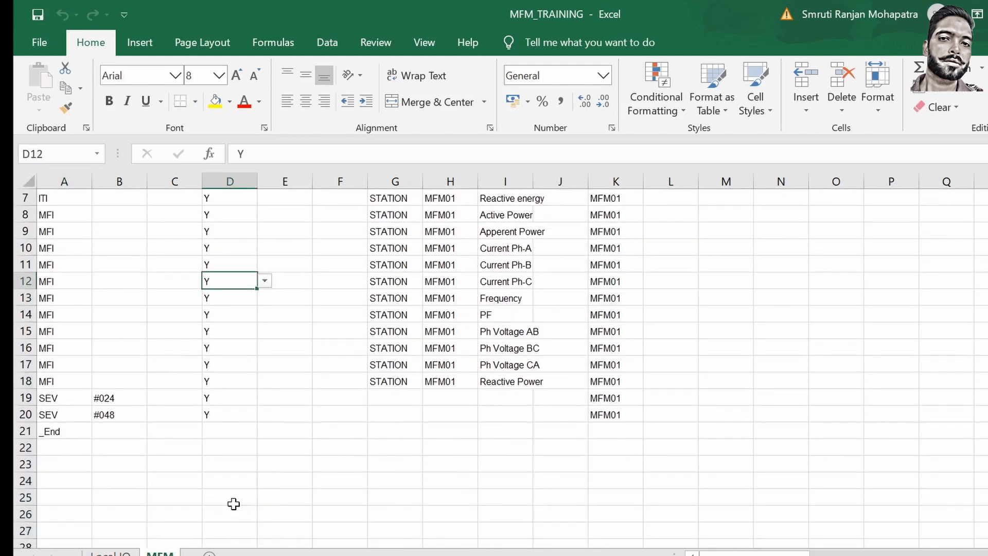
# Fill the bay name MFM01 from H18 down to H20 for the two SEV rows.
pyautogui.click(450, 382)
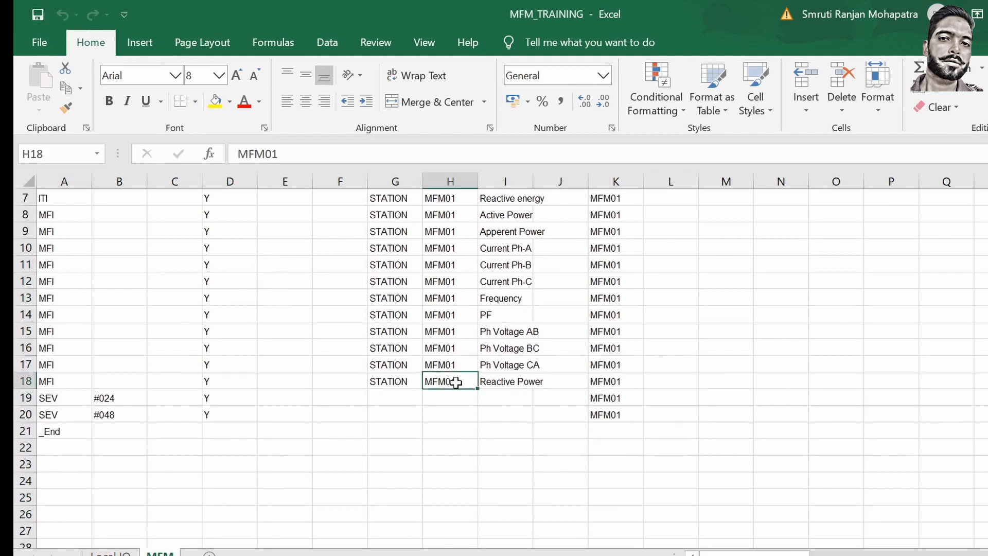
pyautogui.moveTo(477, 388); pyautogui.dragTo(478, 422)
pyautogui.click(492, 437)
pyautogui.click(510, 455)
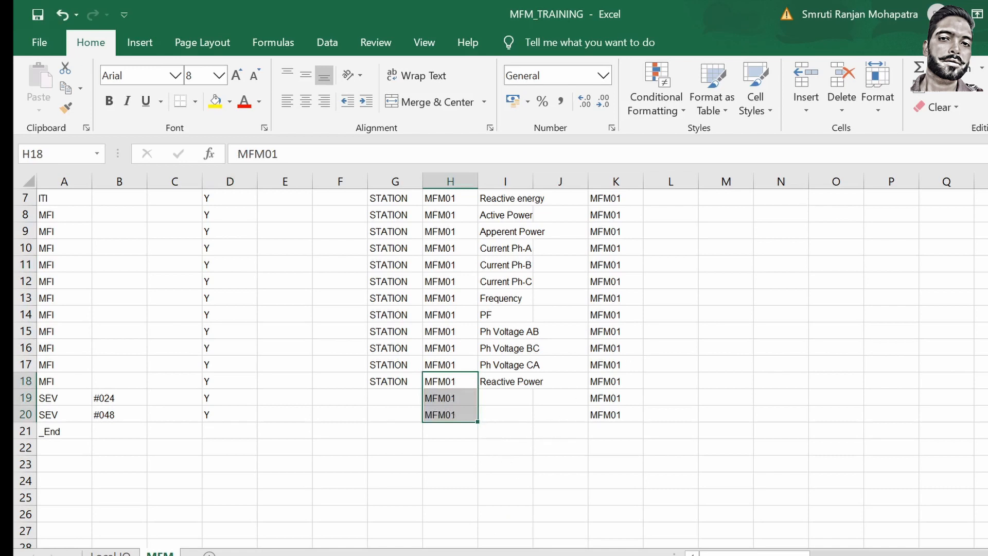
# Link the IED name to the bay name by entering =H6 in K6 and filling the formula down to K20.
pyautogui.scroll(2, 494, 335)
pyautogui.click(607, 464)
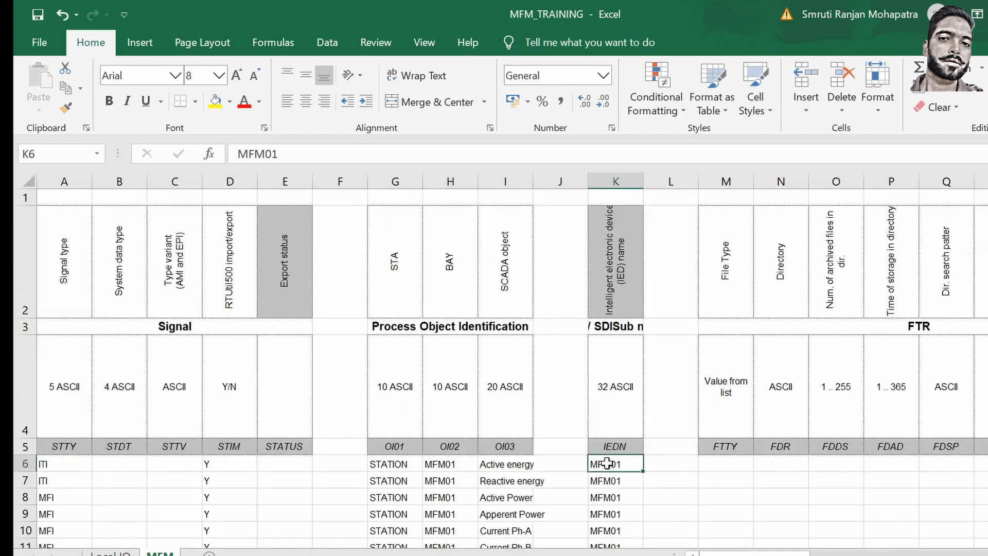
pyautogui.write('=')
pyautogui.click(451, 465)
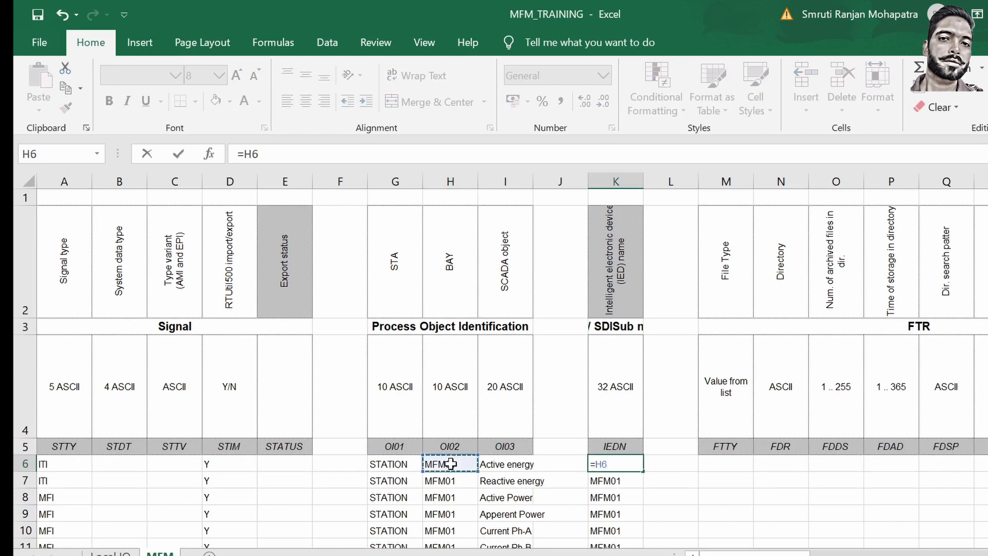
pyautogui.press('Return')
pyautogui.click(600, 465)
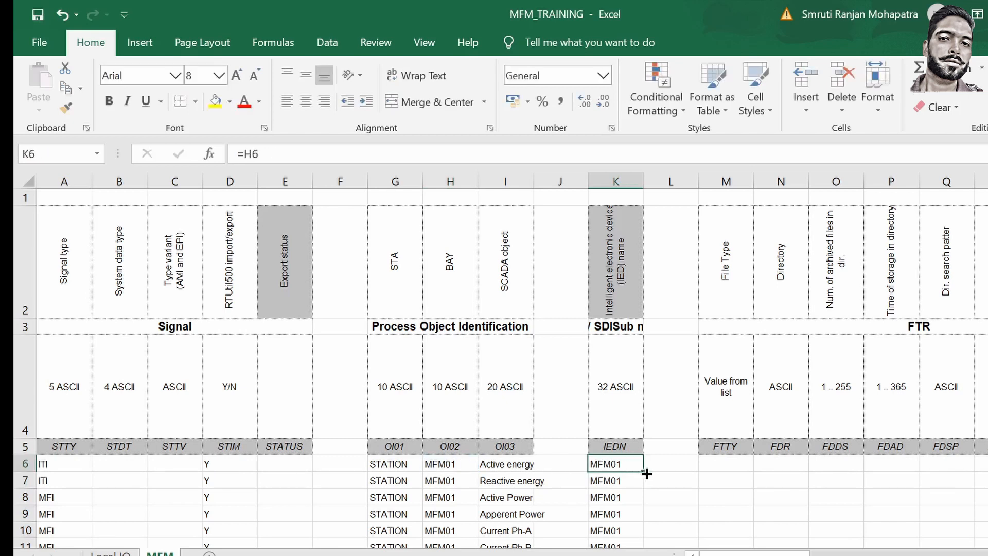
pyautogui.moveTo(641, 472)
pyautogui.mouseDown()
pyautogui.moveTo(638, 540)
pyautogui.moveTo(623, 455)
pyautogui.mouseUp()
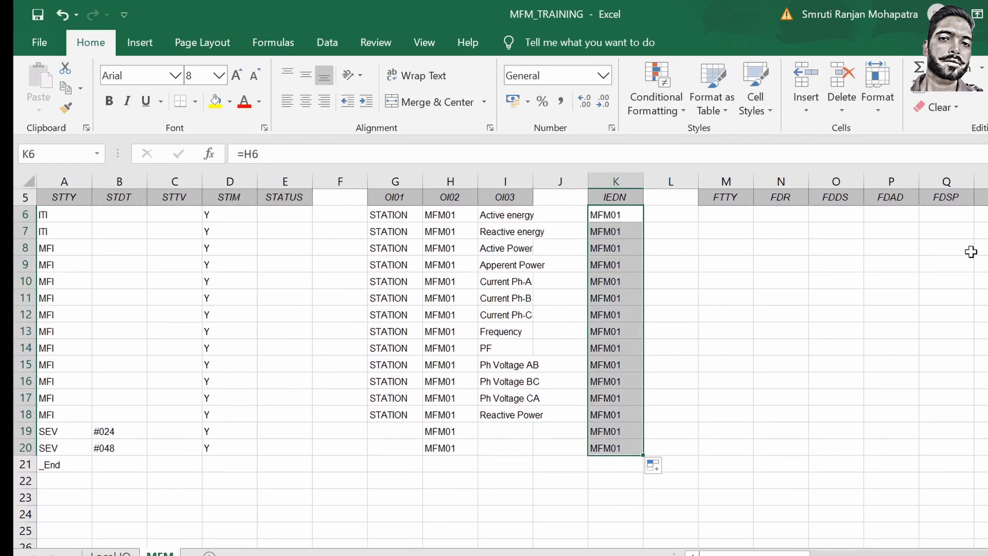
# Hide columns L through U, which contain the FTR parameters.
pyautogui.scroll(2, 762, 423)
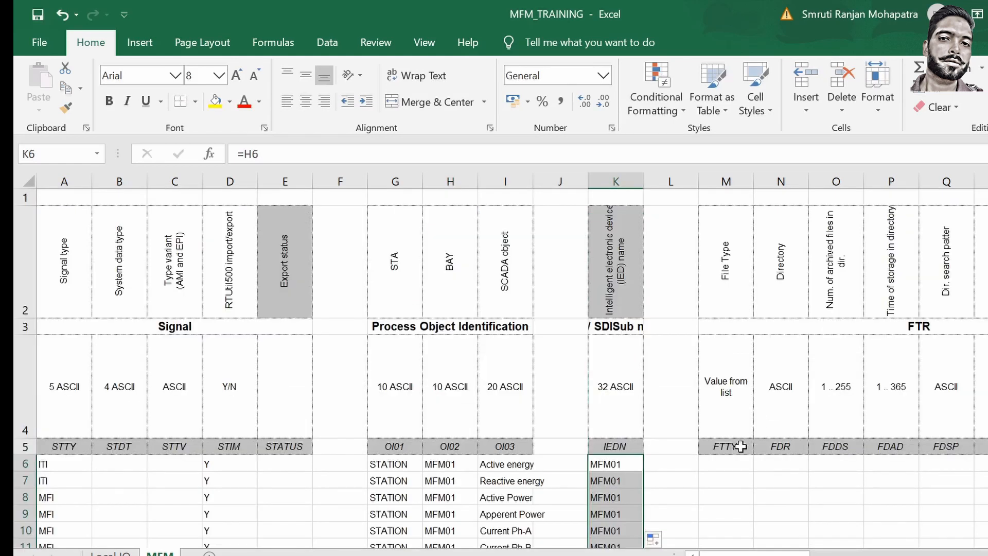
pyautogui.click(725, 462)
pyautogui.press('Right')
pyautogui.hotkey('ctrl', 'Right')
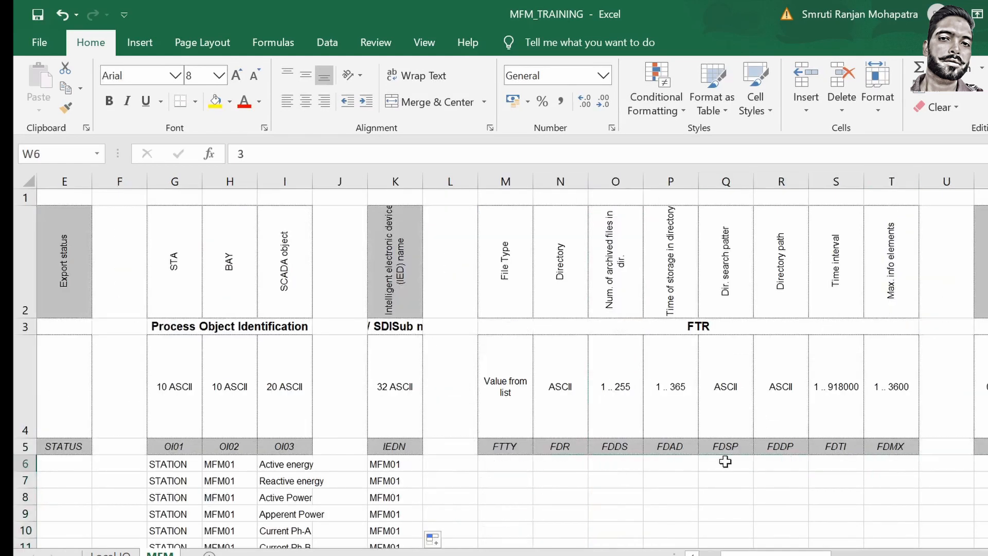
pyautogui.click(437, 182)
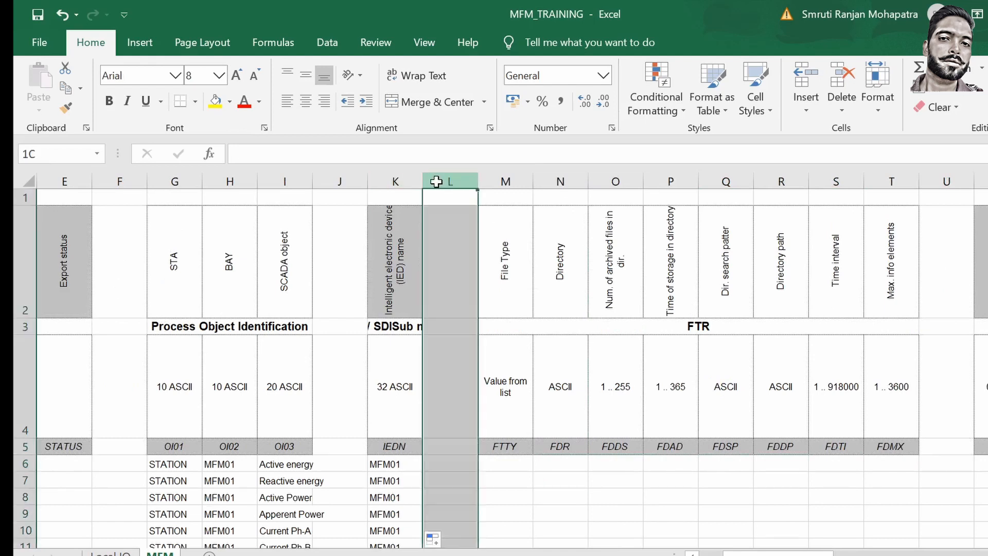
pyautogui.moveTo(519, 173); pyautogui.dragTo(563, 180)
pyautogui.rightClick(563, 180)
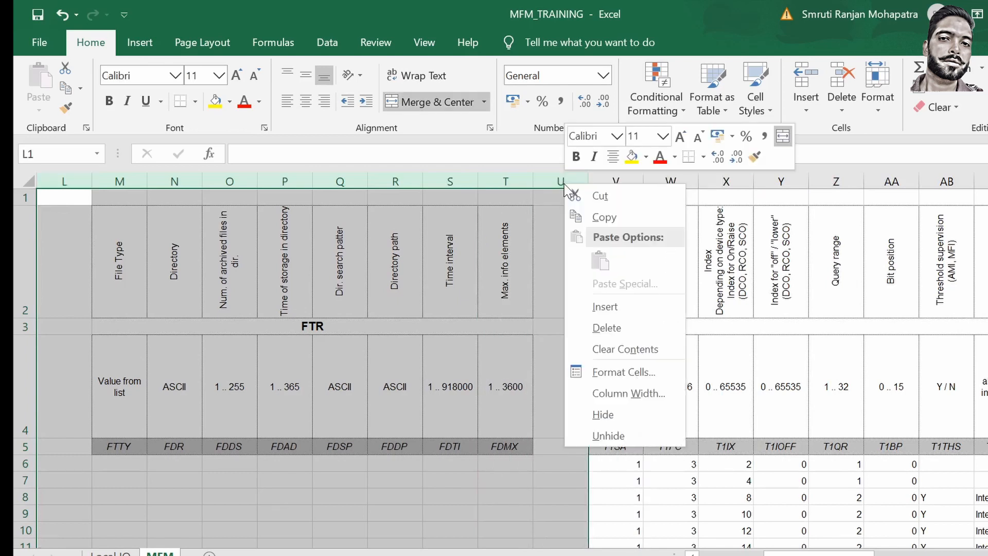
pyautogui.click(614, 416)
# Hide columns W through AS of the Modbus sub-line address block and select the first slave address in V6.
pyautogui.moveTo(119, 181); pyautogui.dragTo(508, 186)
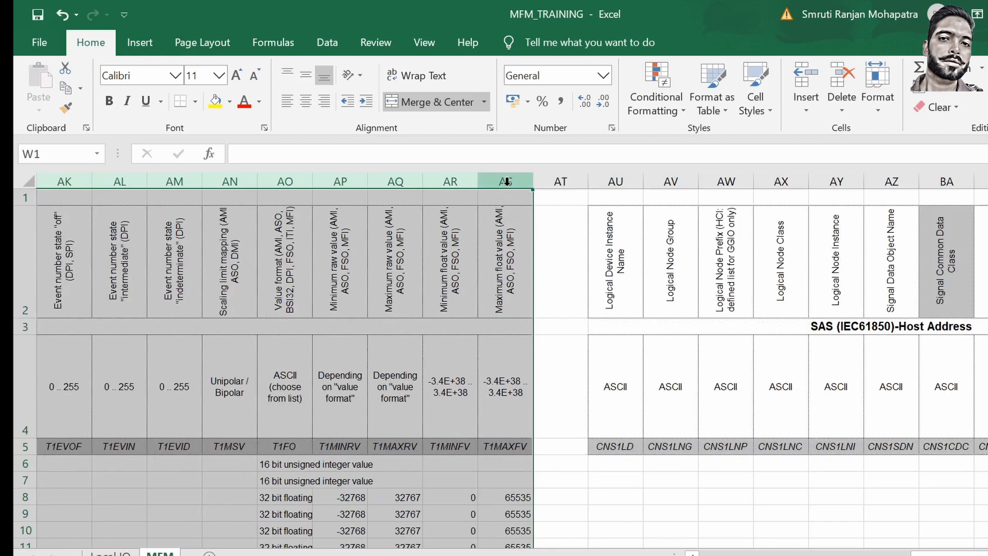
pyautogui.rightClick(507, 186)
pyautogui.click(545, 416)
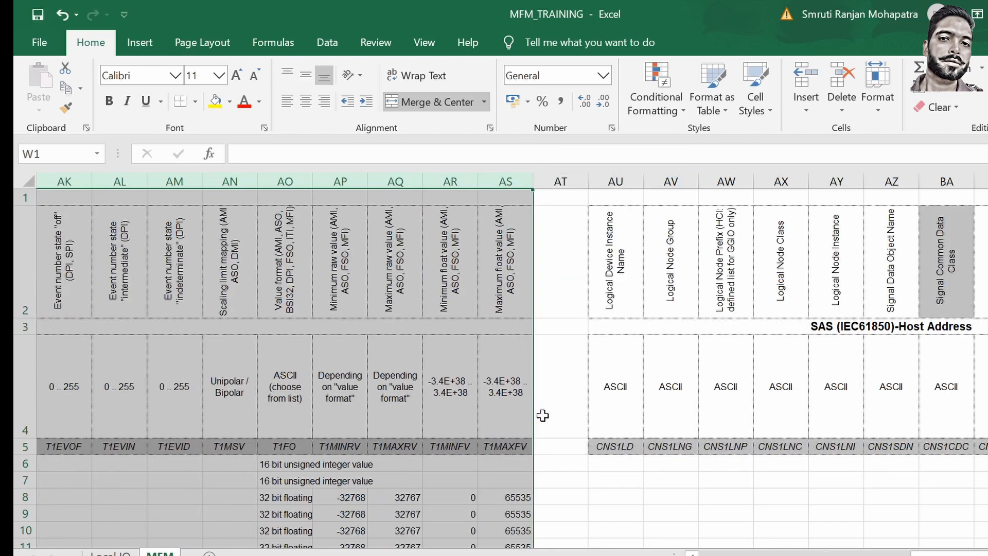
pyautogui.click(505, 466)
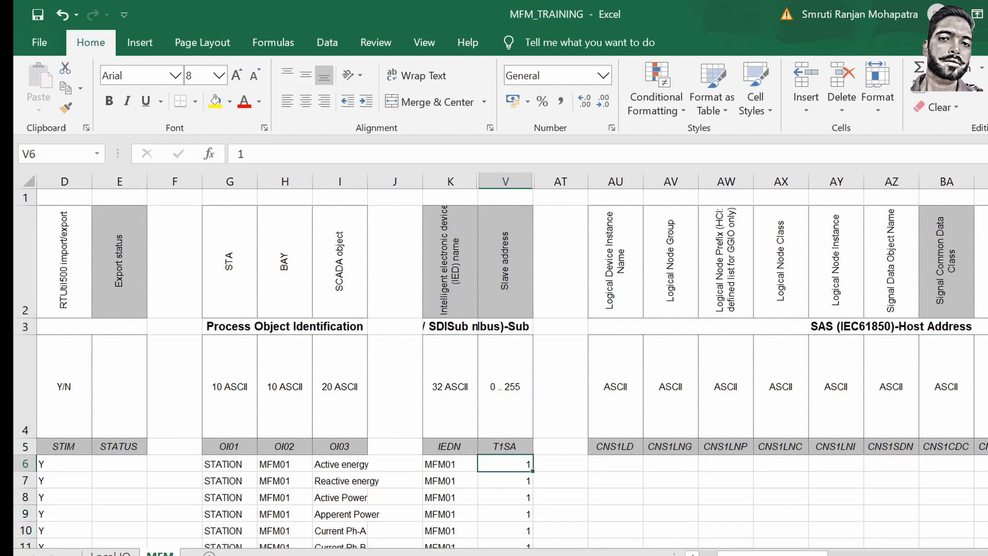
# Enter the logical device instance name LD01 in AU6 and copy the same value unchanged down to AU20.
pyautogui.click(637, 461)
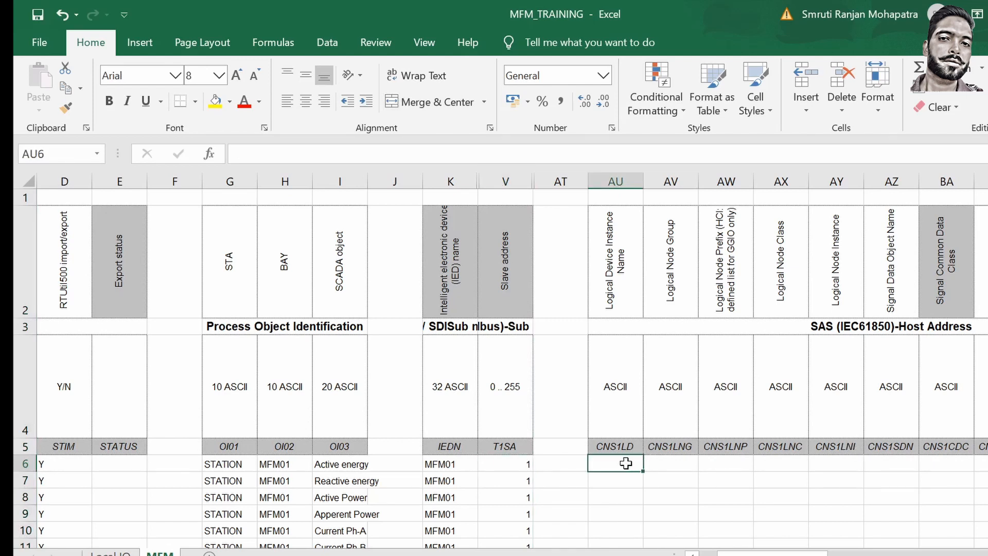
pyautogui.write('LD0')
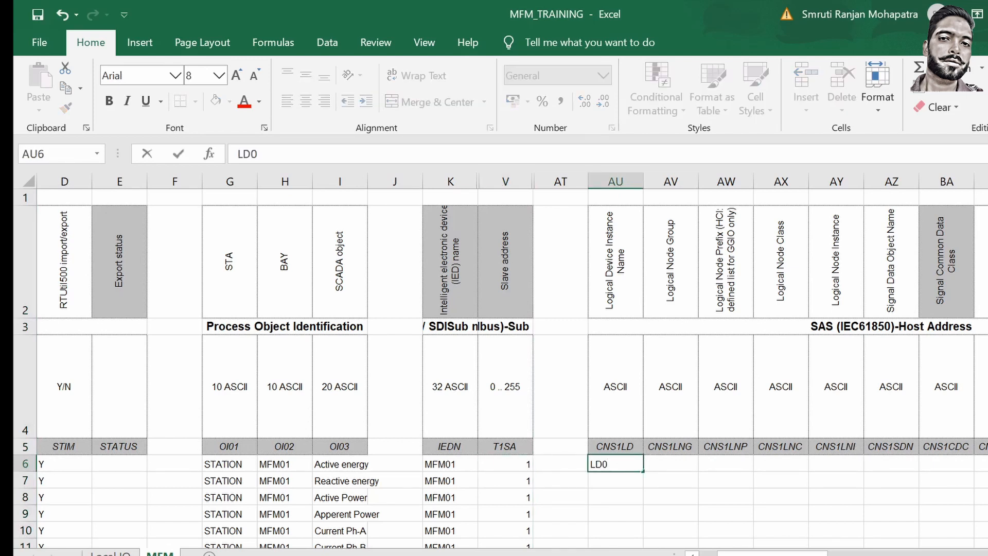
pyautogui.write('1')
pyautogui.click(613, 484)
pyautogui.click(611, 464)
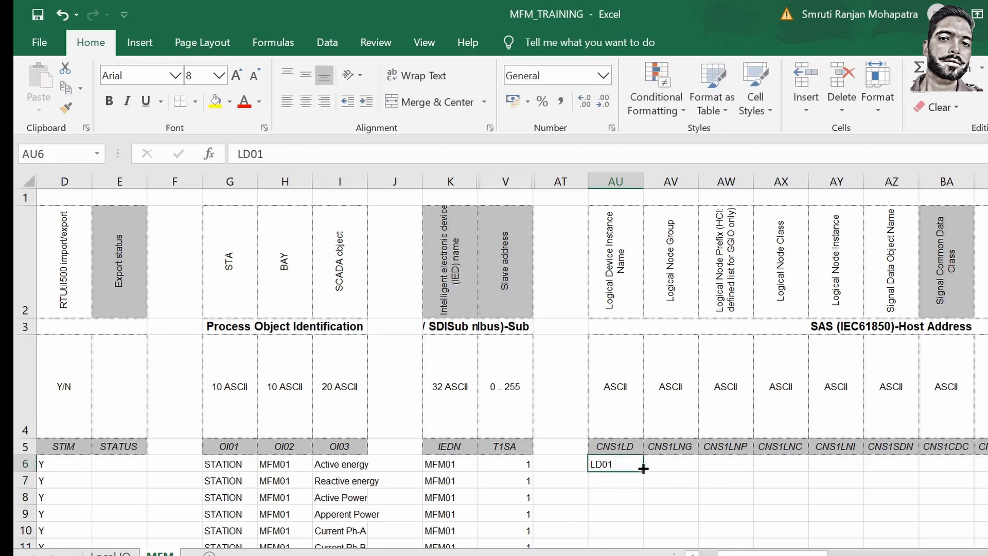
pyautogui.moveTo(643, 472); pyautogui.dragTo(604, 451)
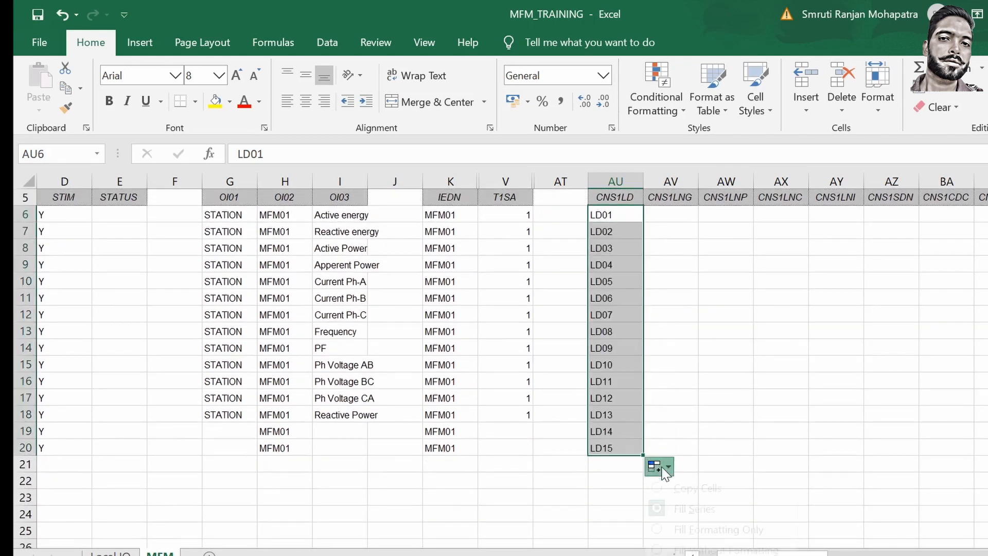
pyautogui.click(652, 465)
pyautogui.press('Escape')
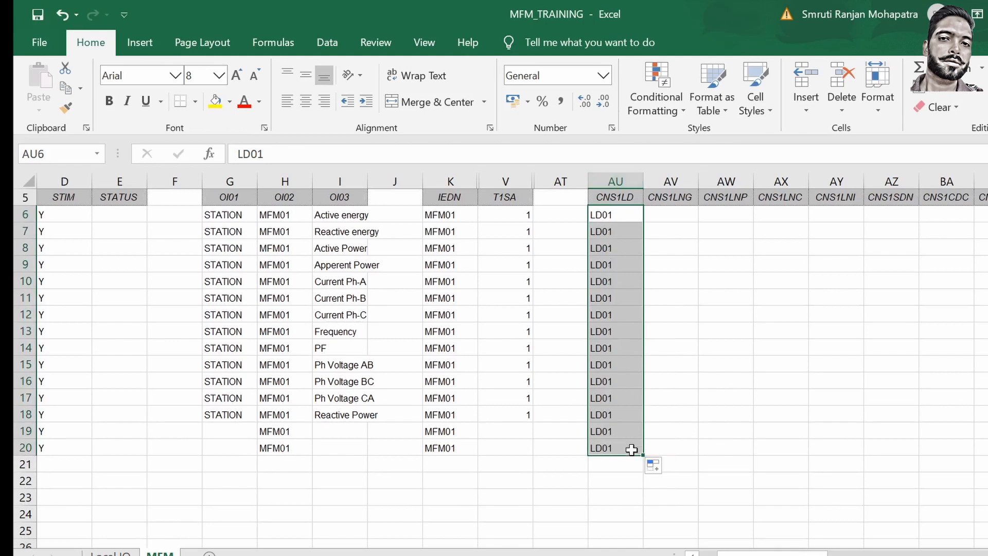
# Set the logical node group in AV6 to LN_Metering and fill it down to AV18.
pyautogui.click(672, 216)
pyautogui.click(706, 214)
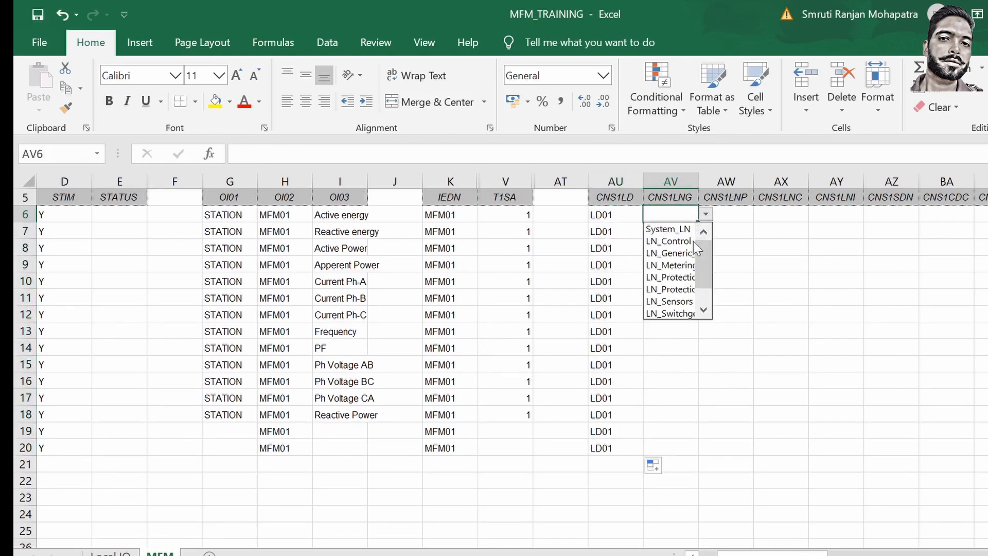
pyautogui.click(682, 272)
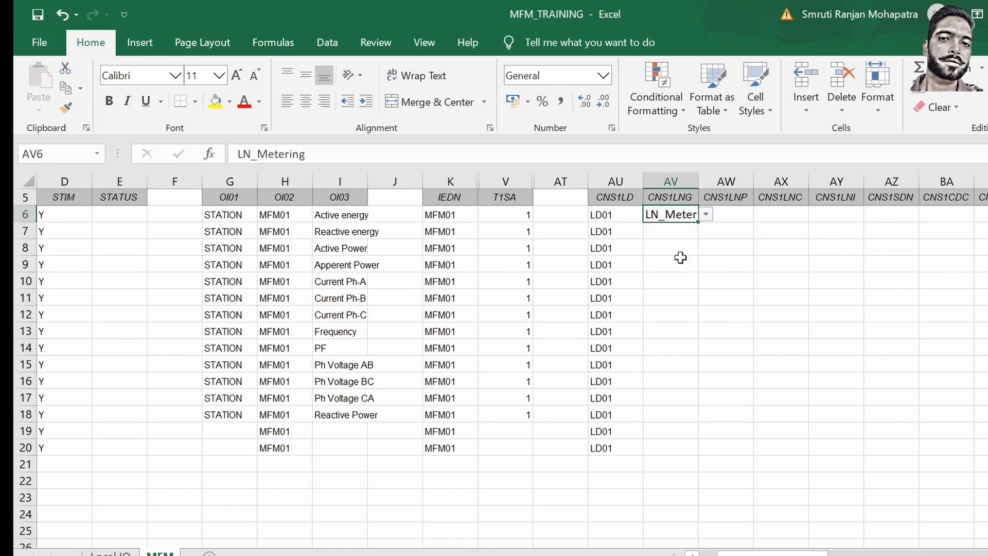
pyautogui.moveTo(698, 226); pyautogui.dragTo(683, 422)
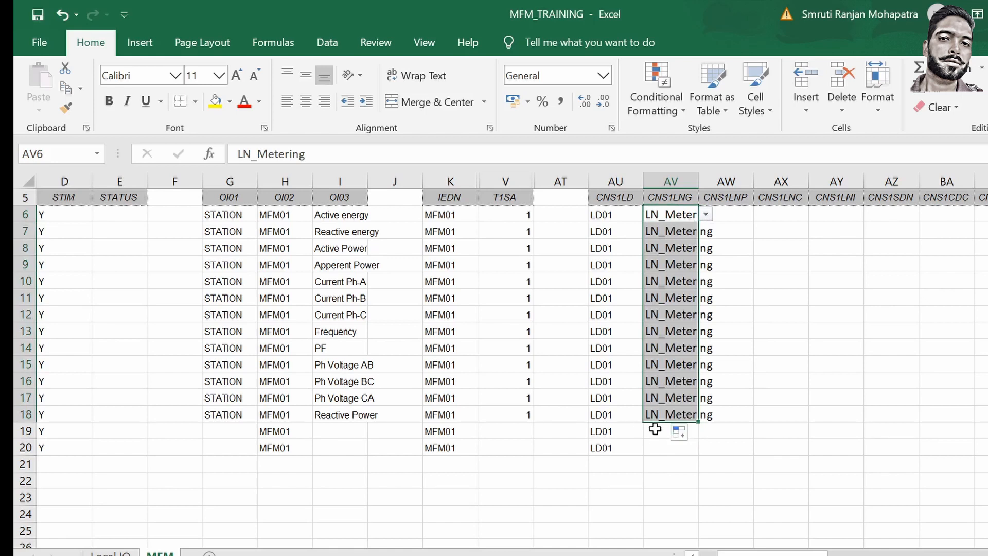
# Set the logical node group in AV19 and AV20 to LN_Generic_IO and widen column AV to fit the names.
pyautogui.click(655, 430)
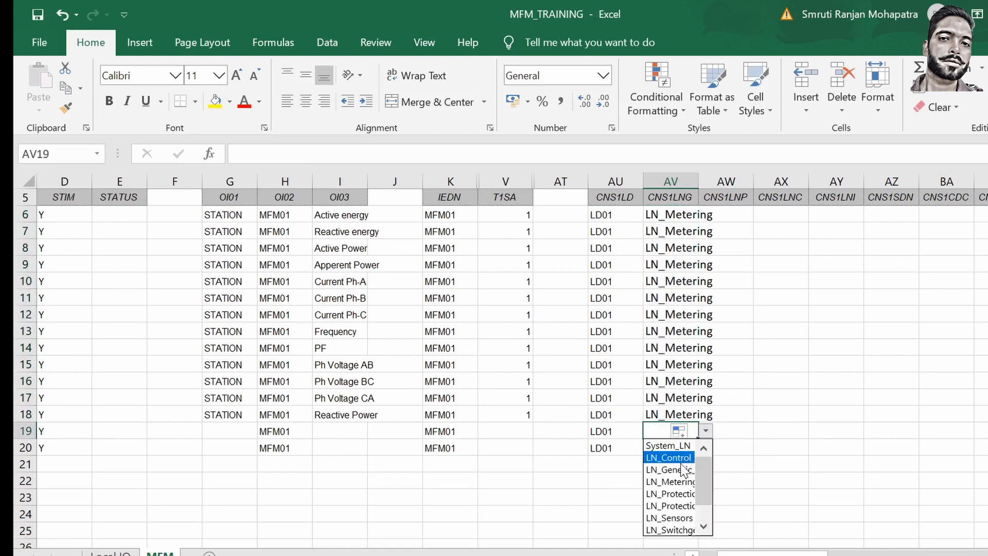
pyautogui.click(684, 469)
pyautogui.click(643, 445)
pyautogui.click(706, 448)
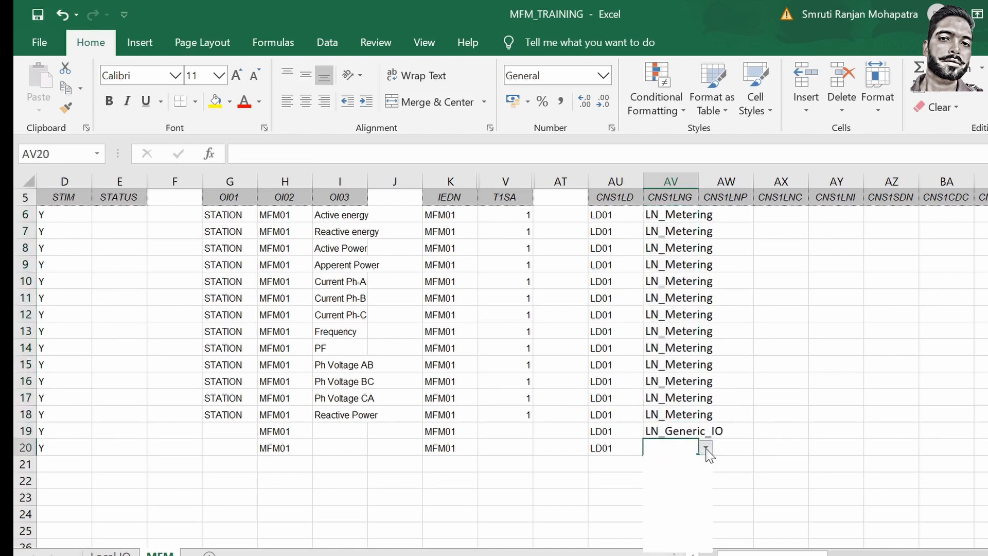
pyautogui.click(679, 493)
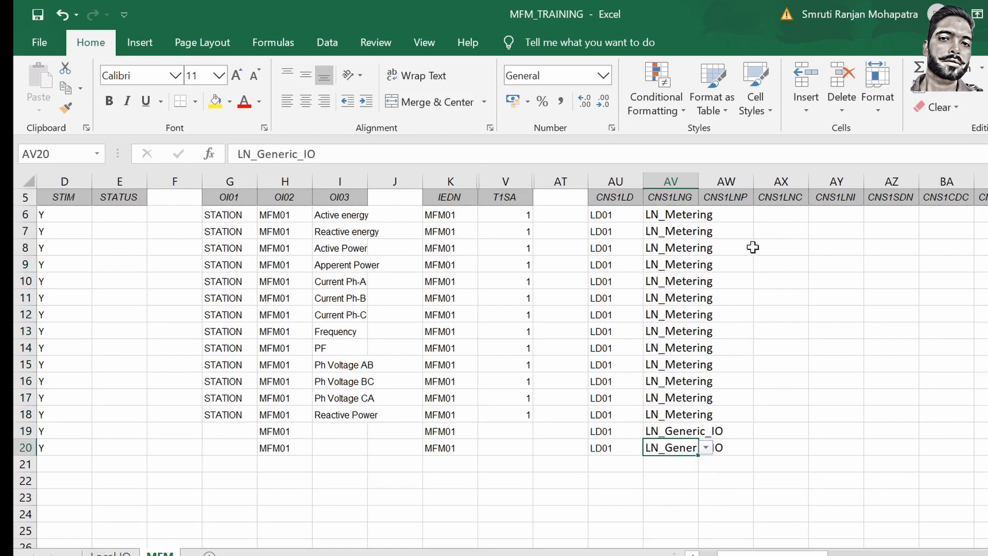
pyautogui.moveTo(698, 177); pyautogui.dragTo(727, 177)
# Set the logical node prefix in AW6 to MV and fill it down to AW18.
pyautogui.click(757, 214)
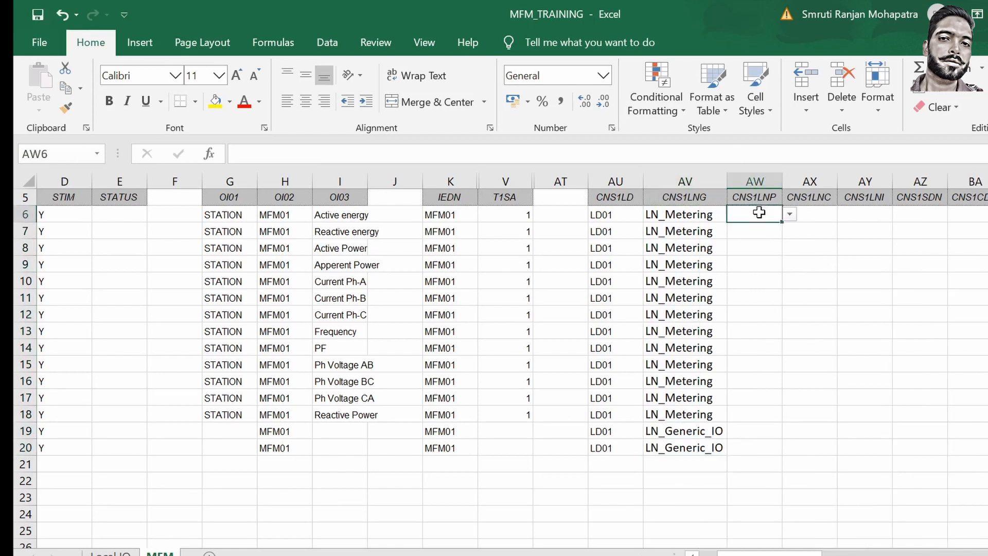
pyautogui.click(790, 215)
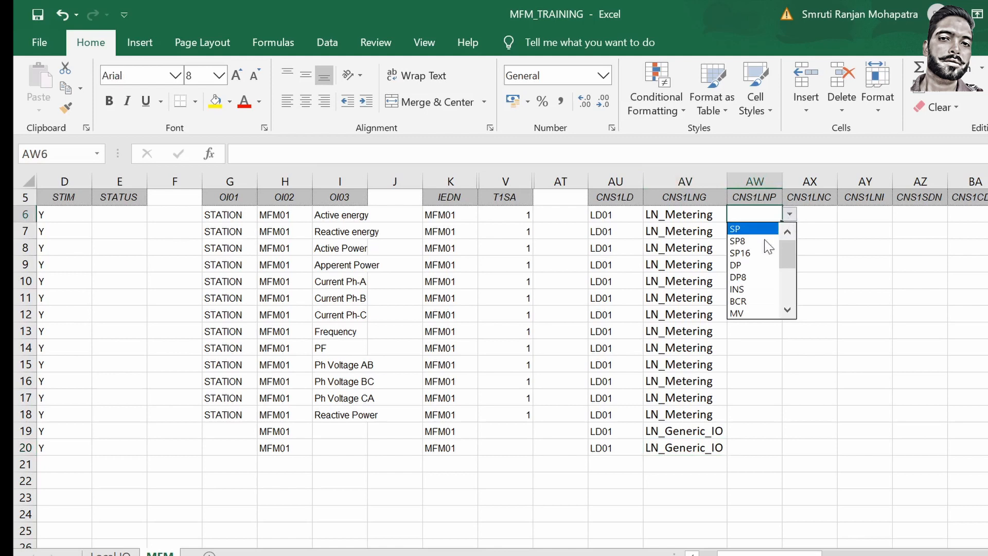
pyautogui.click(751, 312)
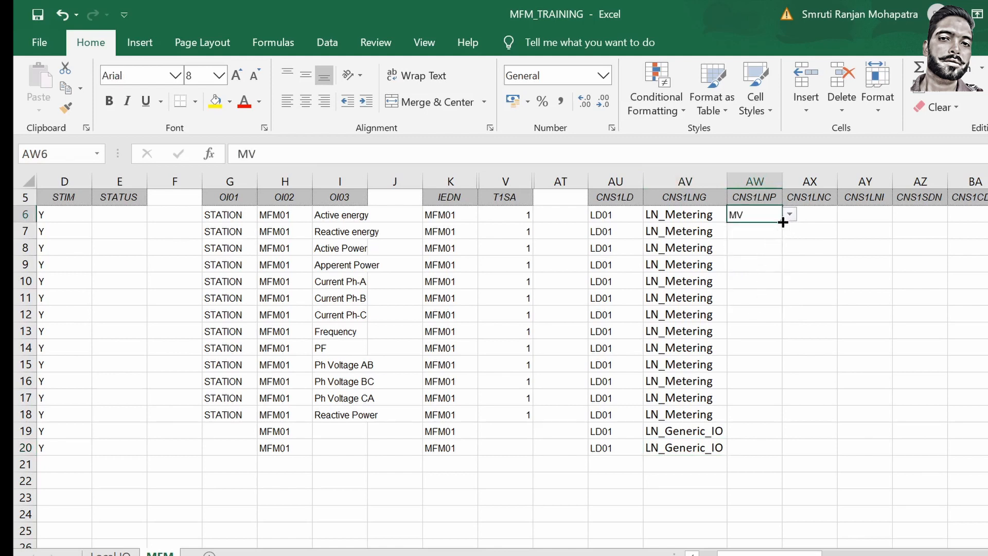
pyautogui.moveTo(783, 222); pyautogui.dragTo(778, 422)
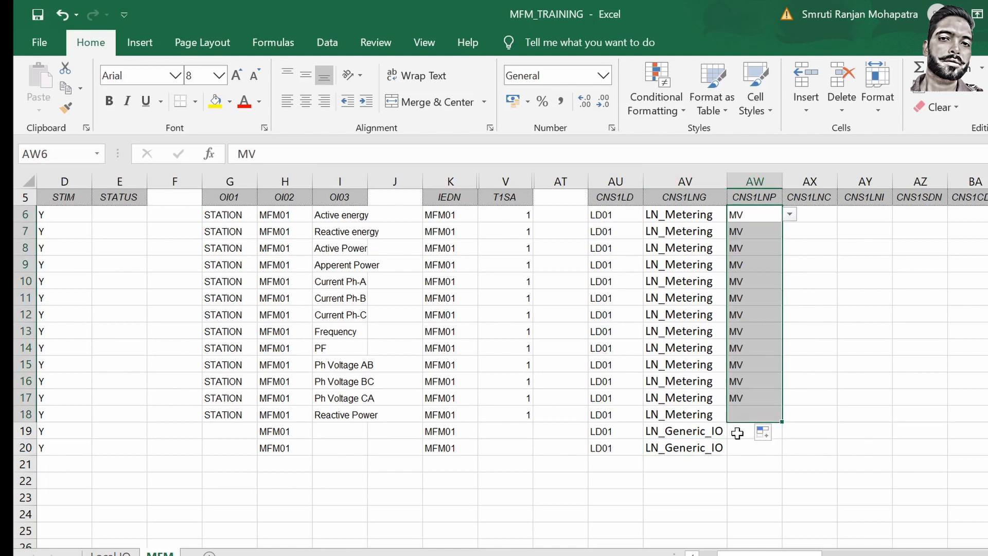
# Set the logical node prefix to SP in AW19 and AW20 for the two generic IO rows.
pyautogui.click(738, 433)
pyautogui.click(790, 430)
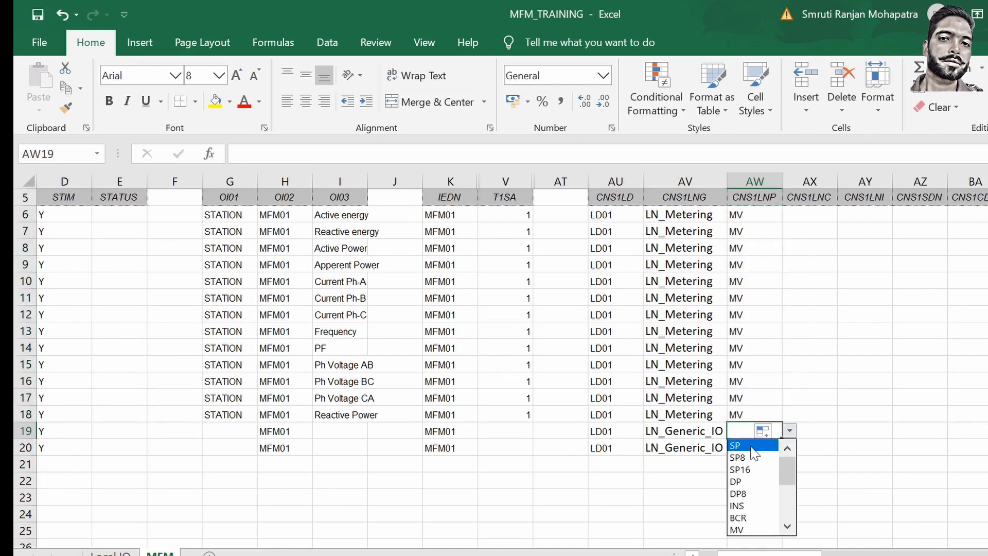
pyautogui.click(751, 446)
pyautogui.click(751, 446)
pyautogui.click(790, 447)
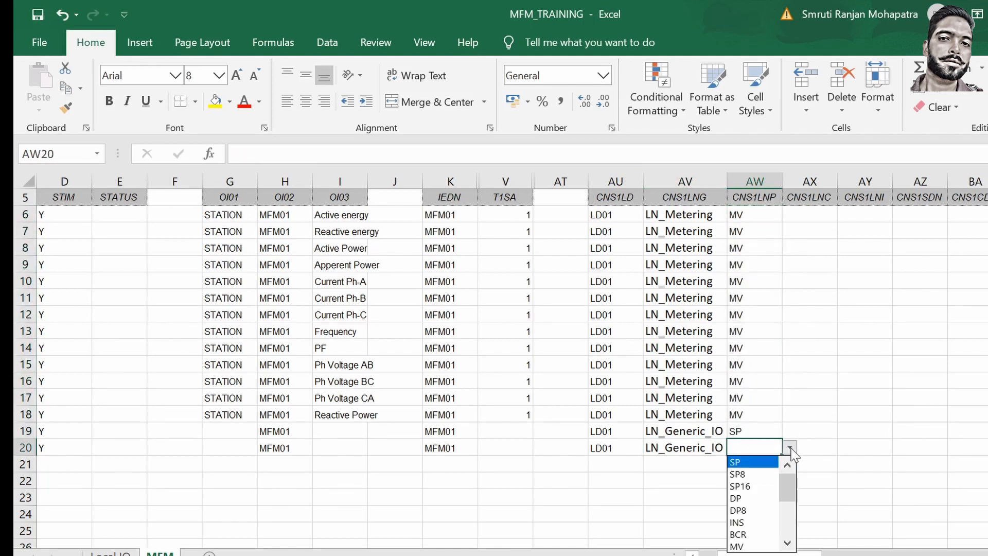
pyautogui.click(753, 462)
# Set the logical node class to MMTR in AX6 and AX7 for the active and reactive energy signals.
pyautogui.click(812, 214)
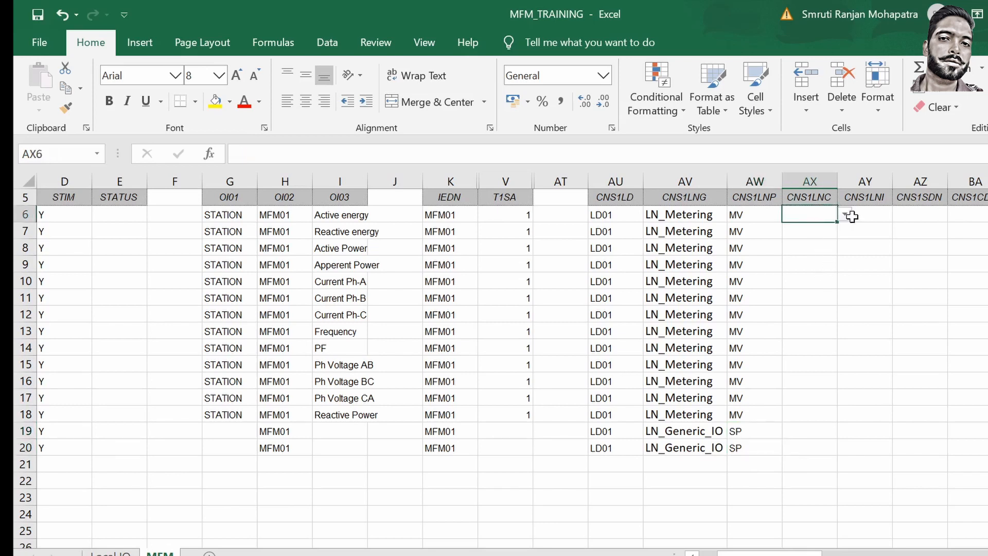
pyautogui.click(845, 216)
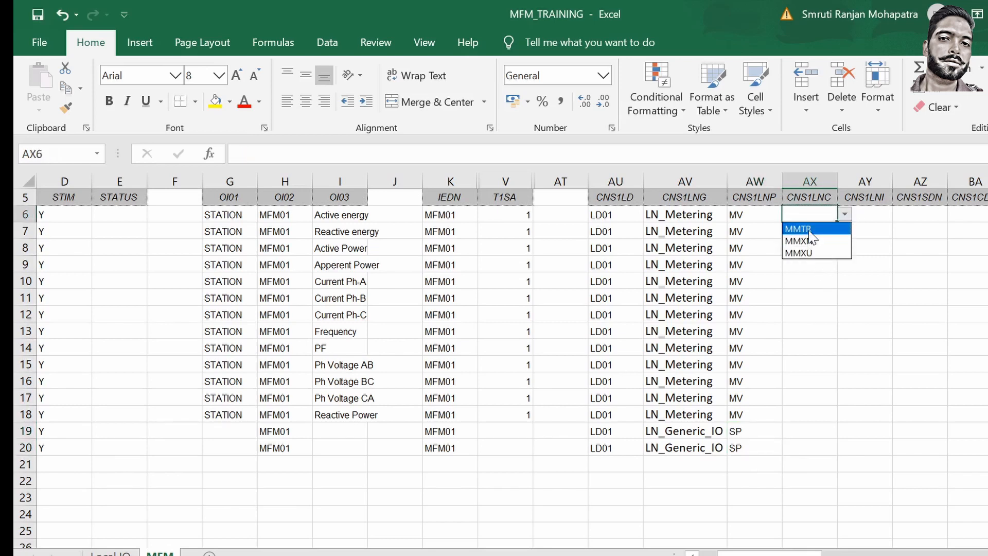
pyautogui.click(810, 230)
pyautogui.click(808, 228)
pyautogui.click(845, 233)
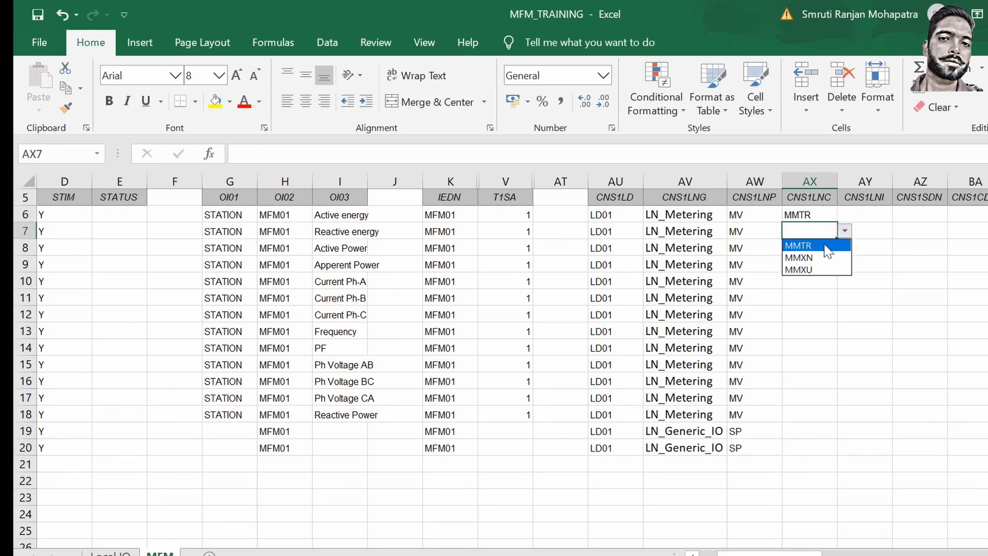
pyautogui.click(818, 246)
# Set the logical node class to MMXU in AX8 and AX9 and fill it down to AX18.
pyautogui.click(818, 250)
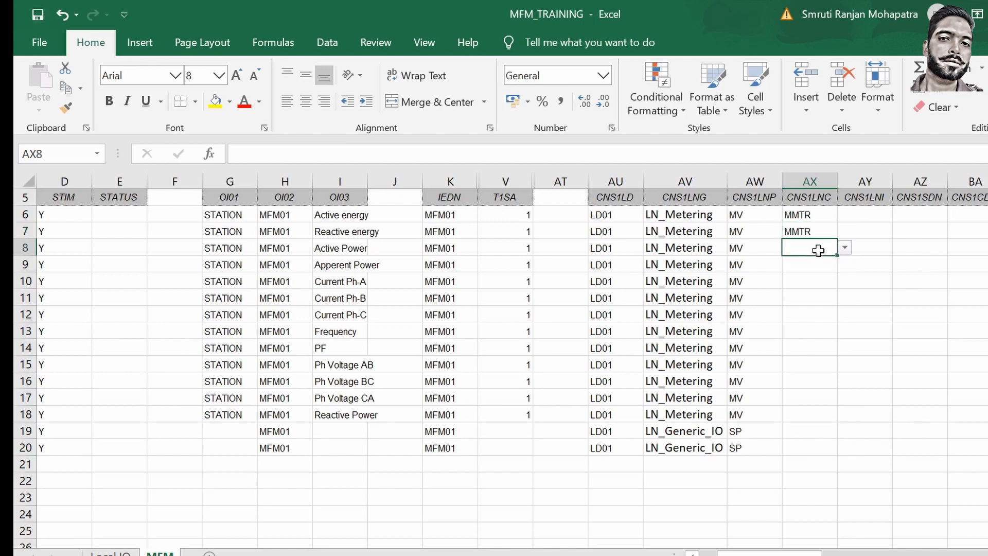
pyautogui.click(844, 248)
pyautogui.click(814, 286)
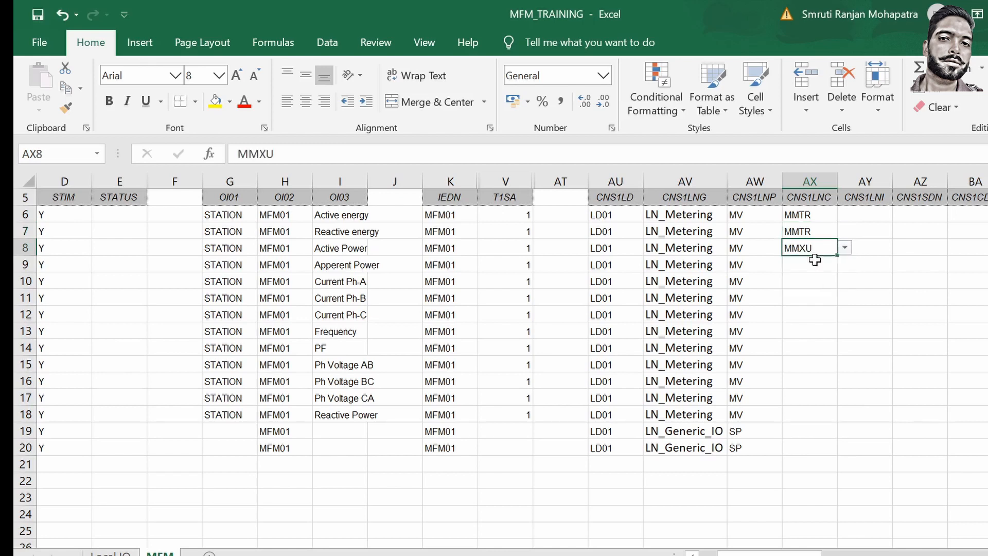
pyautogui.click(816, 263)
pyautogui.click(845, 264)
pyautogui.click(819, 303)
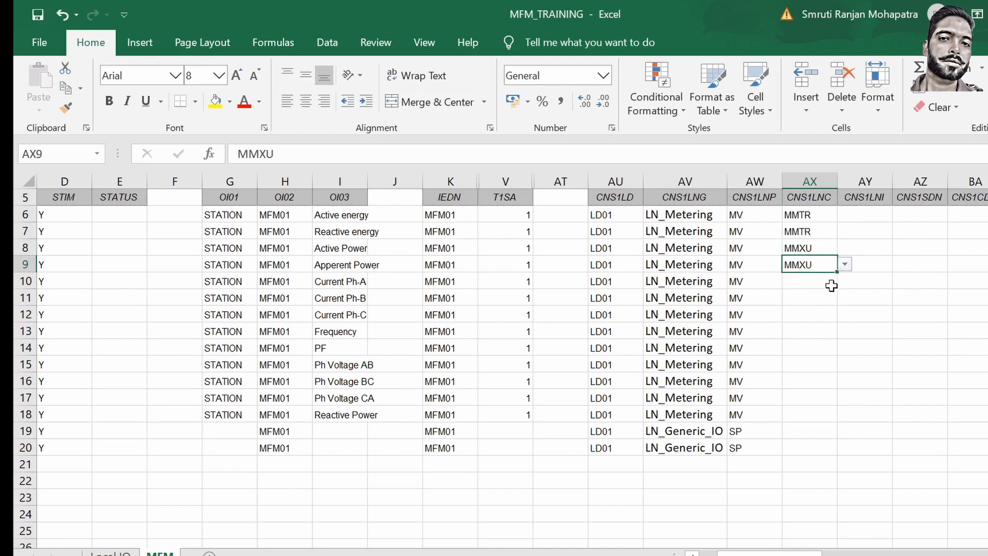
pyautogui.moveTo(837, 271); pyautogui.dragTo(838, 422)
# Set the logical node class to GGIO in AX19 and AX20 for the two generic IO rows.
pyautogui.click(796, 431)
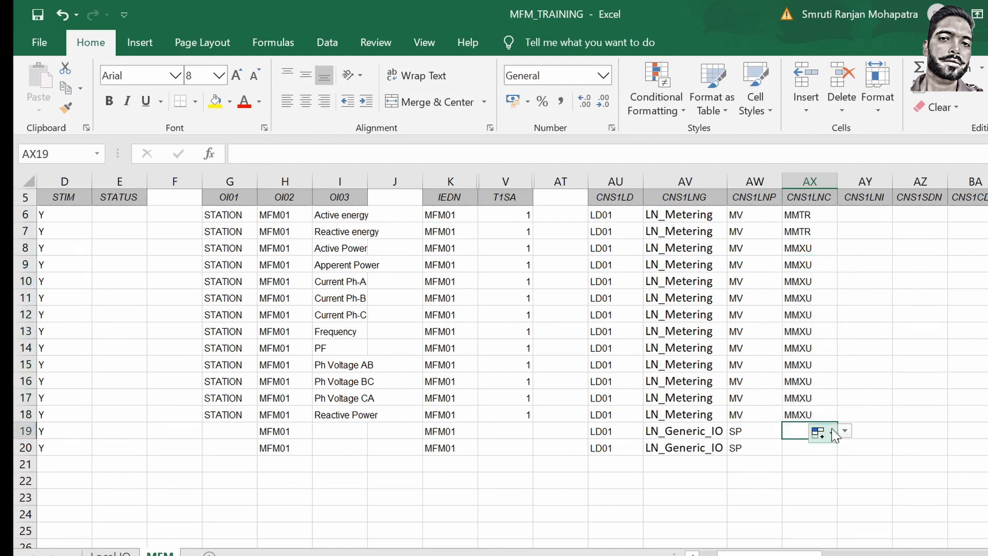
pyautogui.click(844, 430)
pyautogui.click(823, 457)
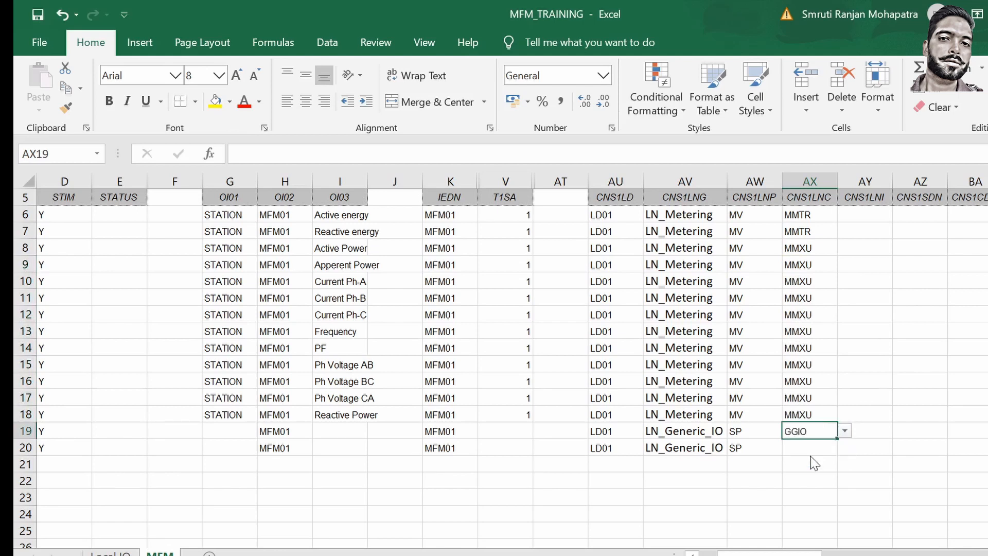
pyautogui.click(805, 449)
pyautogui.click(844, 447)
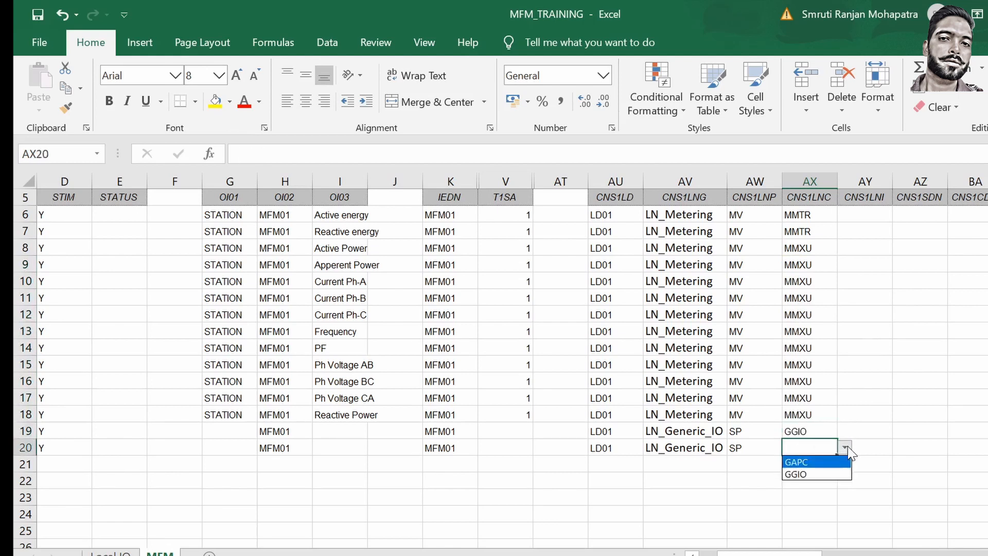
pyautogui.click(802, 474)
# Enter logical node instance 1 in AY6, fill it down to AY19, and enter 2 in AY20.
pyautogui.click(855, 211)
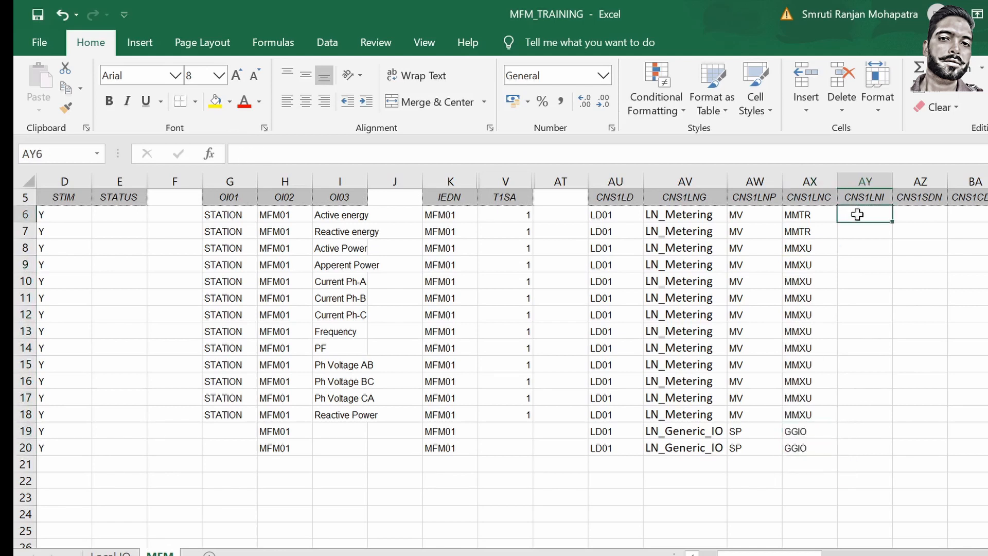
pyautogui.write('1')
pyautogui.press('Return')
pyautogui.click(885, 215)
pyautogui.moveTo(893, 224); pyautogui.dragTo(882, 433)
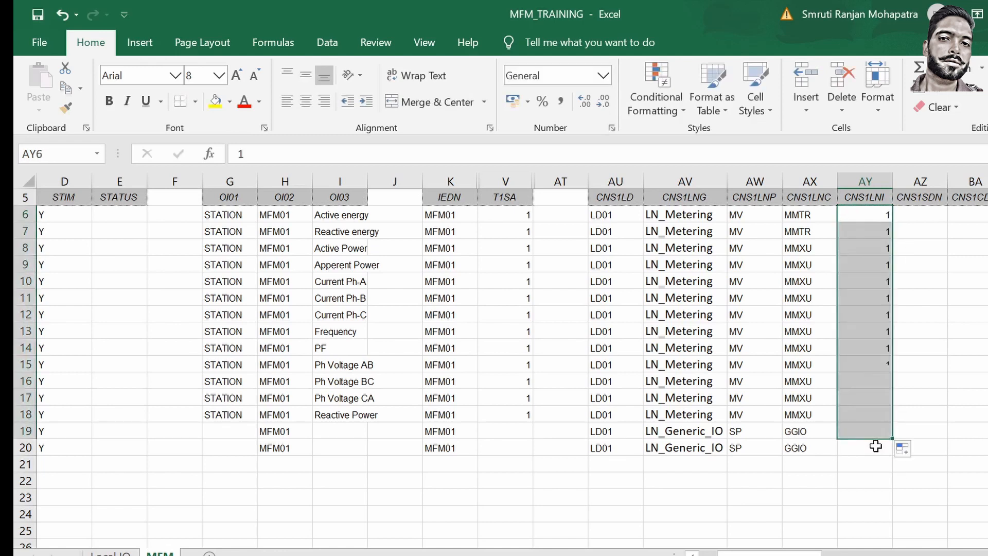
pyautogui.click(874, 445)
pyautogui.write('2')
pyautogui.press('Tab')
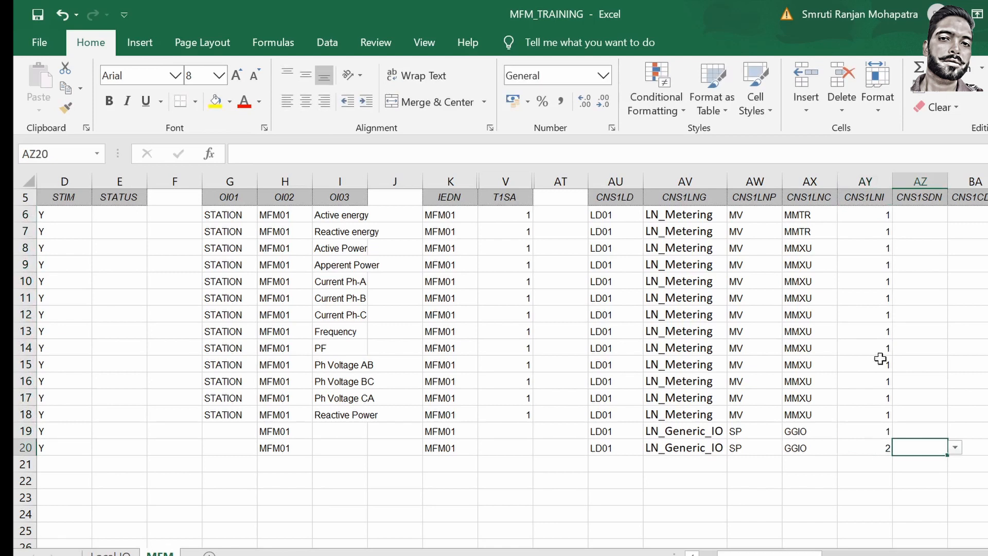
# Set the signal data object name to TotWh in AZ6 for active energy and TotVArh in AZ7 for reactive energy.
pyautogui.click(929, 216)
pyautogui.click(955, 215)
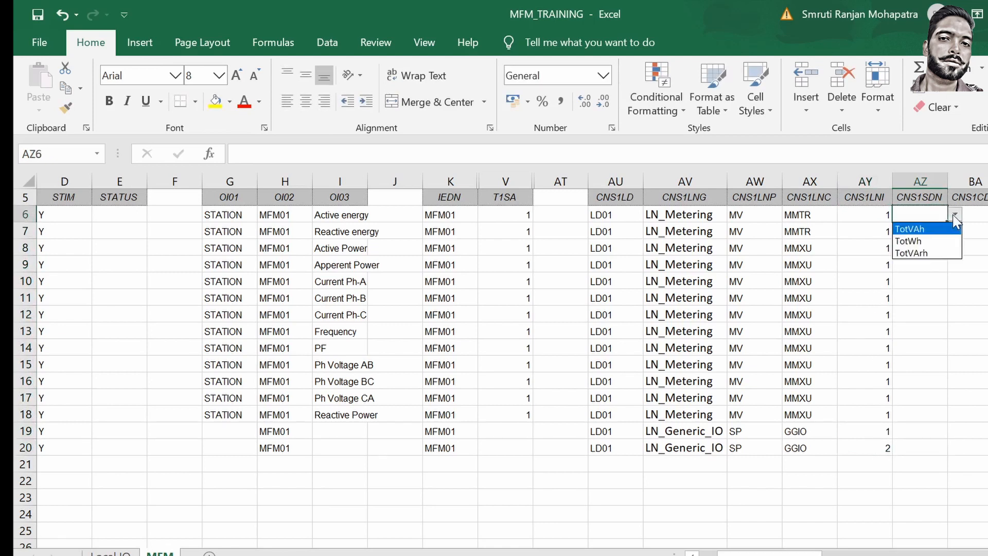
pyautogui.click(926, 241)
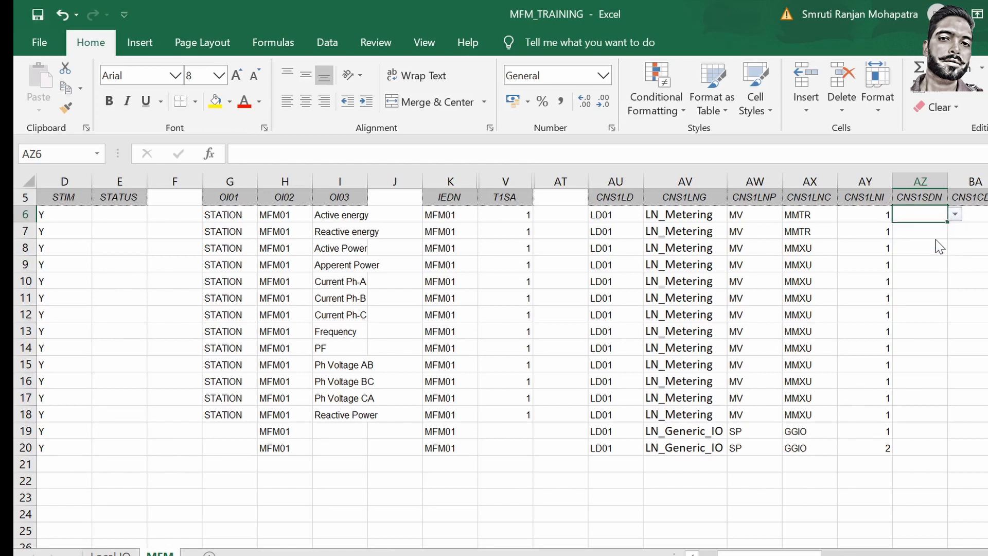
pyautogui.click(930, 231)
pyautogui.click(955, 232)
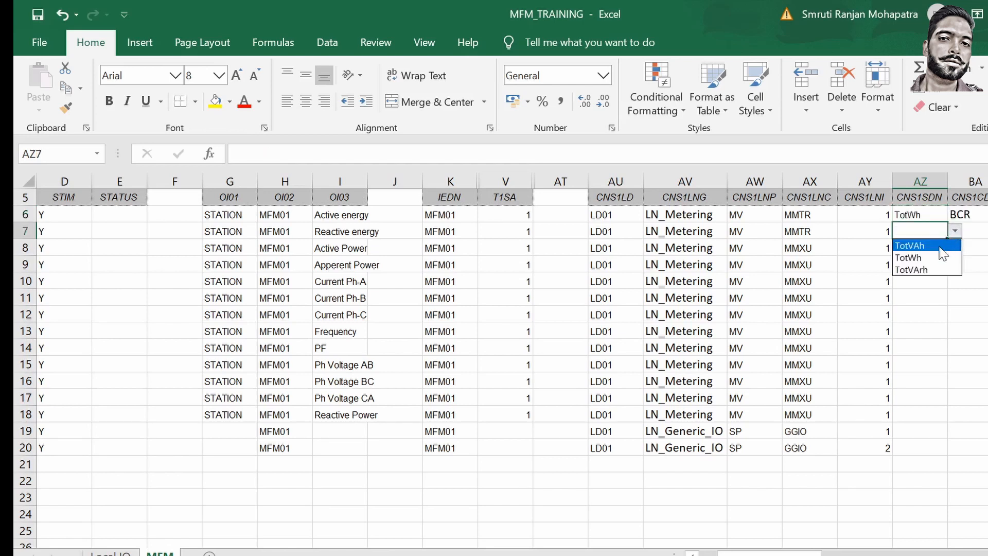
pyautogui.click(935, 270)
# Set the signal data object name to TotW in AZ8 for active power and TotVA in AZ9 for apparent power.
pyautogui.click(925, 251)
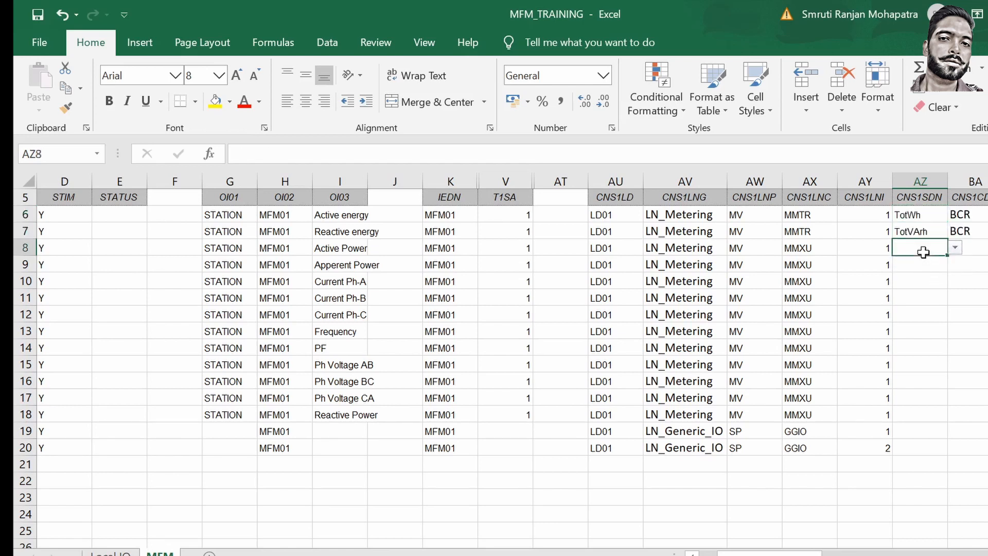
pyautogui.click(955, 248)
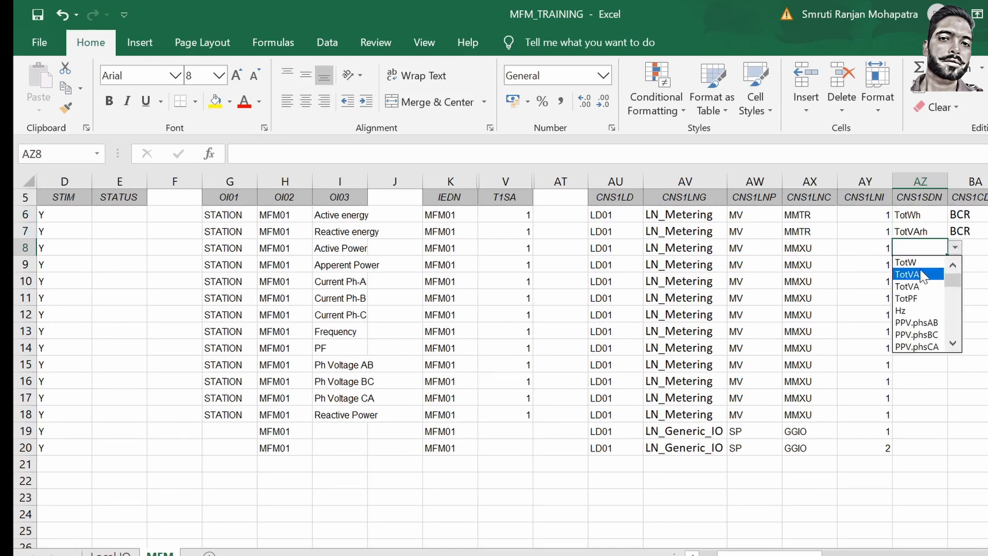
pyautogui.click(918, 263)
pyautogui.click(919, 266)
pyautogui.click(956, 264)
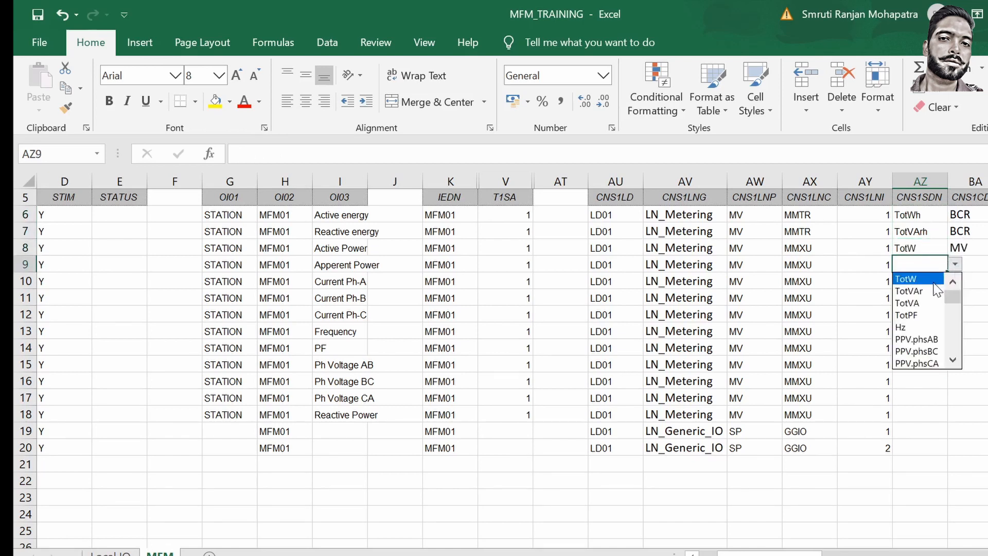
pyautogui.click(927, 302)
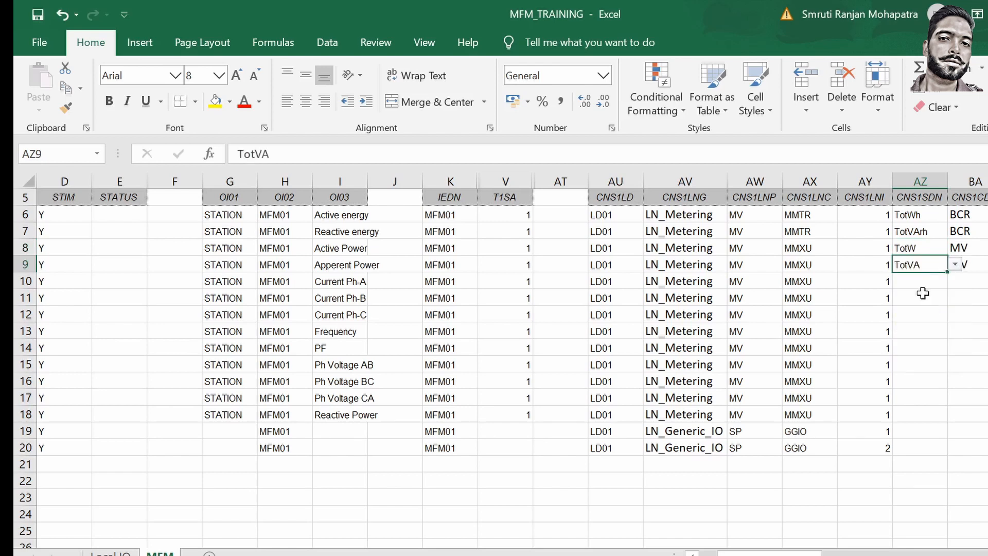
# Set the signal data object name to A.phsA in AZ10 for the phase A current.
pyautogui.click(918, 279)
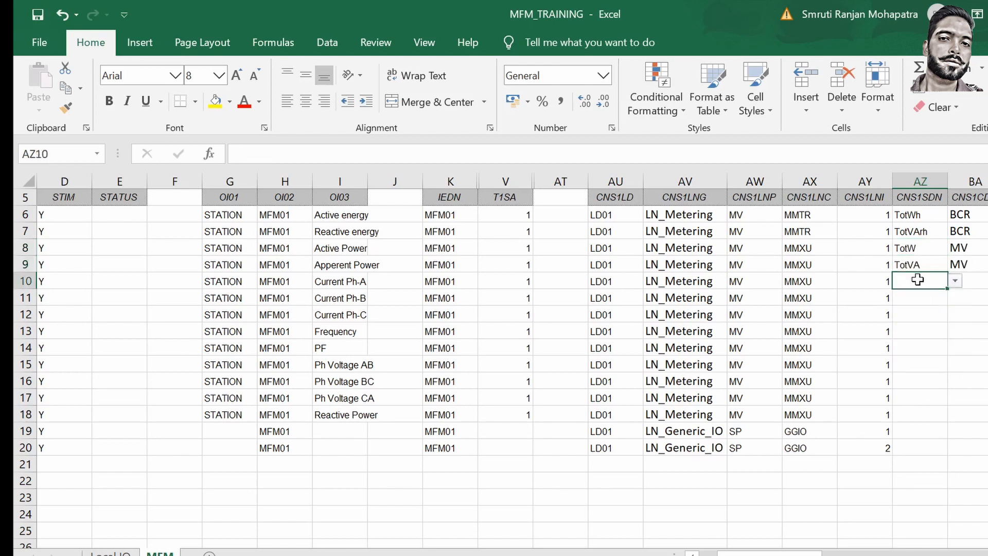
pyautogui.click(954, 282)
pyautogui.click(953, 378)
pyautogui.click(952, 378)
pyautogui.click(952, 378)
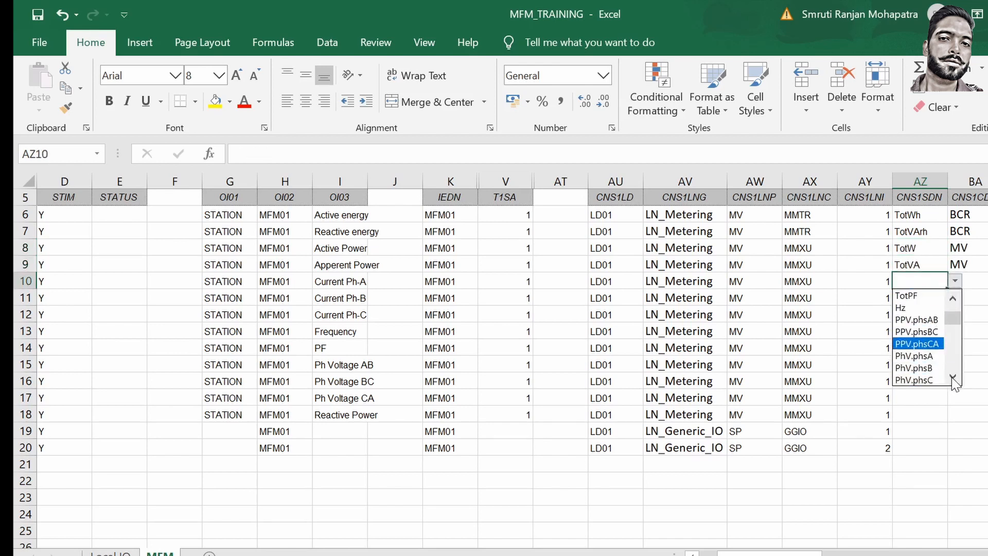
pyautogui.click(952, 379)
pyautogui.click(952, 379)
pyautogui.click(952, 379)
pyautogui.click(952, 379)
pyautogui.click(919, 356)
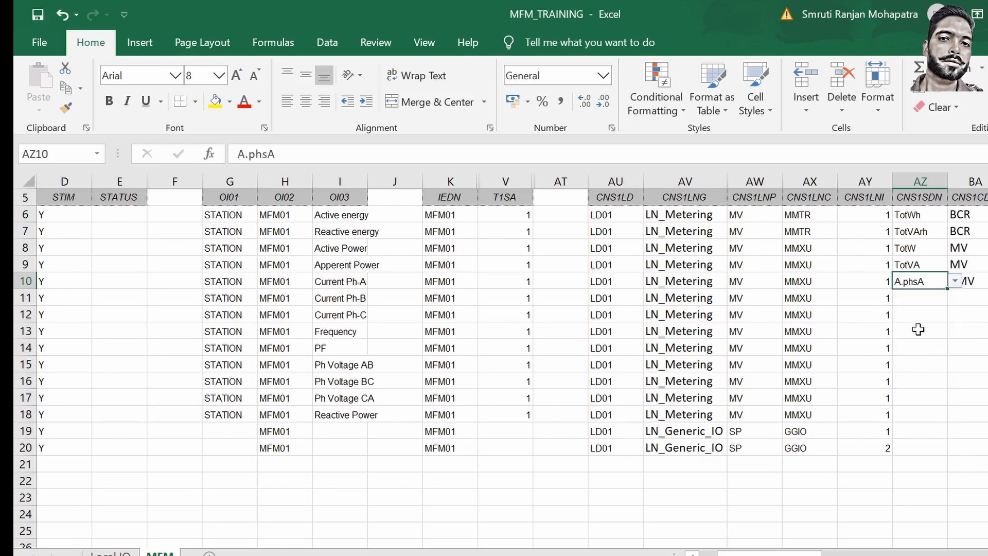
# Set the signal data object name to A.phsB in AZ11 and A.phsC in AZ12 for the phase B and C currents.
pyautogui.click(944, 298)
pyautogui.click(952, 301)
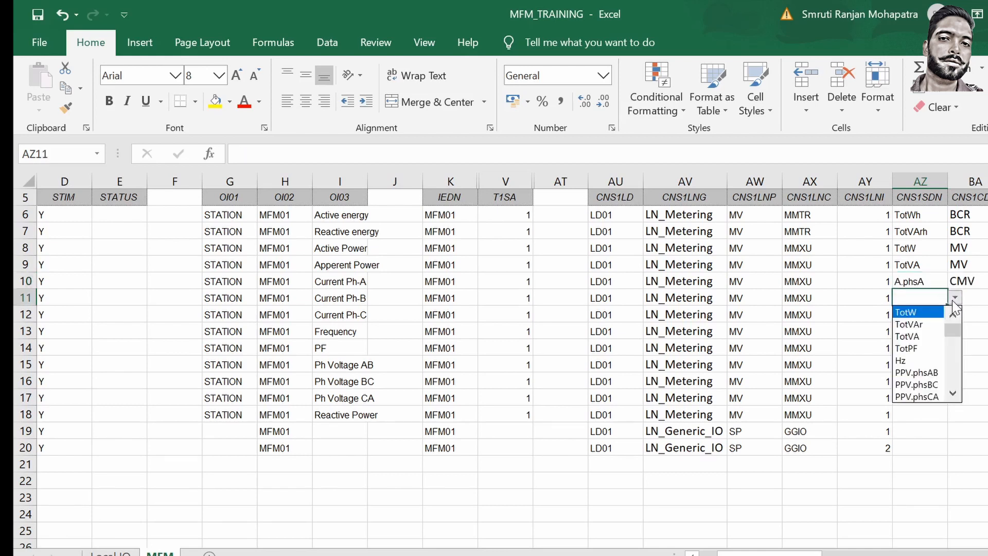
pyautogui.click(956, 392)
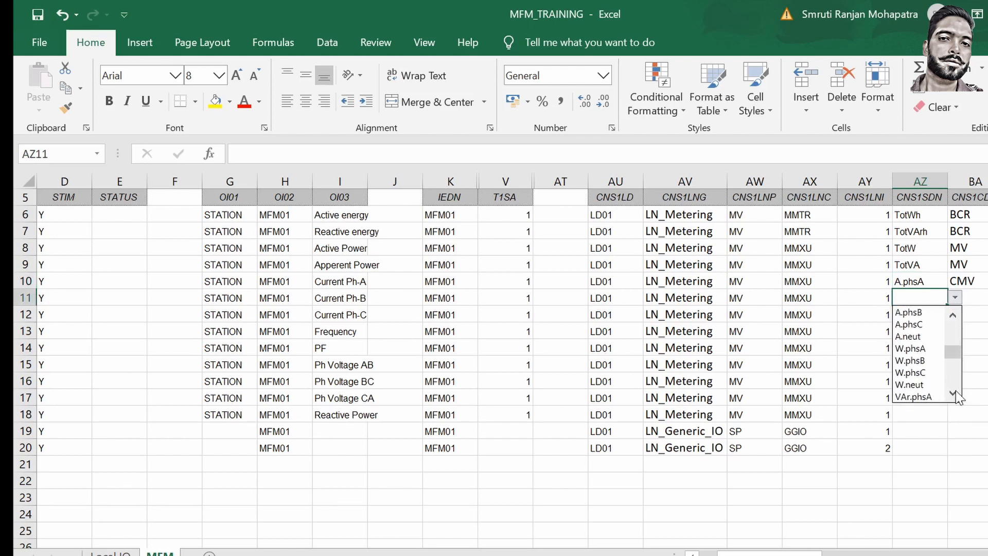
pyautogui.click(925, 313)
pyautogui.click(924, 314)
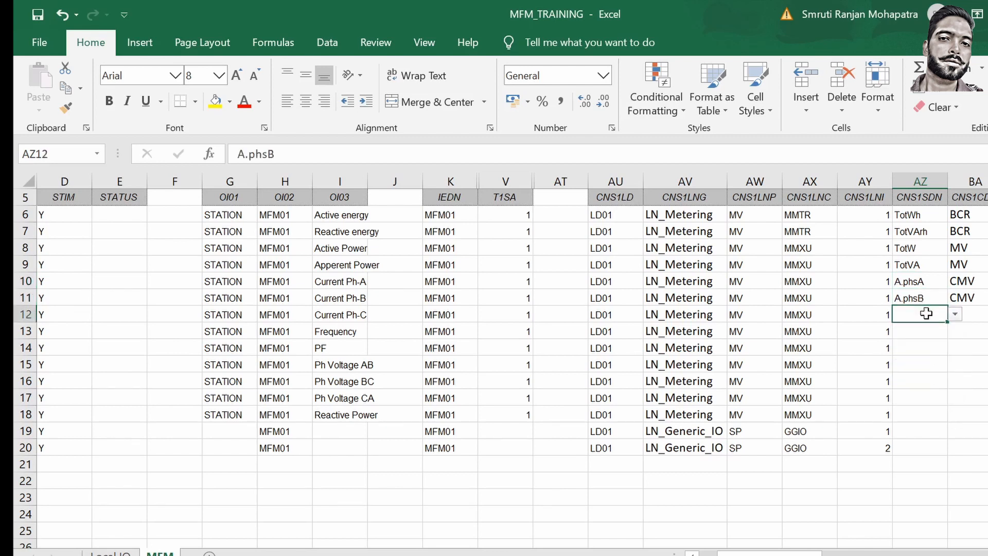
pyautogui.click(954, 314)
pyautogui.click(953, 411)
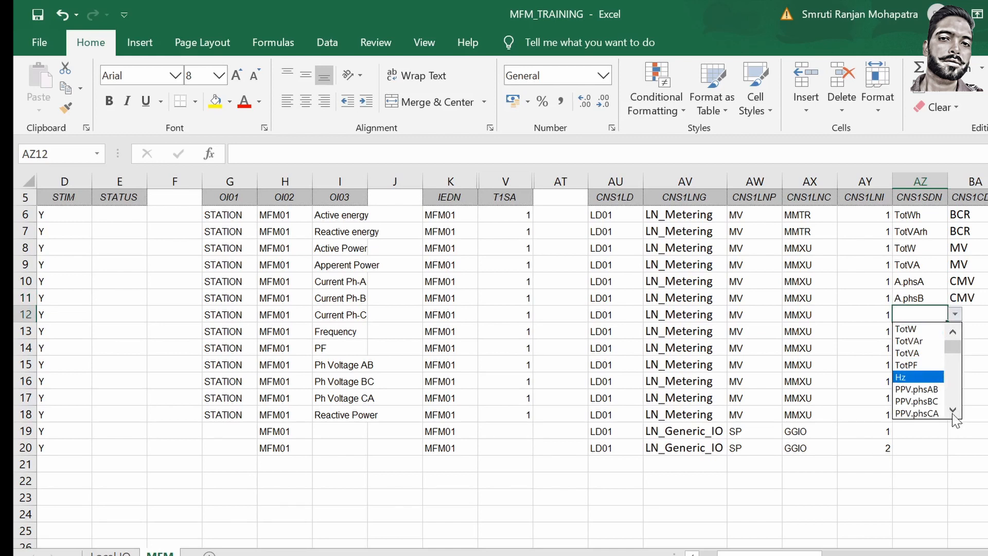
pyautogui.click(954, 411)
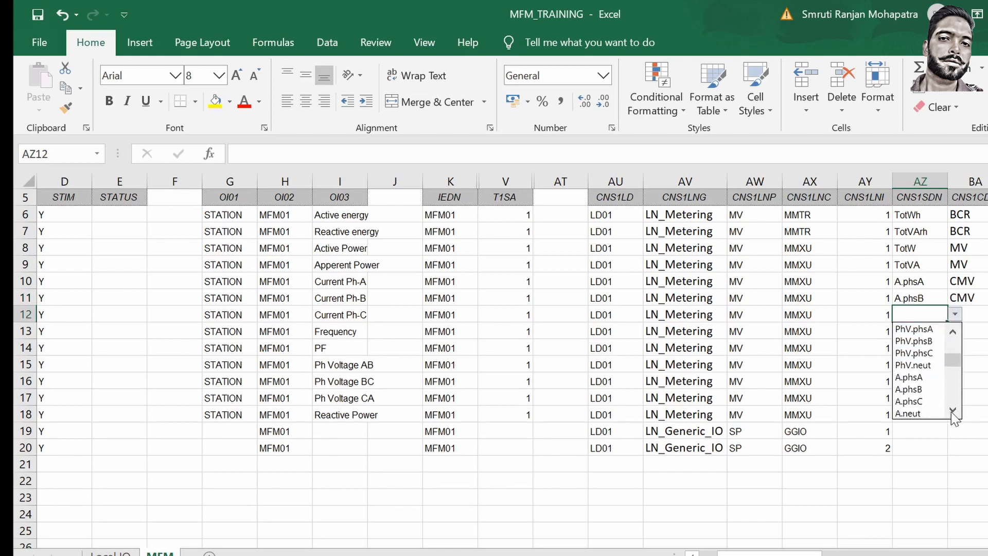
pyautogui.click(909, 401)
# Set the signal data object name to Hz in AZ13 for frequency and TotPF in AZ14 for power factor.
pyautogui.click(913, 332)
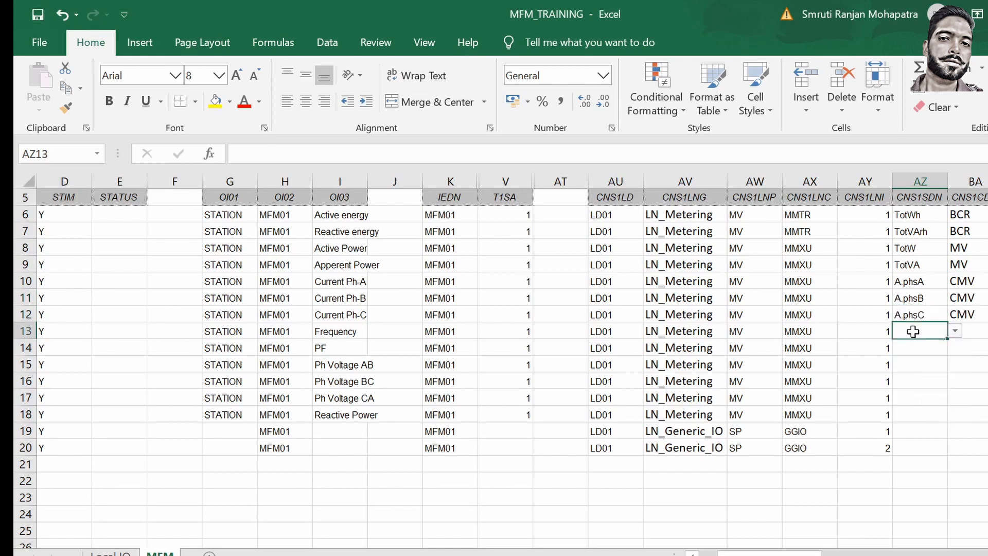
pyautogui.click(955, 331)
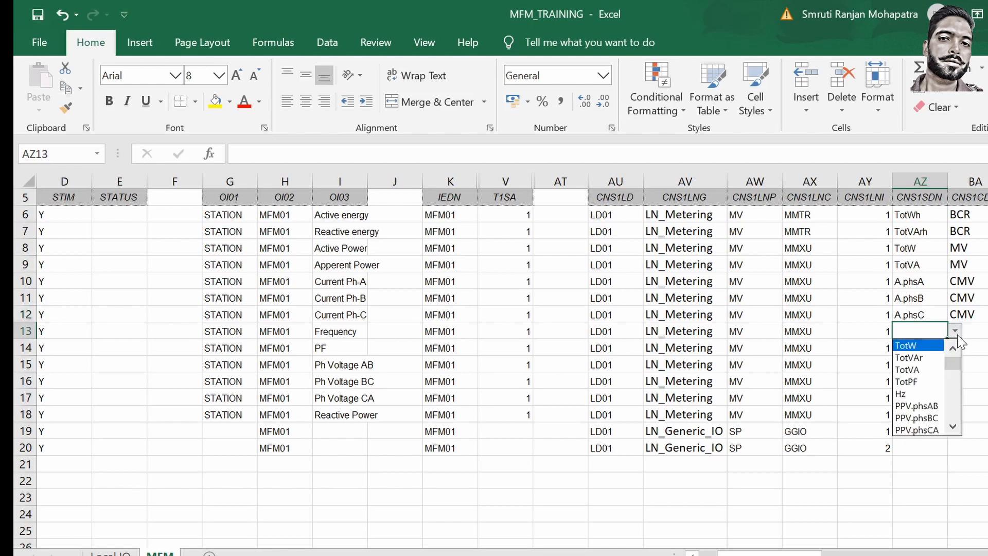
pyautogui.click(927, 395)
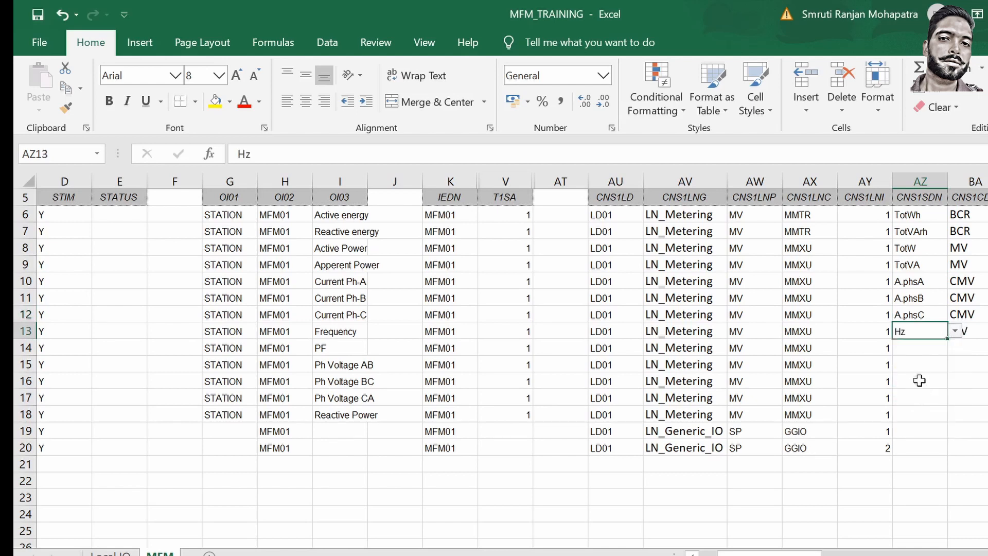
pyautogui.click(909, 348)
pyautogui.click(954, 348)
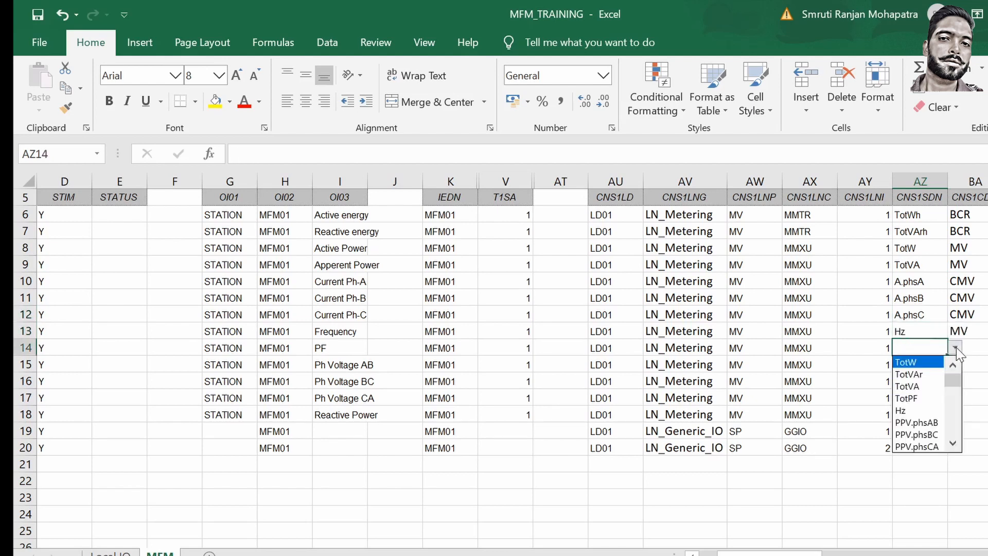
pyautogui.click(930, 399)
# Set the data object names of the phase voltages AB, BC and CA to PPV.phsAB, PPV.phsBC and PPV.phsCA in AZ15 to AZ17.
pyautogui.click(910, 364)
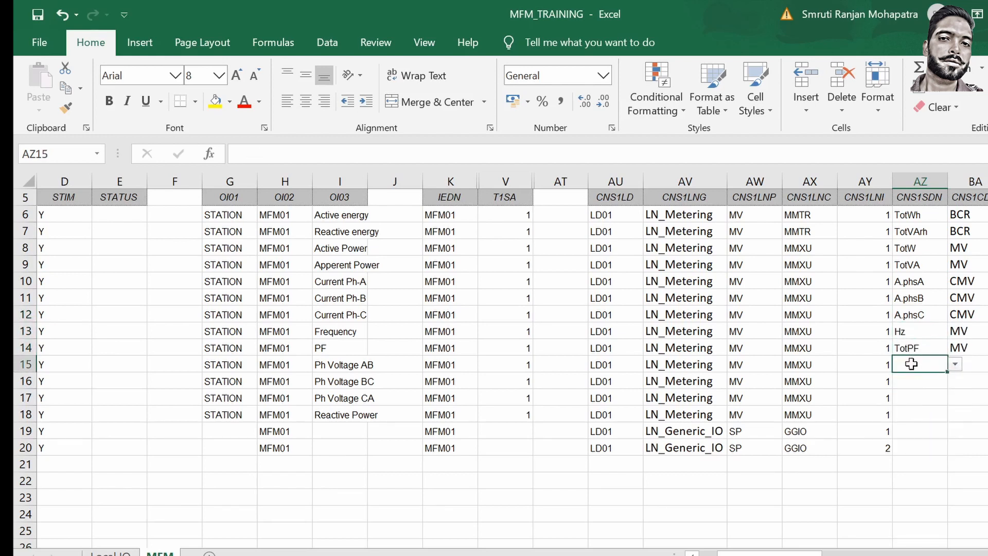
pyautogui.click(955, 364)
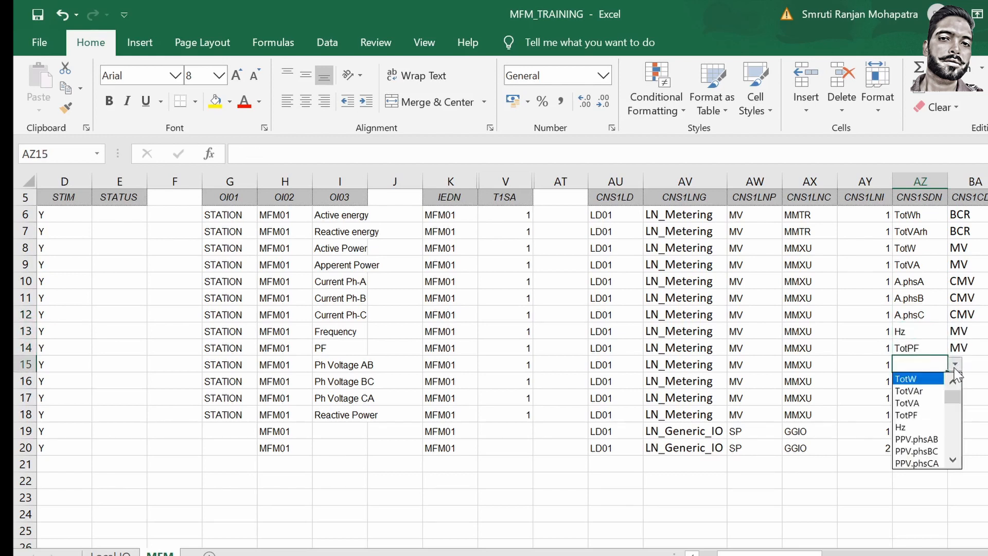
pyautogui.click(918, 439)
pyautogui.click(935, 381)
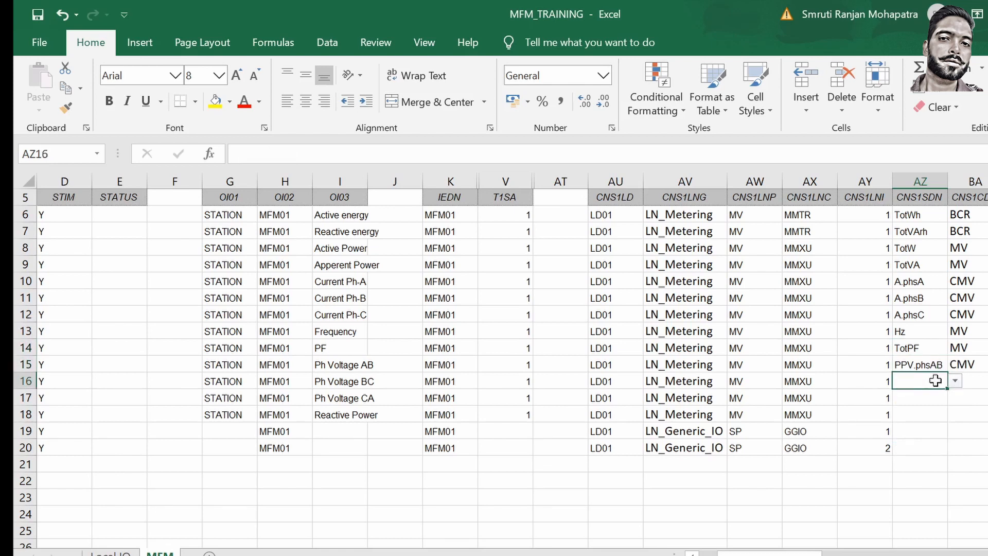
pyautogui.click(955, 381)
pyautogui.click(929, 467)
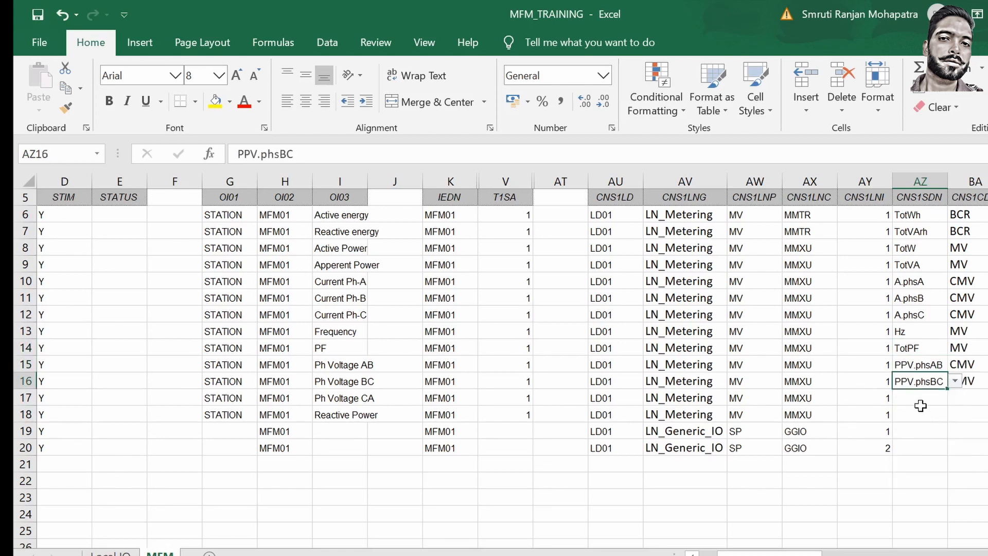
pyautogui.click(920, 397)
pyautogui.click(955, 397)
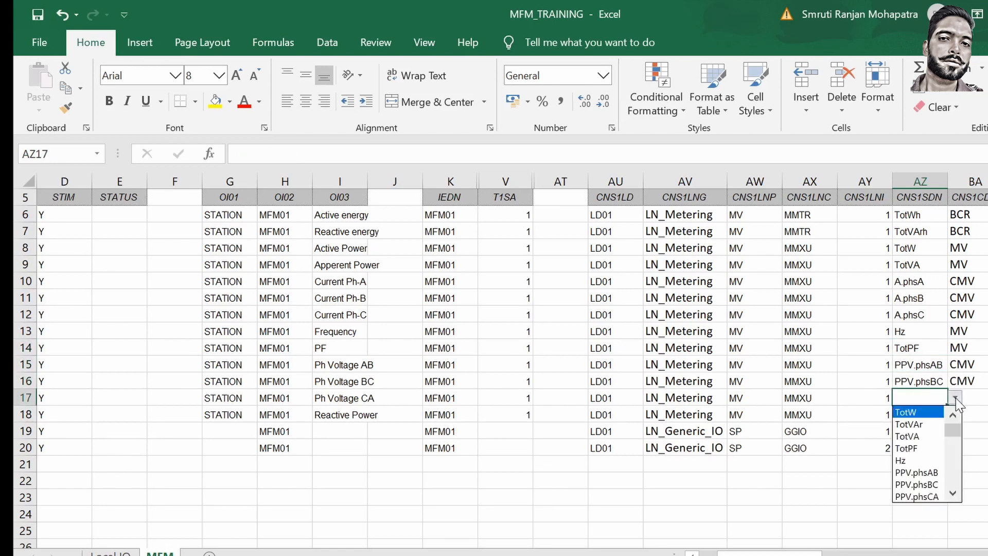
pyautogui.click(921, 497)
# Set the signal data object name to TotVAr in AZ18 for reactive power.
pyautogui.click(913, 416)
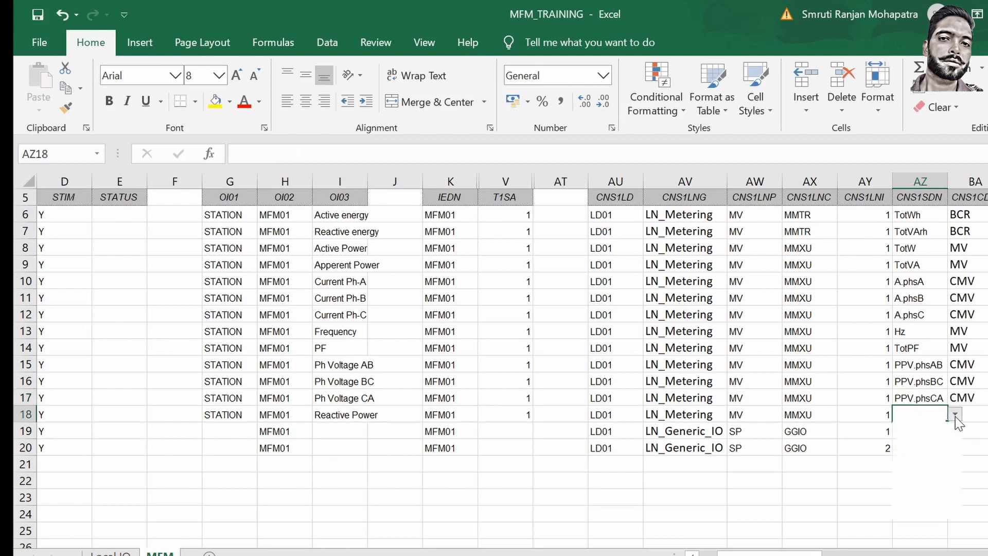
pyautogui.click(955, 415)
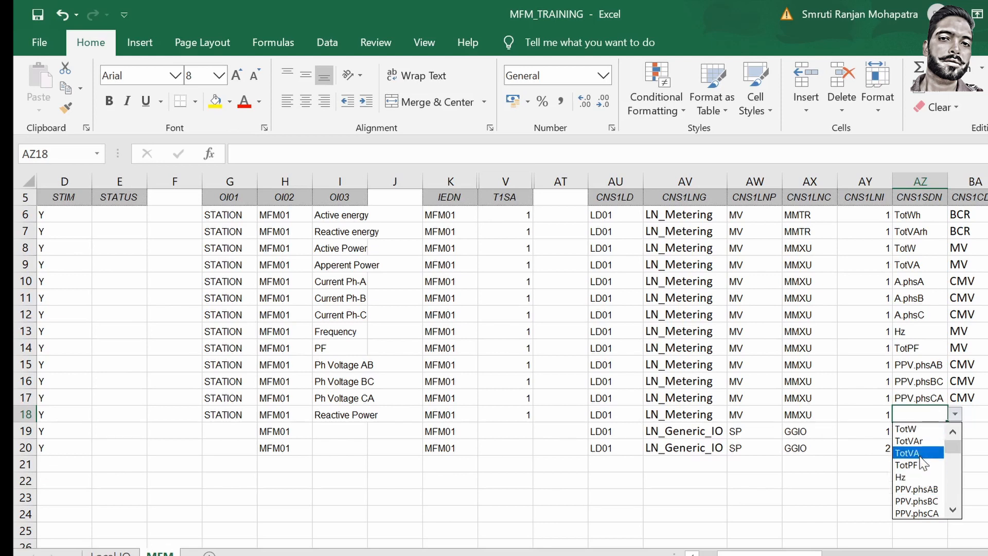
pyautogui.click(910, 441)
# Set the signal data object name to Ind in AZ19 and AZ20 for the two generic IO rows.
pyautogui.click(915, 430)
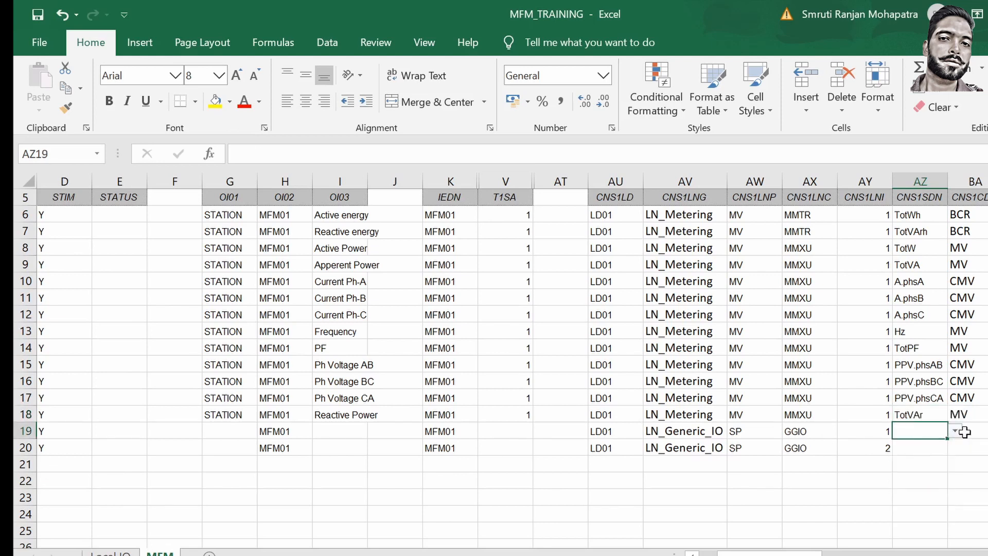
pyautogui.click(955, 431)
pyautogui.click(942, 446)
pyautogui.click(940, 448)
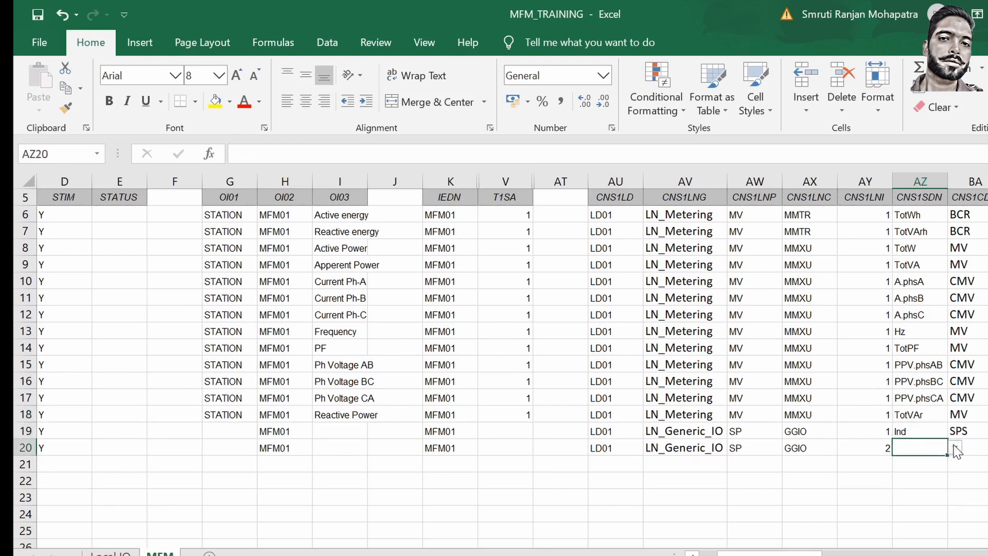
pyautogui.click(955, 448)
pyautogui.click(927, 462)
# Set the data attribute to actVal in BB6 for active energy and mag.f in BB8 for active power.
pyautogui.click(987, 215)
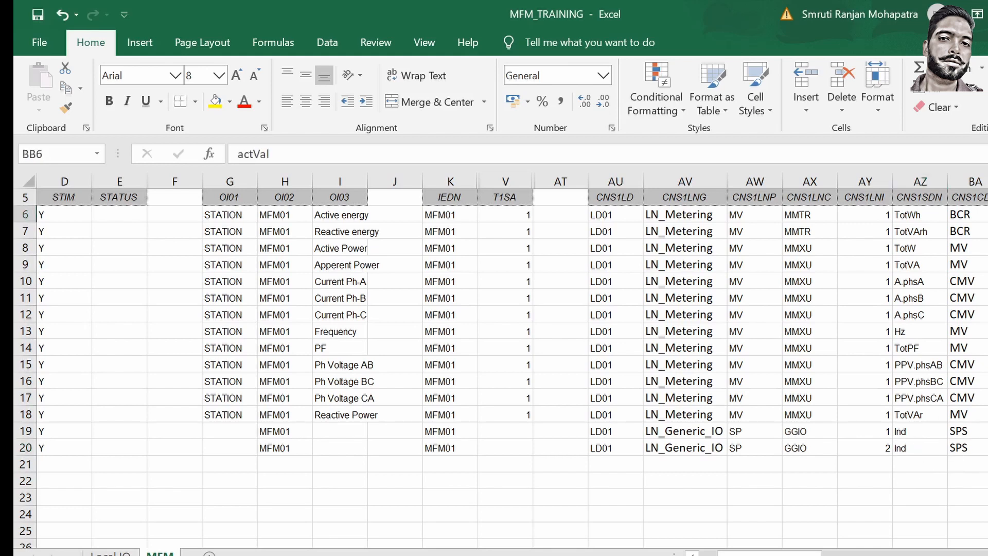
pyautogui.click(987, 231)
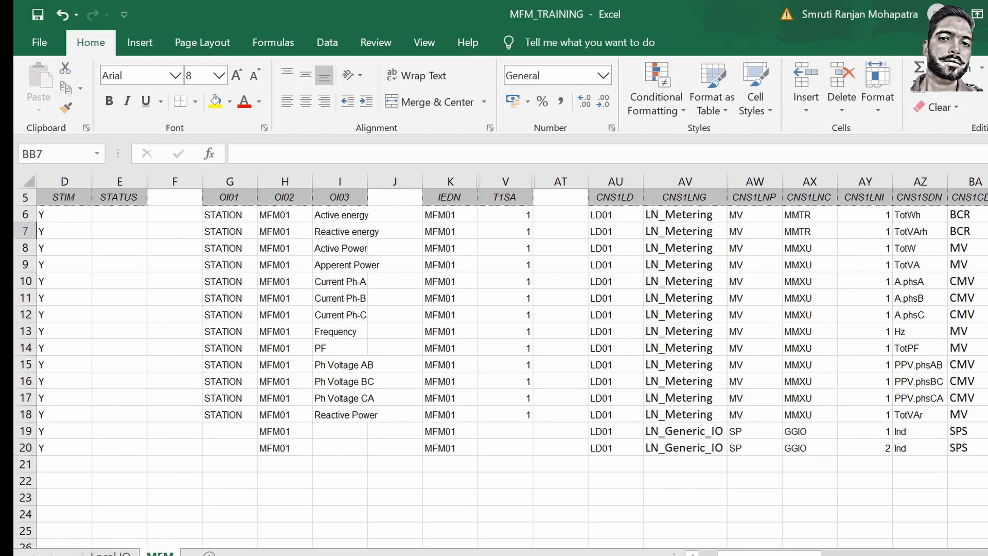
pyautogui.click(987, 248)
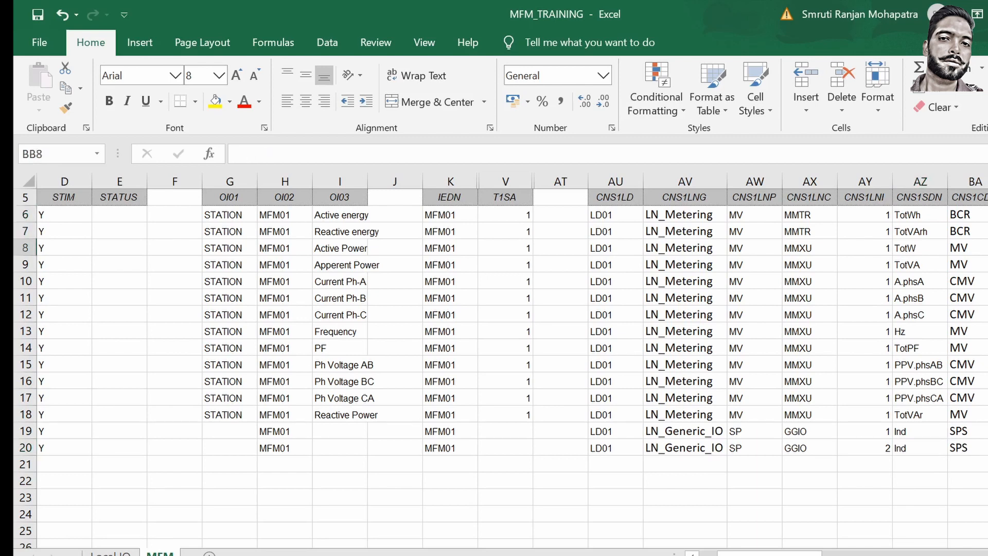
pyautogui.write('mag.f')
pyautogui.press('Return')
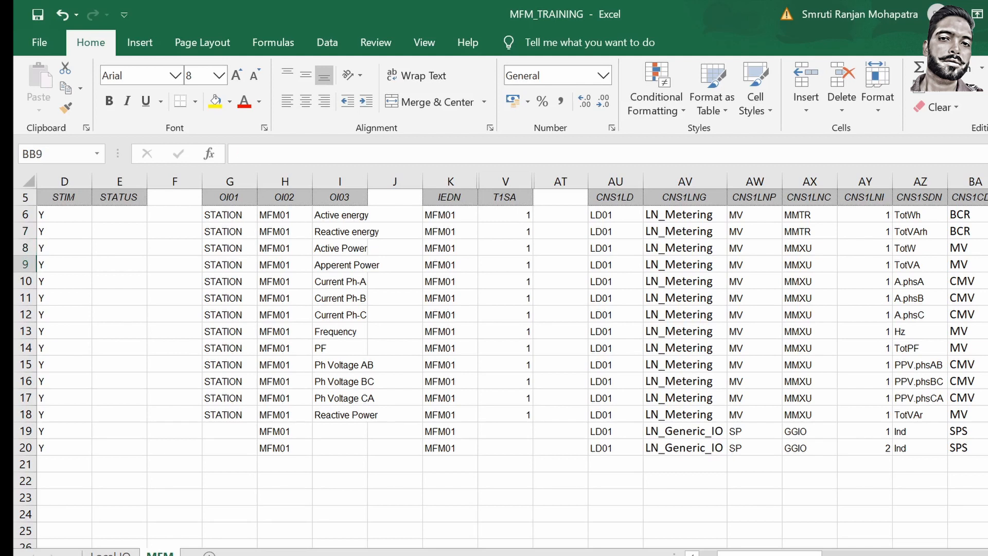
pyautogui.press('Return')
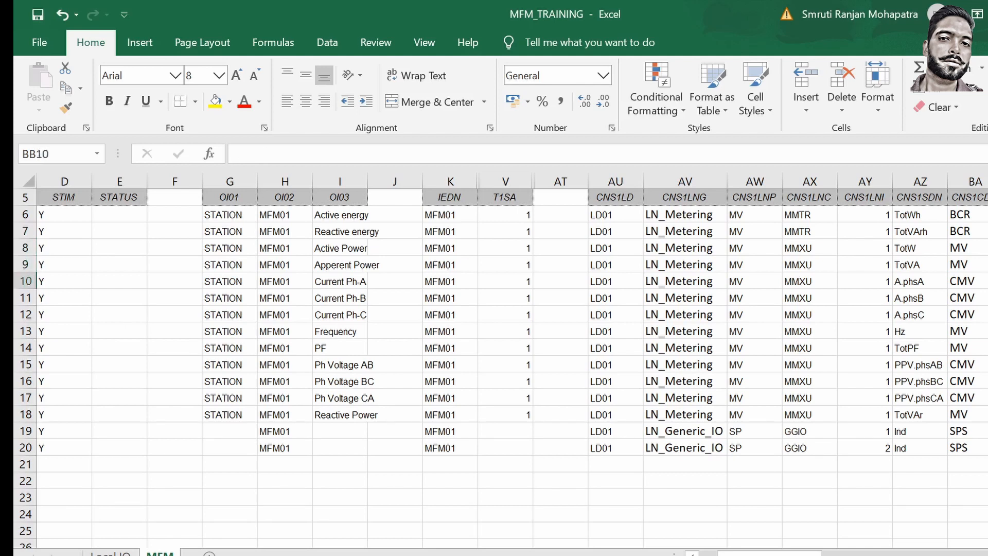
# Set the data attribute to cVal.mag.f for the phase A, B and C currents in BB10 to BB12.
pyautogui.press('Down')
pyautogui.press('Right')
pyautogui.press('Left')
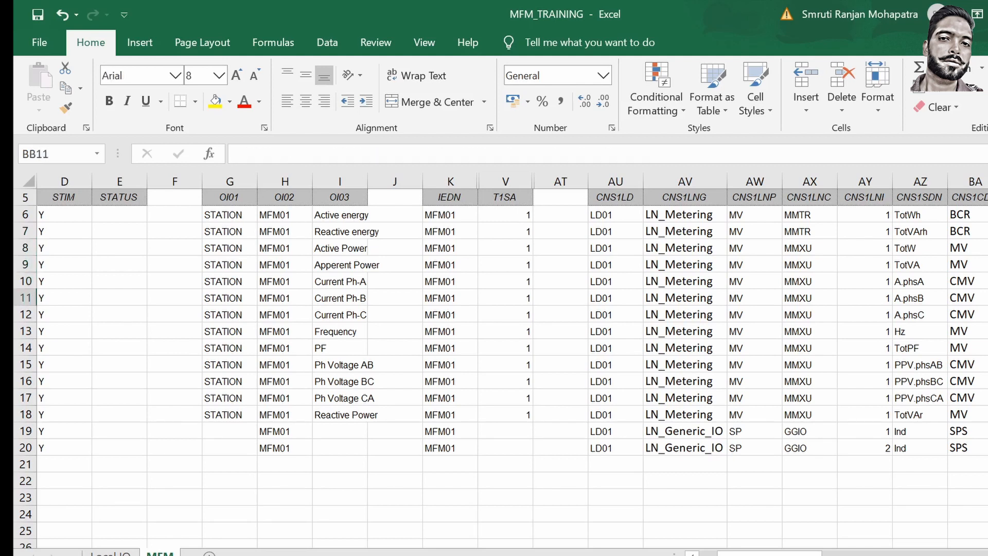
pyautogui.write('cVal.mag.f')
pyautogui.press('Return')
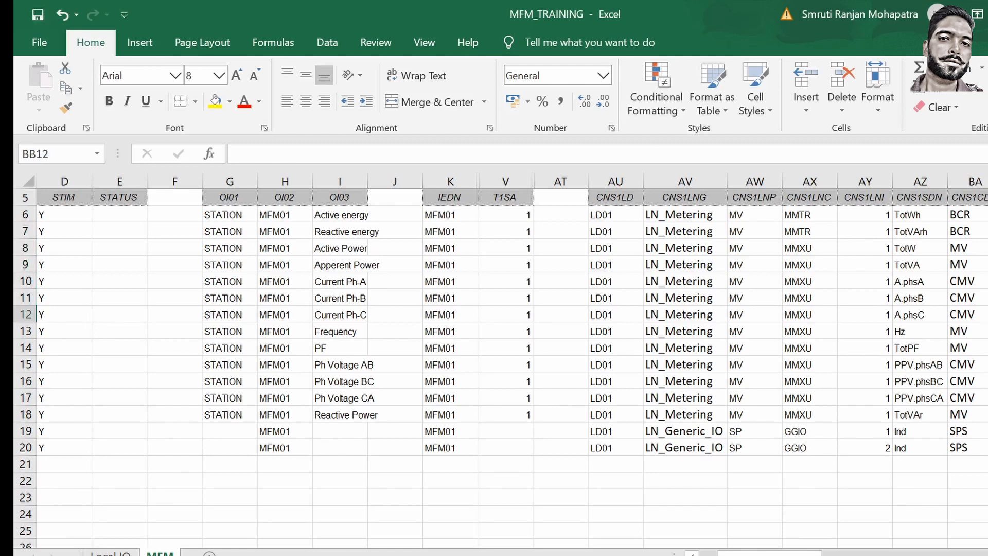
pyautogui.press('Return')
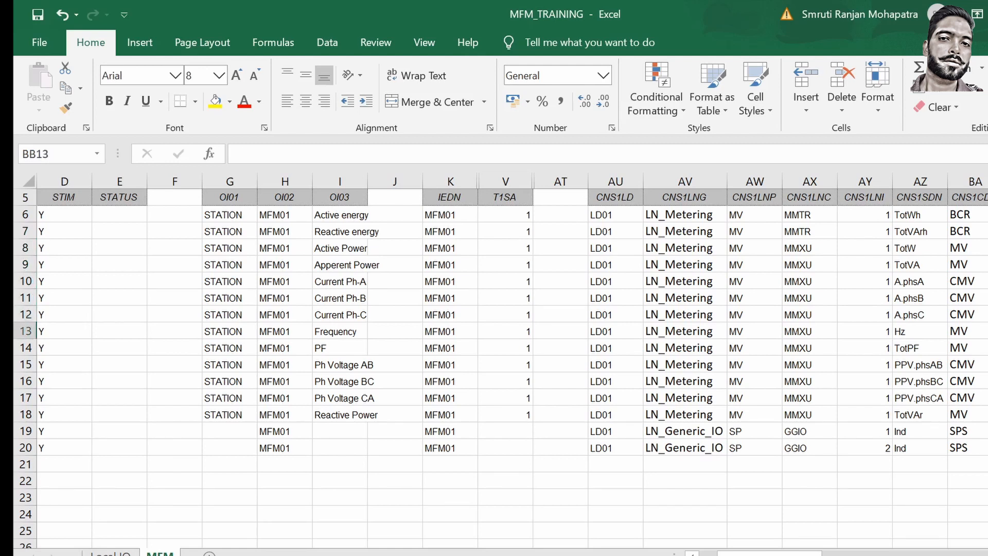
# Set the data attribute to mag.f in BB13, BB14 and BB18, and to cVal.mag.f for the phase voltages in BB15 to BB17.
pyautogui.press('Return')
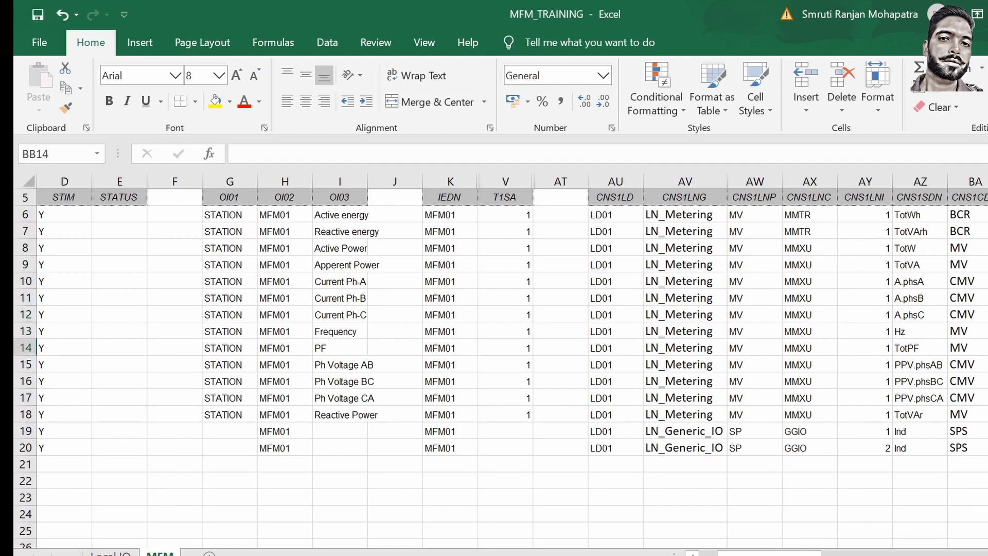
pyautogui.press('Return')
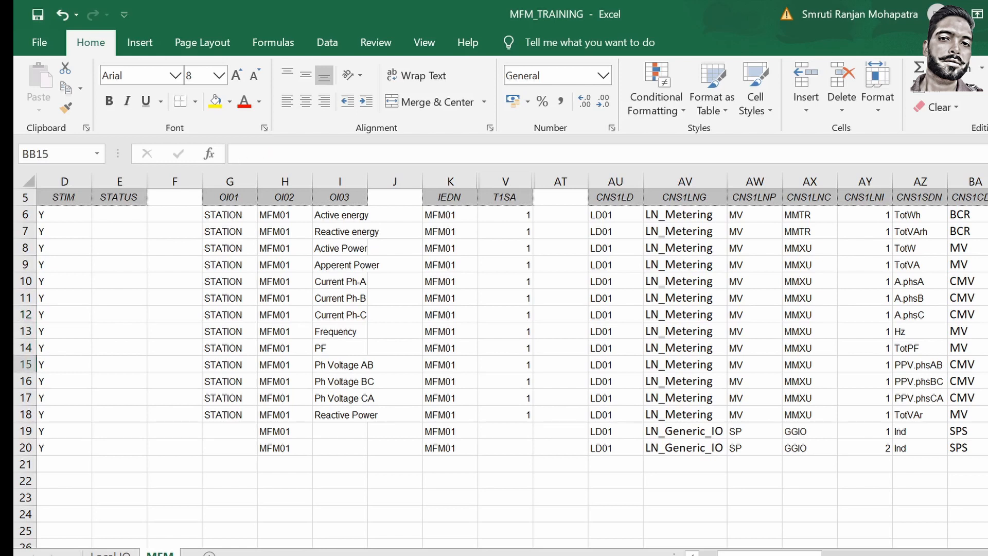
pyautogui.press('Return')
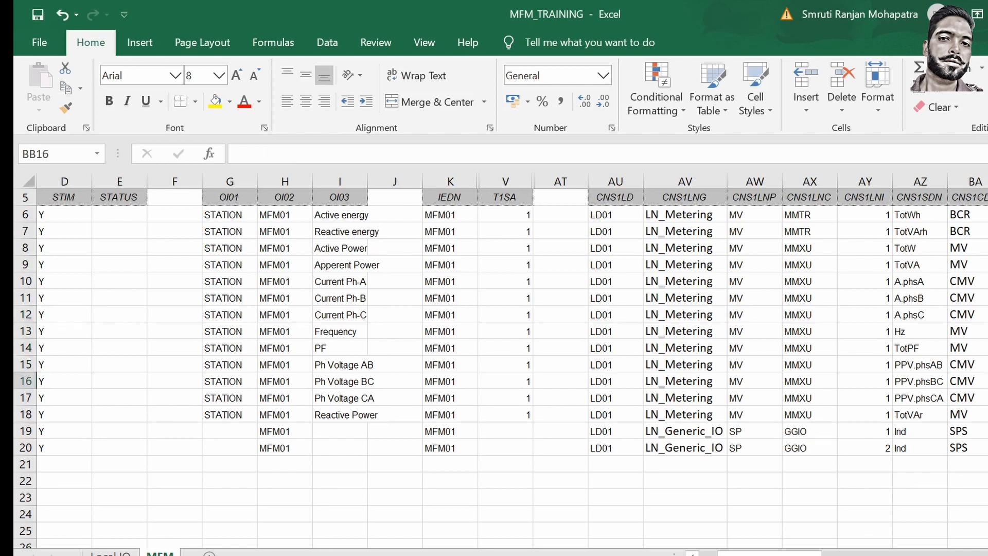
pyautogui.press('Return')
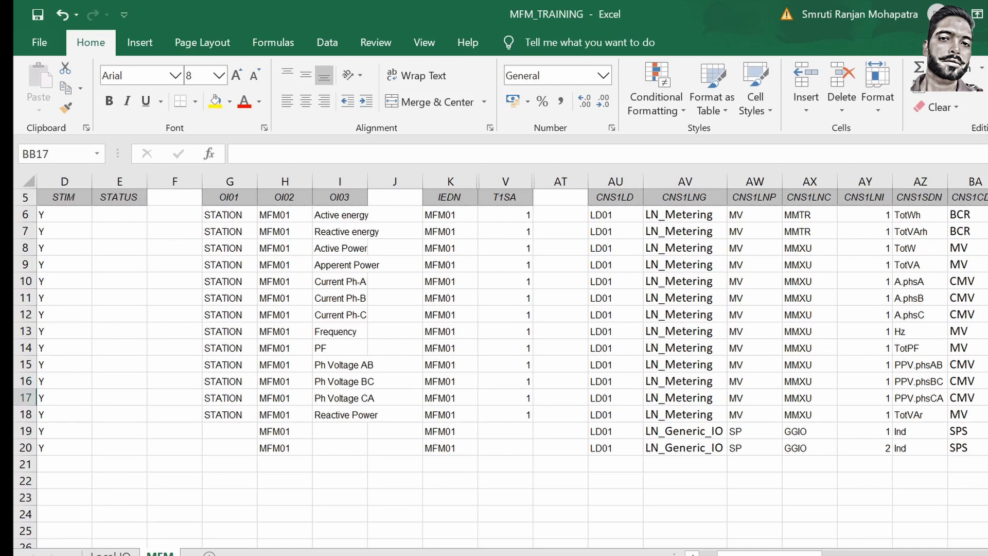
pyautogui.press('Return')
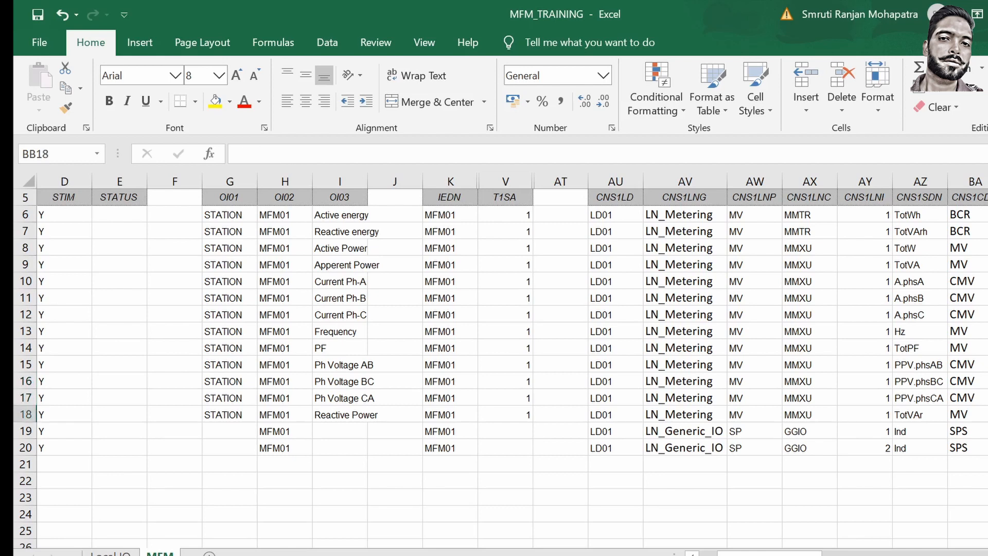
pyautogui.press('Return')
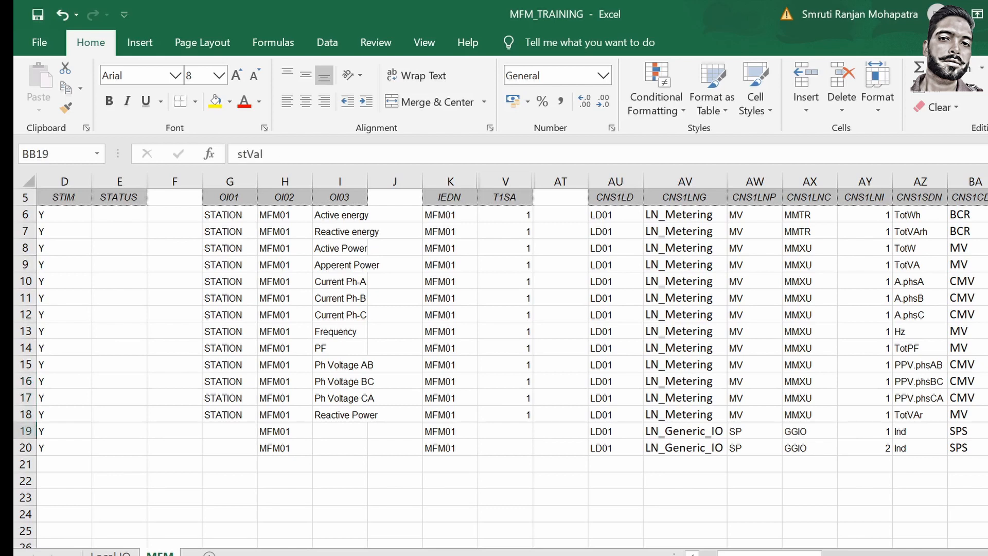
pyautogui.press('Return')
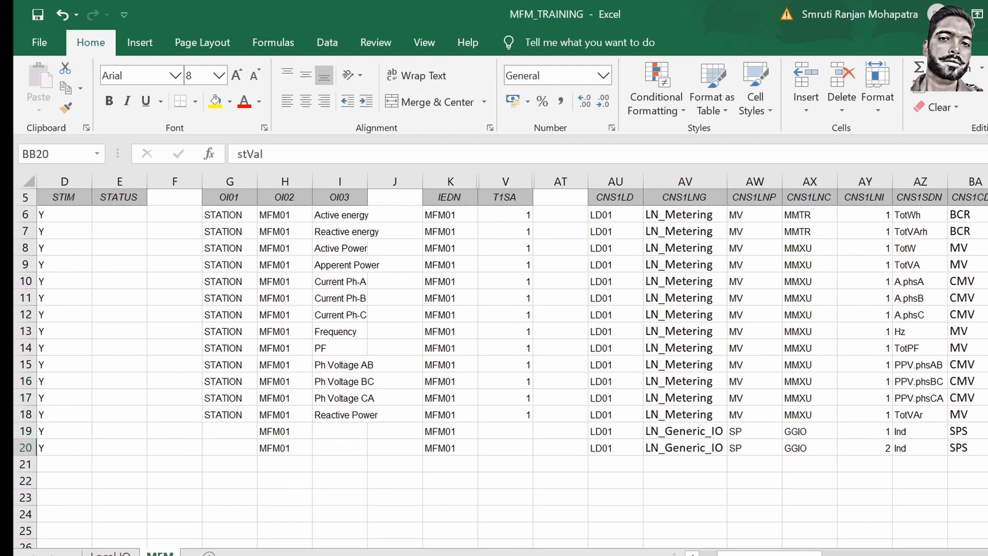
# Set CNS1CDN to MeasFlt for all the metering signals in BG6 to BG18.
pyautogui.hscroll(1, 512, 365)
pyautogui.hscroll(7, 823, 265)
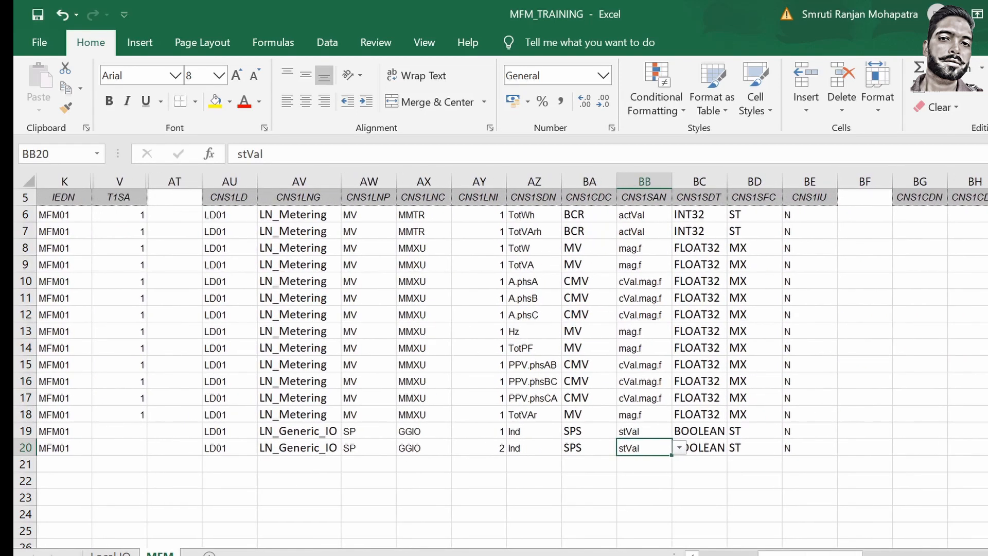
pyautogui.click(859, 216)
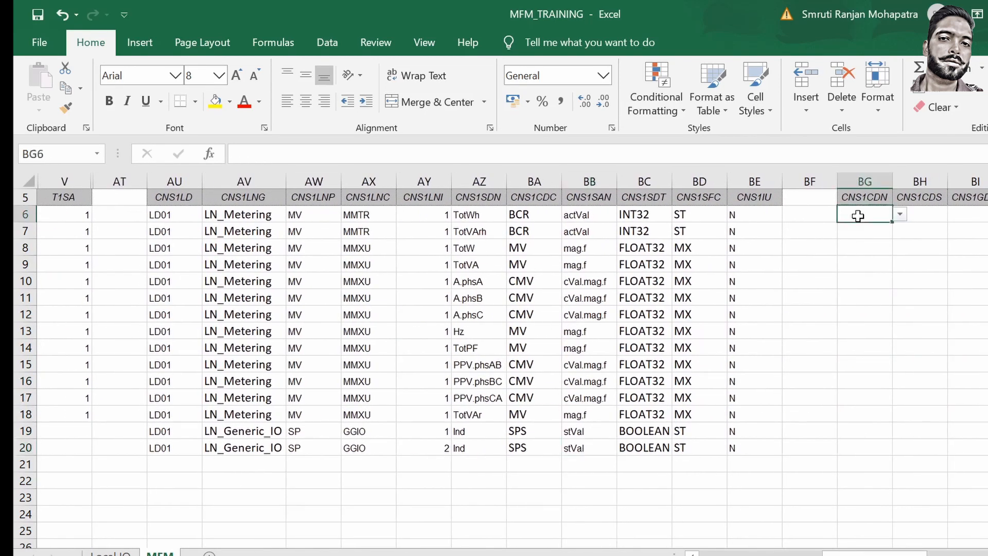
pyautogui.click(900, 214)
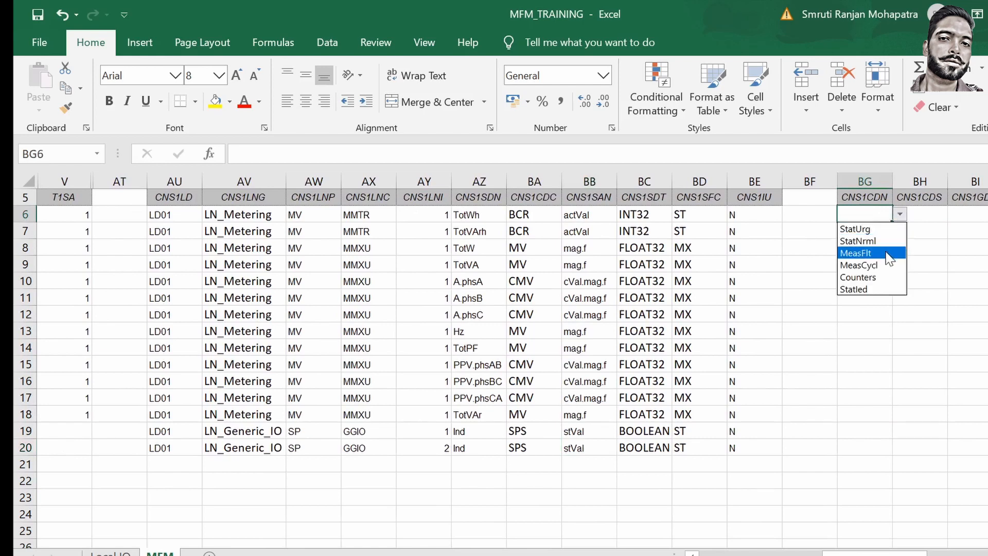
pyautogui.click(886, 253)
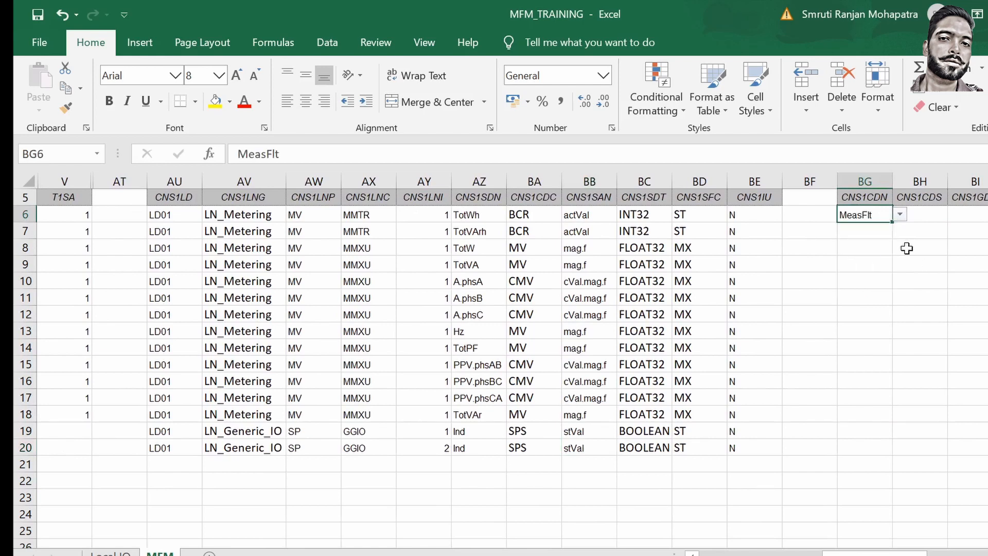
pyautogui.moveTo(890, 220)
pyautogui.mouseDown()
pyautogui.moveTo(900, 435)
pyautogui.moveTo(896, 423)
pyautogui.mouseUp()
# Set CNS1CDN to StatNrml for the two generic IO rows in BG19 and BG20.
pyautogui.click(850, 430)
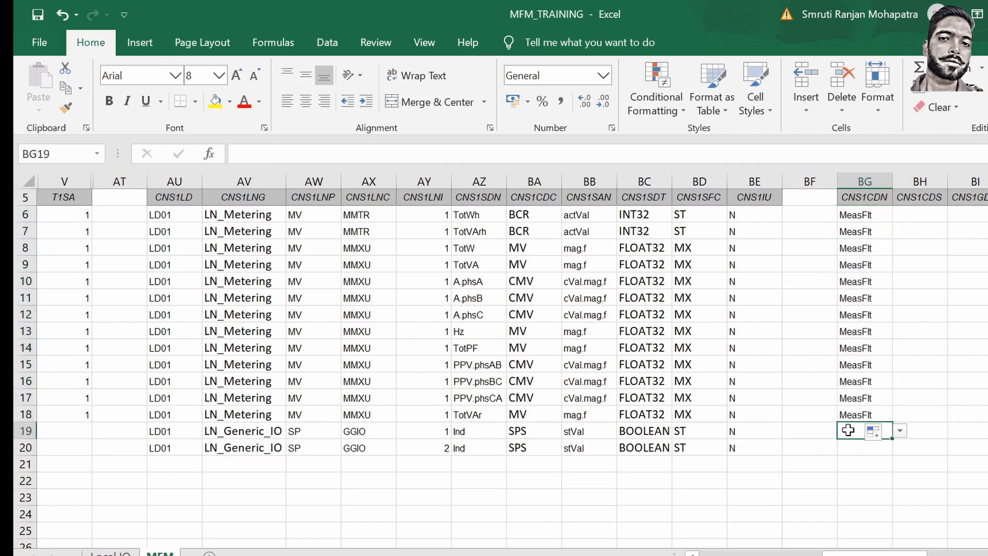
pyautogui.click(900, 430)
pyautogui.click(882, 458)
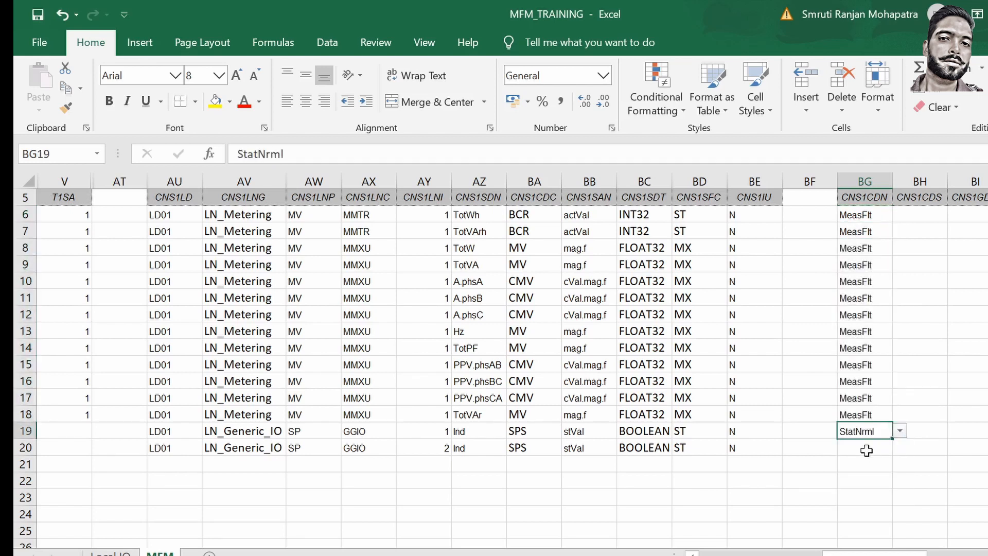
pyautogui.click(870, 447)
pyautogui.click(900, 447)
pyautogui.click(870, 474)
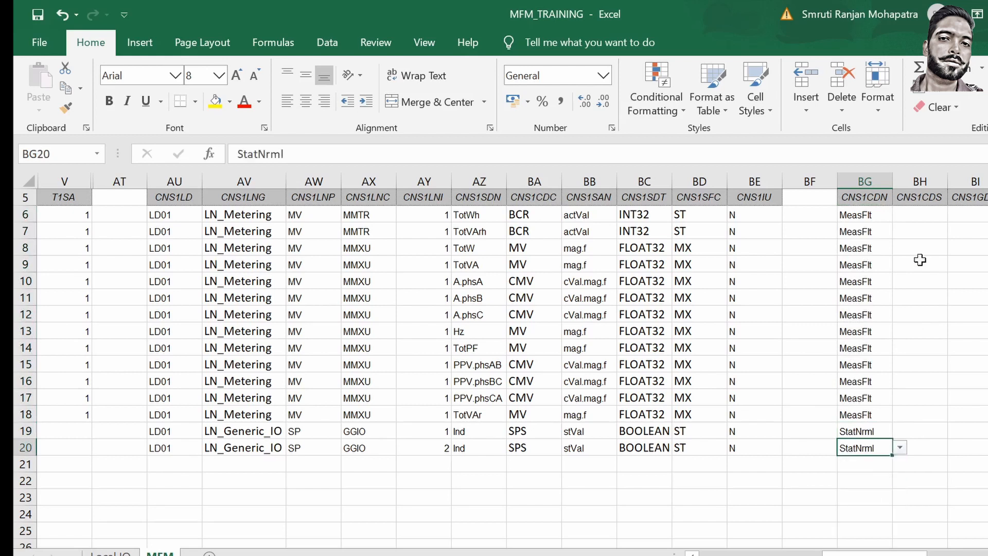
# Set CNS1CDS to A for all the metering signals in BH6 to BH18.
pyautogui.click(912, 222)
pyautogui.click(956, 214)
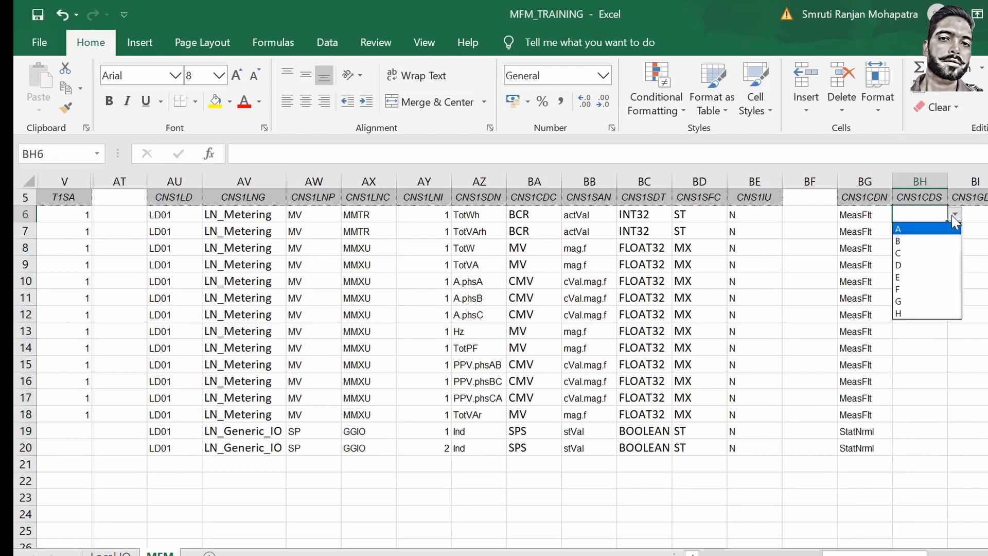
pyautogui.click(937, 230)
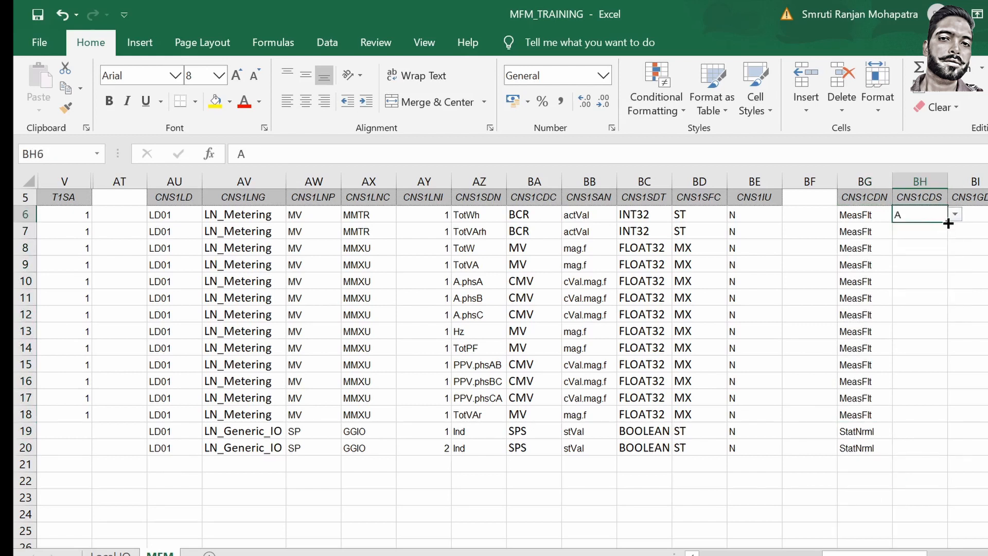
pyautogui.moveTo(949, 223); pyautogui.dragTo(945, 419)
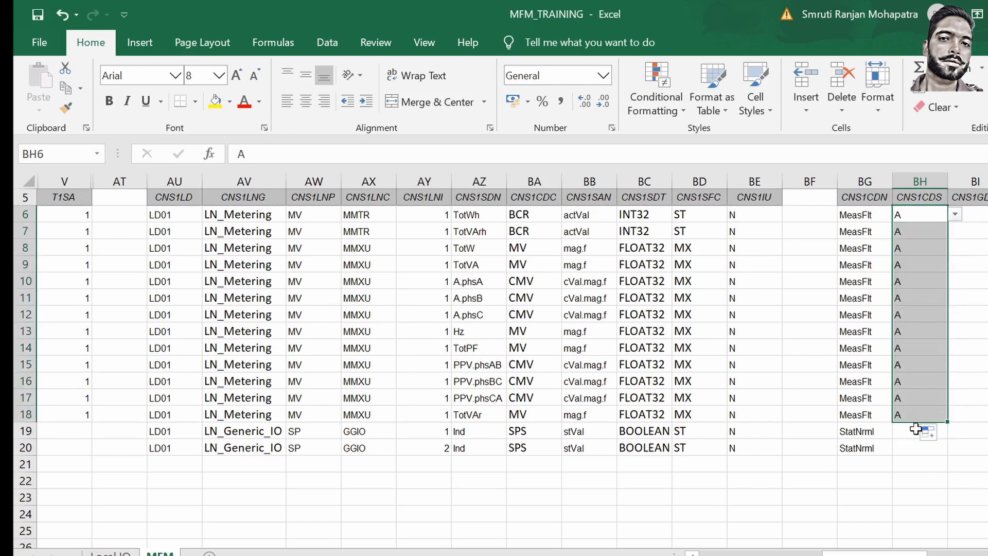
# Set CNS1CDS to B for the two generic IO rows in BH19 and BH20.
pyautogui.click(916, 428)
pyautogui.click(955, 430)
pyautogui.click(911, 452)
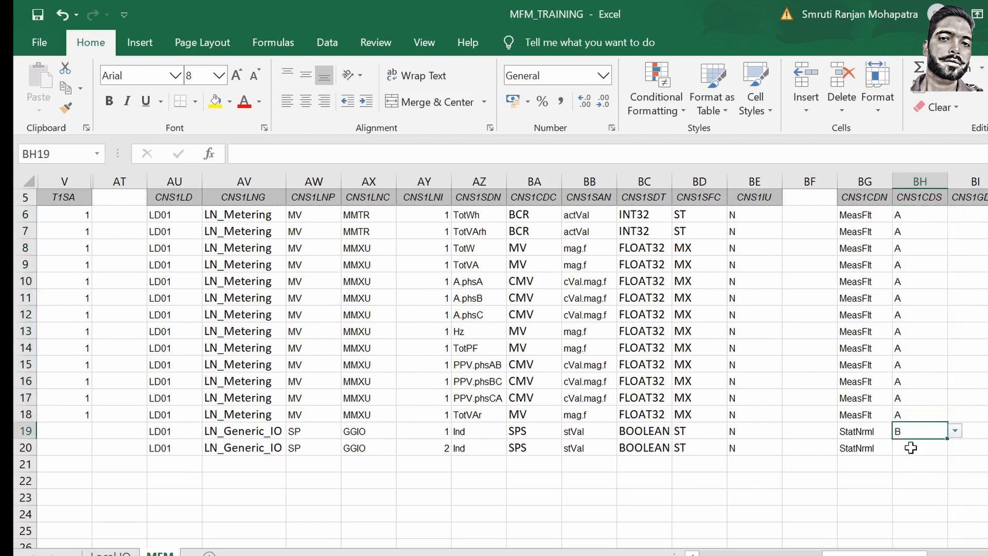
pyautogui.click(911, 448)
pyautogui.click(956, 447)
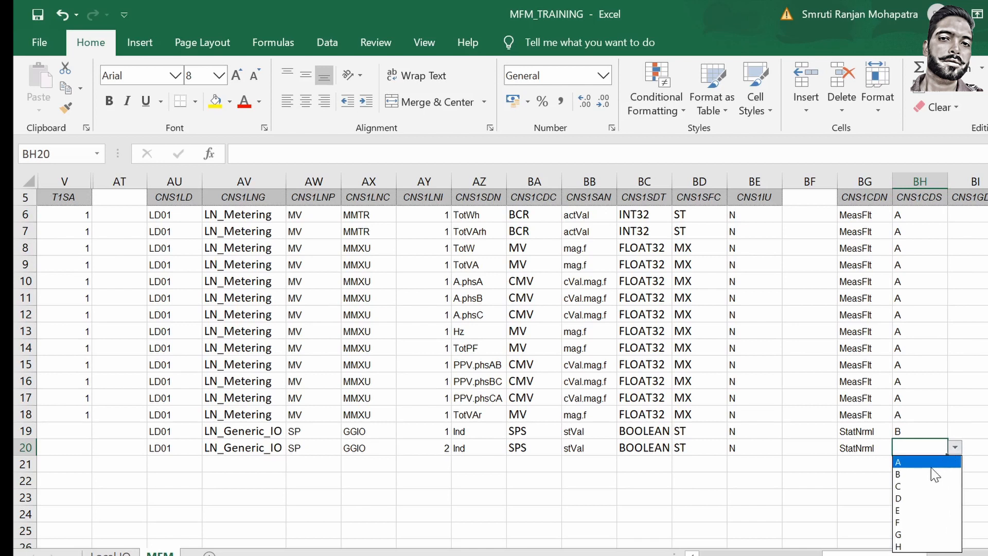
pyautogui.click(932, 474)
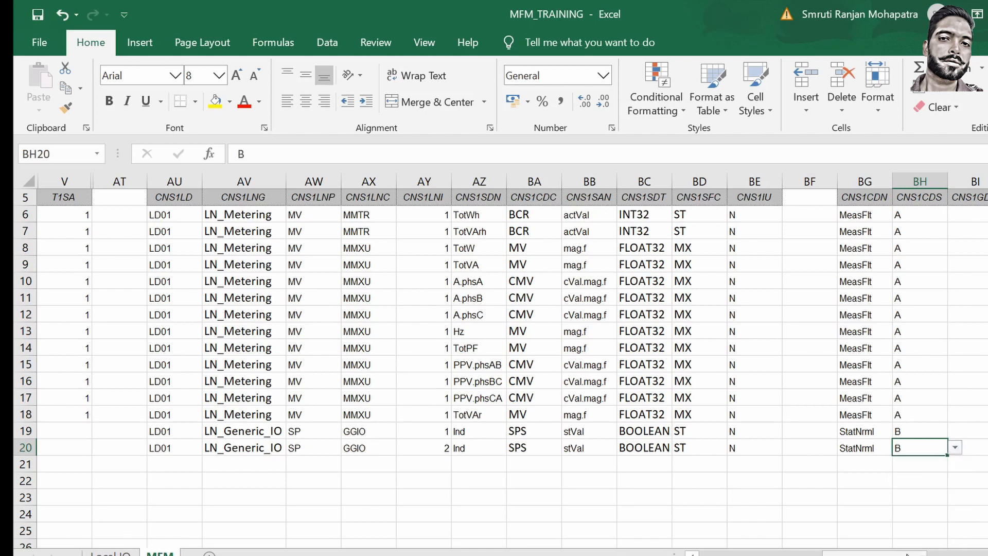
# Highlight the complete MFM01 block, rows 6 to 20, with a yellow fill.
pyautogui.moveTo(906, 555); pyautogui.dragTo(783, 554)
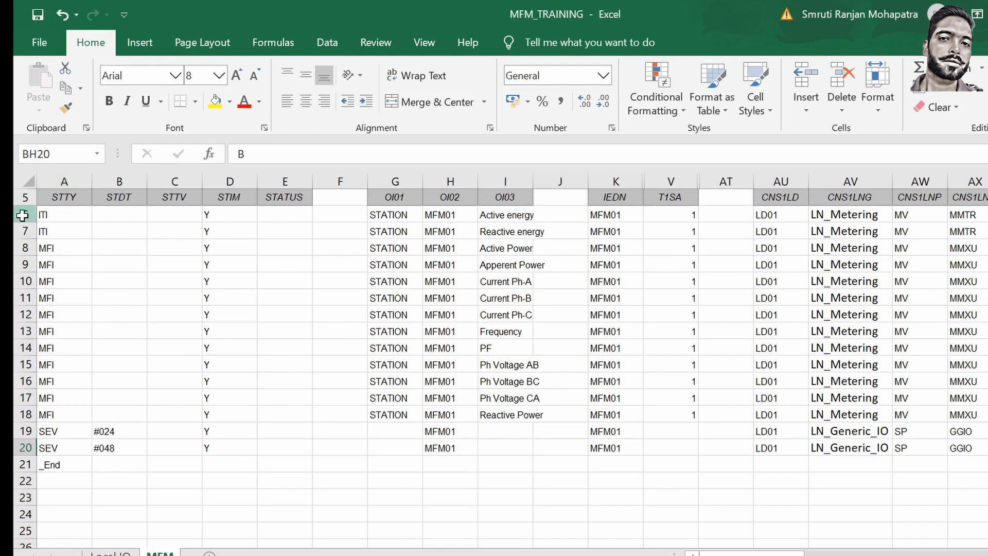
pyautogui.moveTo(23, 215); pyautogui.dragTo(22, 448)
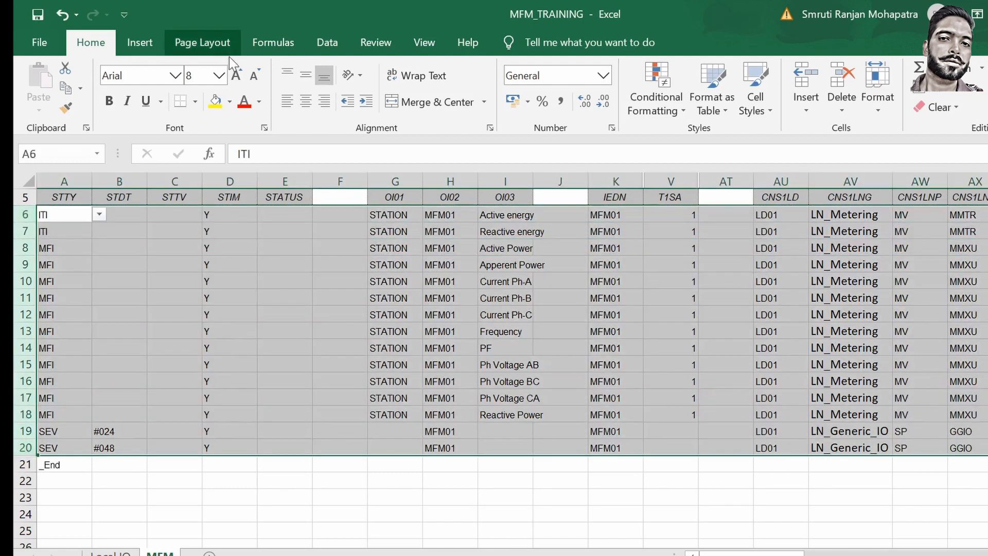
pyautogui.click(214, 102)
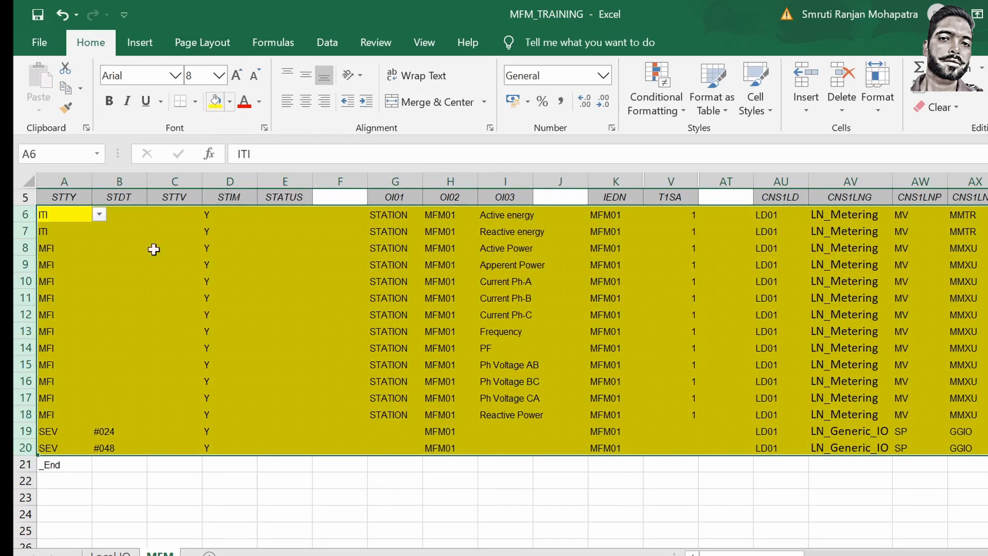
# Insert a copy of rows 6 to 20 above the _End row and give the copied block a light gray fill.
pyautogui.hotkey('ctrl', 'c')
pyautogui.click(32, 466)
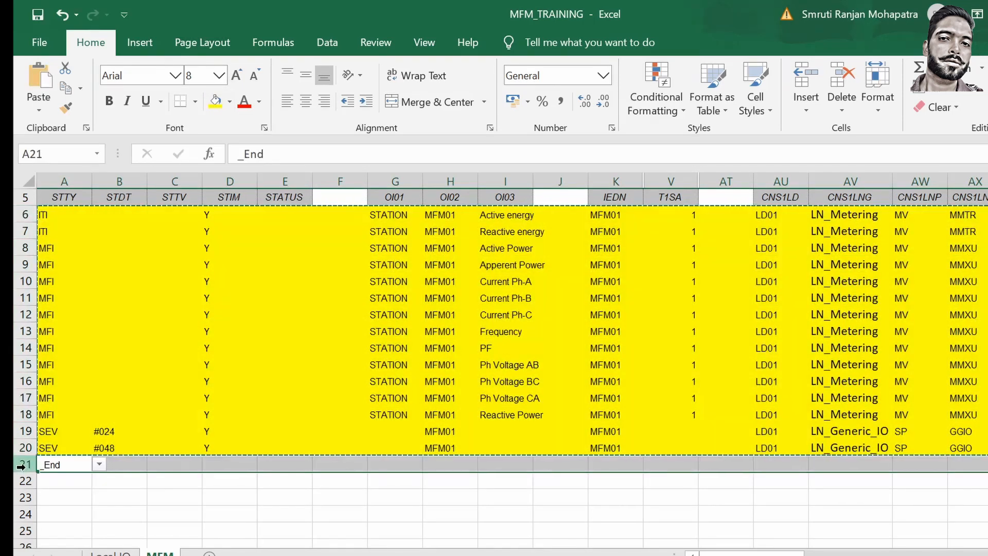
pyautogui.rightClick(32, 466)
pyautogui.click(77, 324)
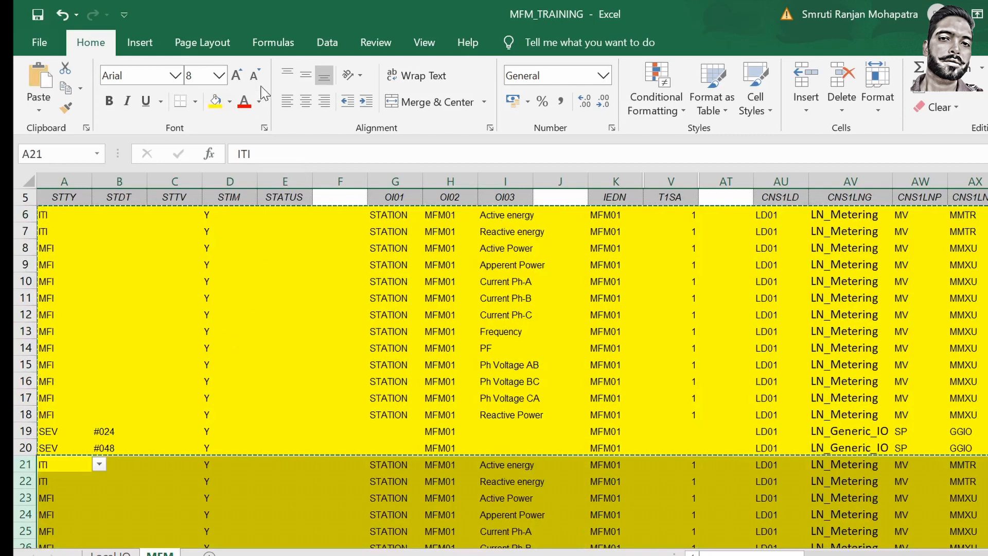
pyautogui.click(230, 102)
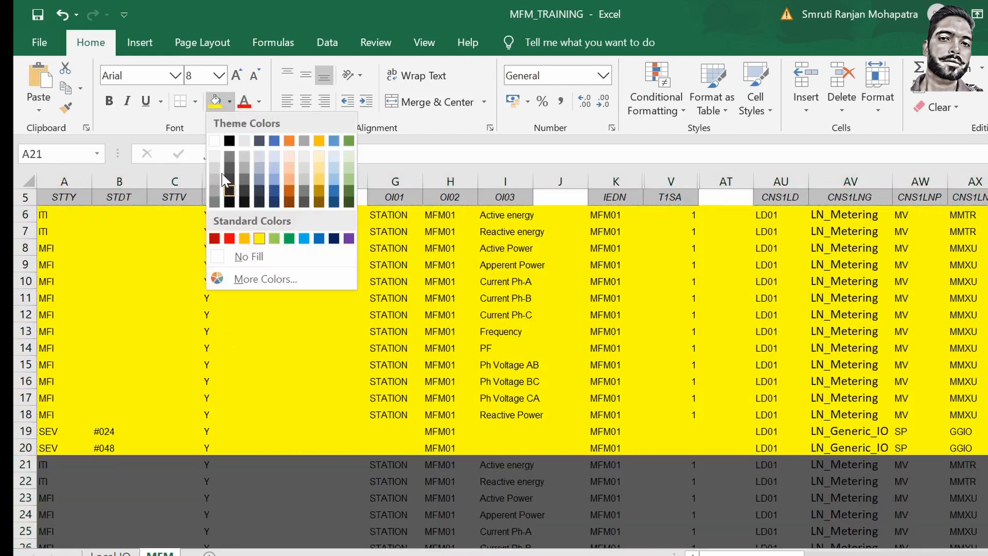
pyautogui.click(214, 168)
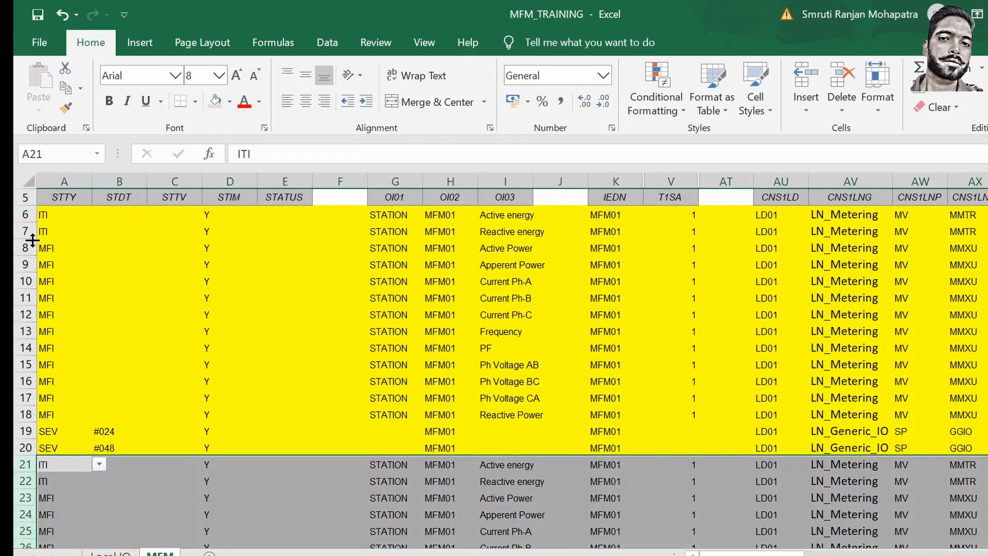
# Copy the yellow and gray blocks in rows 6 to 35 and insert them above the _End row in row 36.
pyautogui.click(26, 215)
pyautogui.moveTo(25, 216); pyautogui.dragTo(36, 507)
pyautogui.hotkey('ctrl', 'c')
pyautogui.click(32, 514)
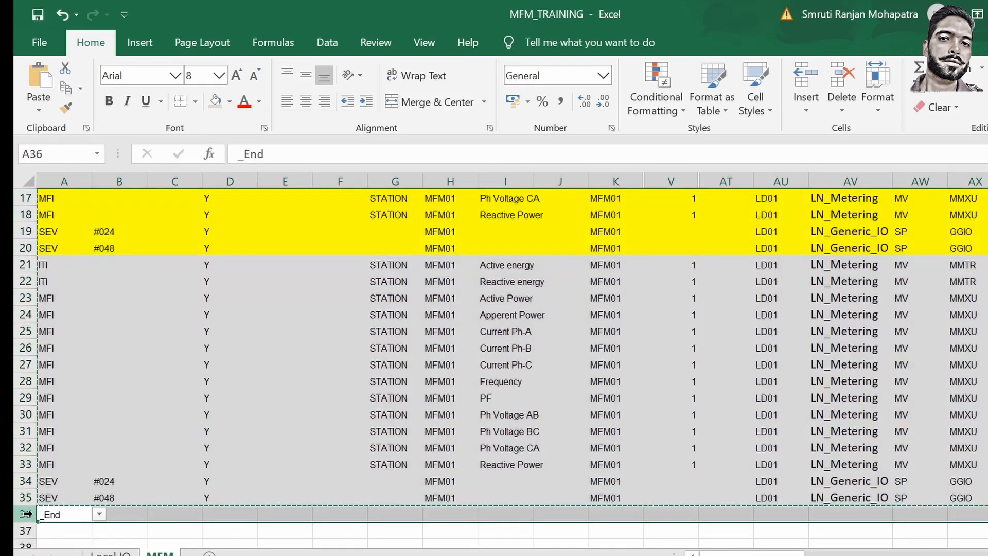
pyautogui.rightClick(32, 514)
pyautogui.click(82, 375)
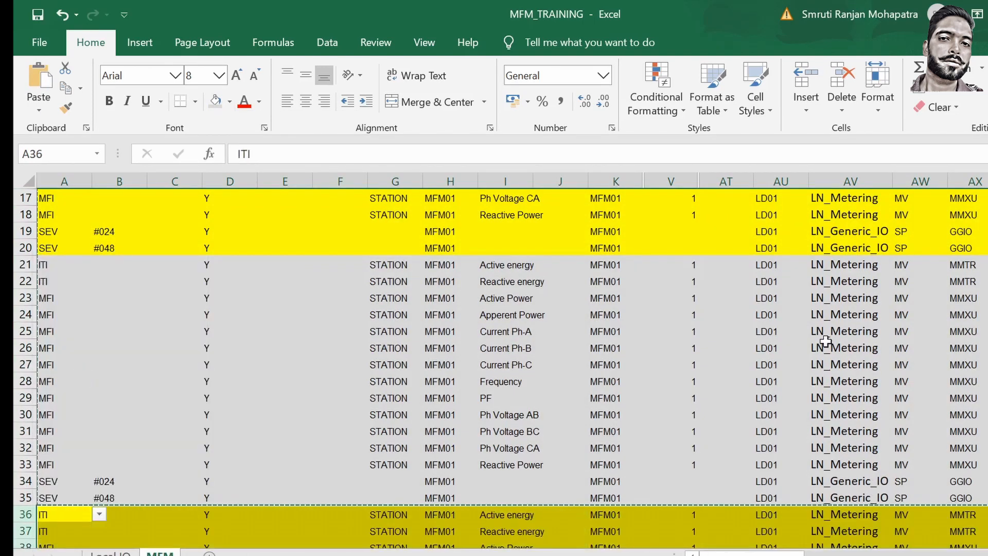
pyautogui.scroll(-10, 494, 361)
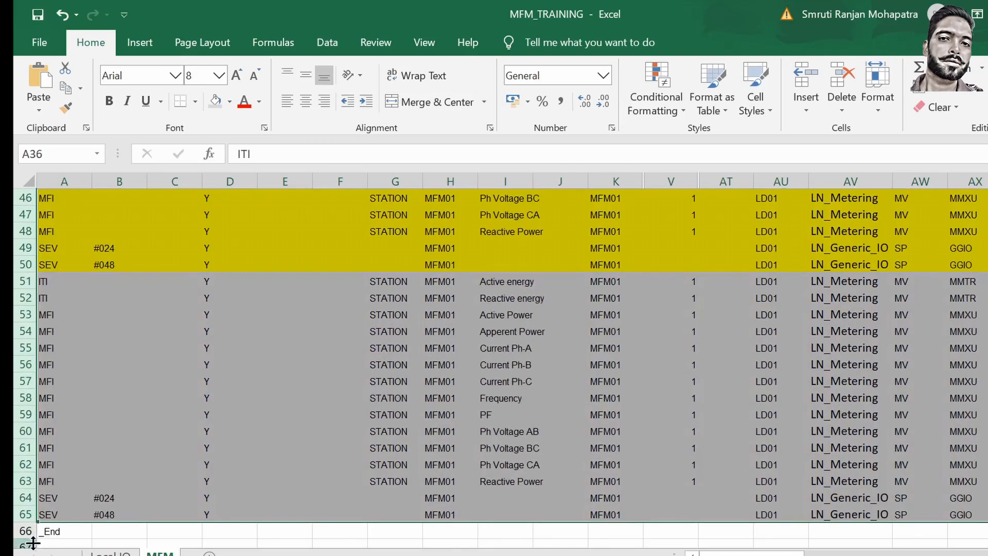
pyautogui.click(27, 531)
pyautogui.rightClick(27, 531)
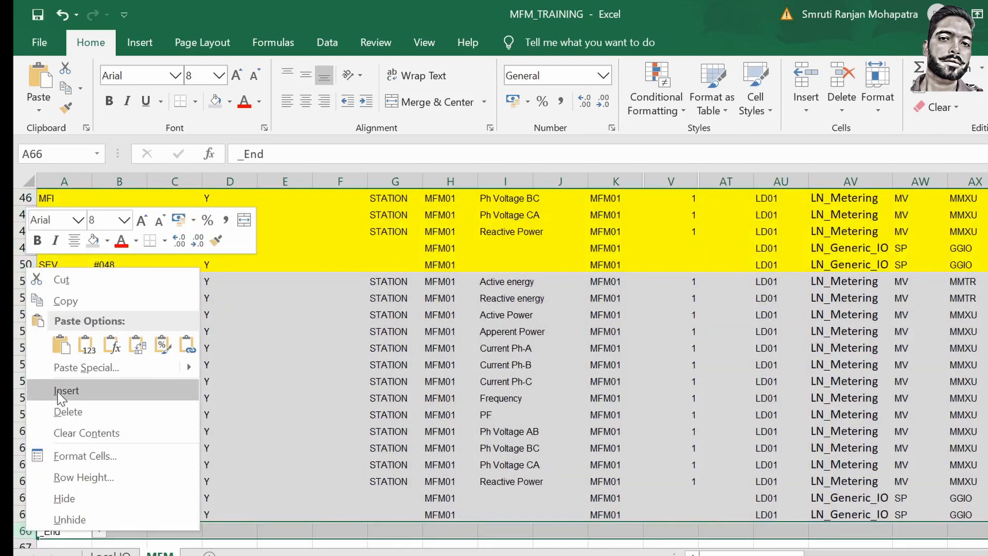
pyautogui.click(338, 444)
# Copy the yellow and gray blocks in rows 6 to 65 and insert them above the _End row in row 66.
pyautogui.moveTo(23, 513); pyautogui.dragTo(27, 464)
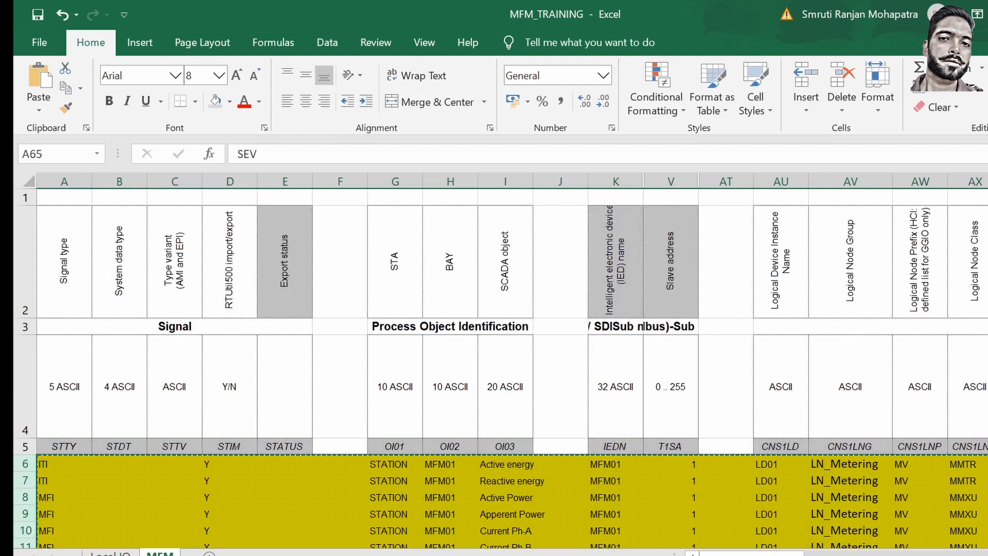
pyautogui.scroll(-10, 500, 366)
pyautogui.scroll(-3, 501, 367)
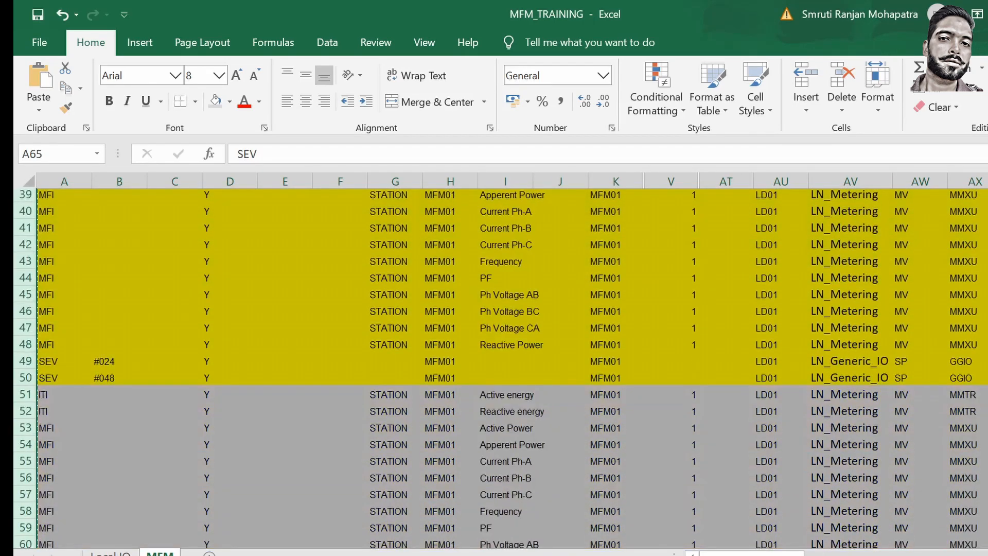
pyautogui.scroll(-3, 501, 366)
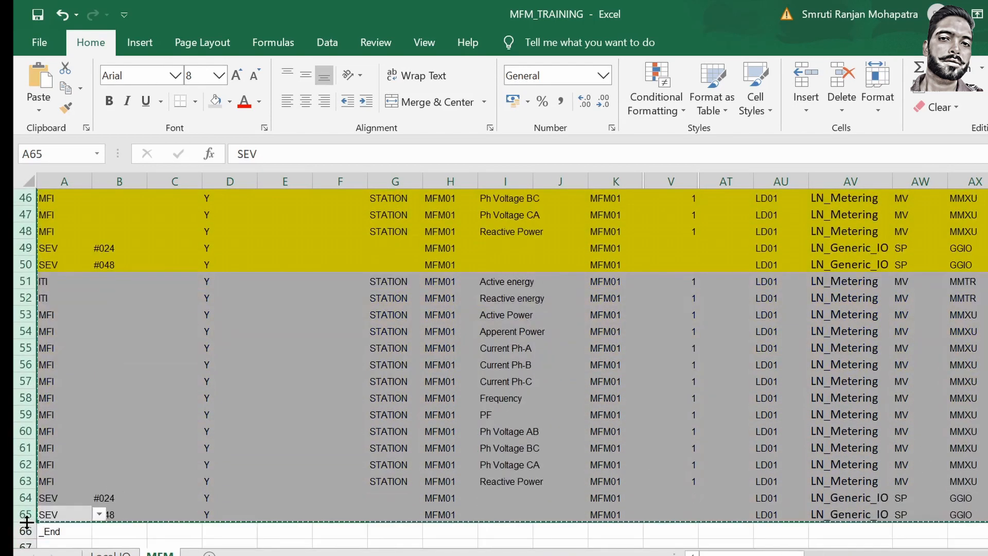
pyautogui.rightClick(29, 532)
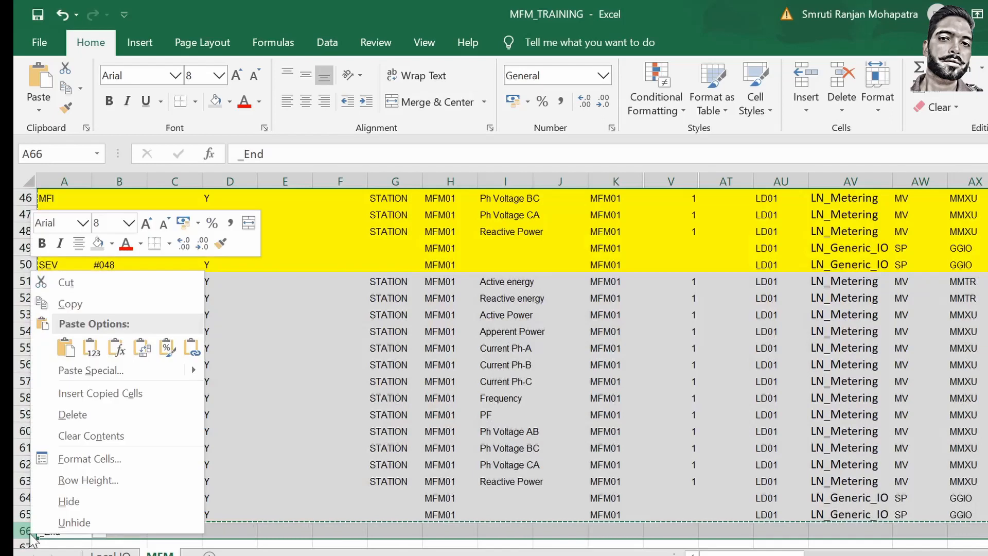
pyautogui.click(81, 391)
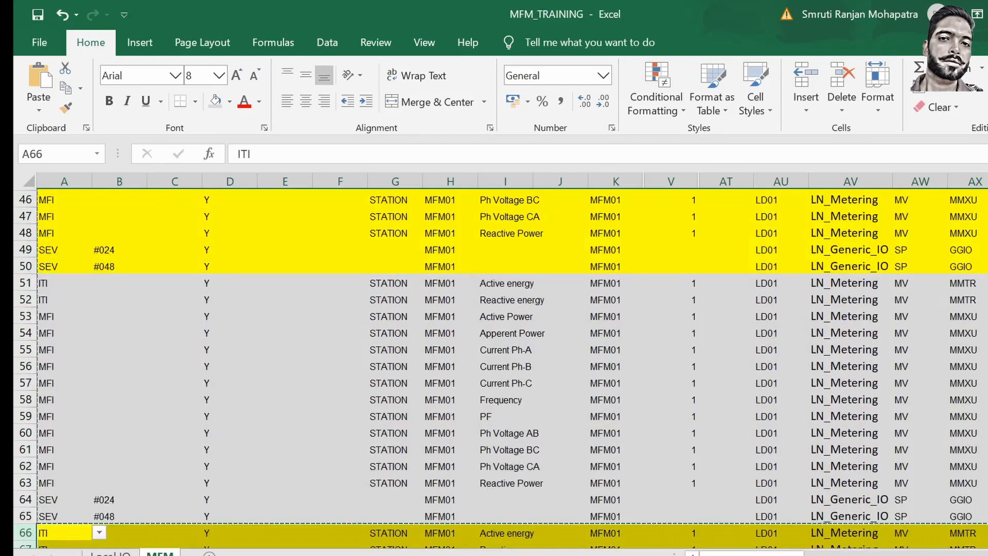
pyautogui.scroll(-1, 869, 417)
pyautogui.scroll(-13, 501, 368)
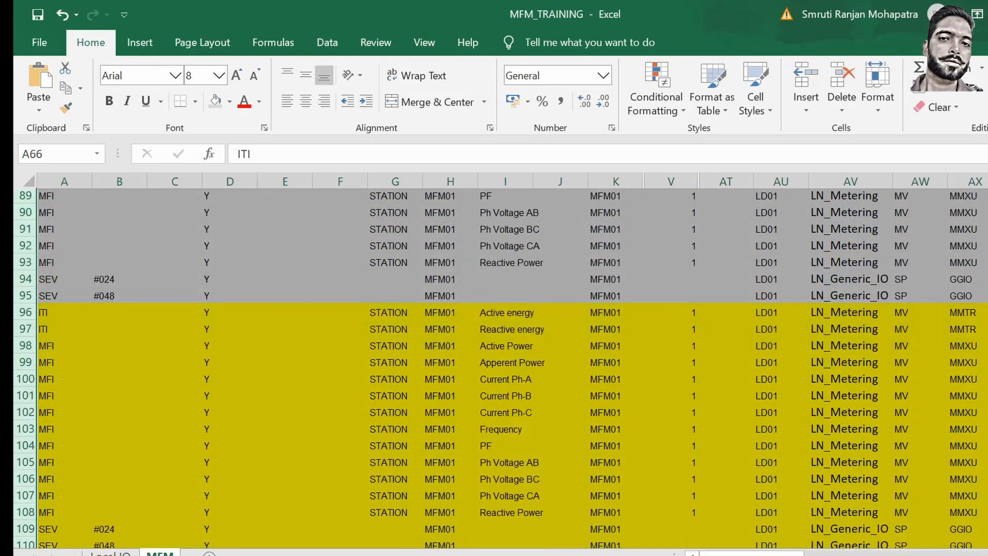
pyautogui.scroll(-6, 501, 368)
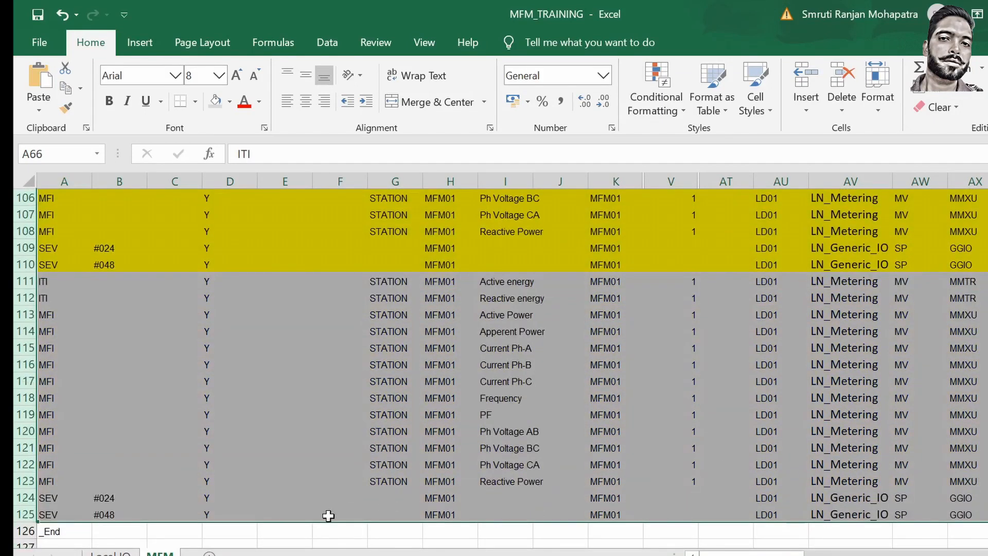
pyautogui.click(61, 532)
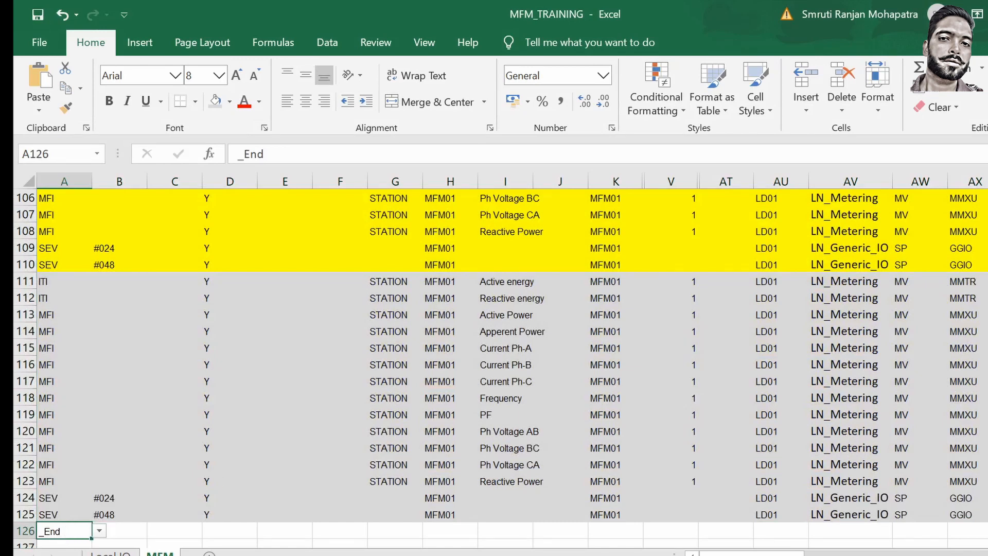
# Replace all MFM01 entries with MFM02 in the BAY column of the gray block, H21 to H35.
pyautogui.scroll(20, 500, 368)
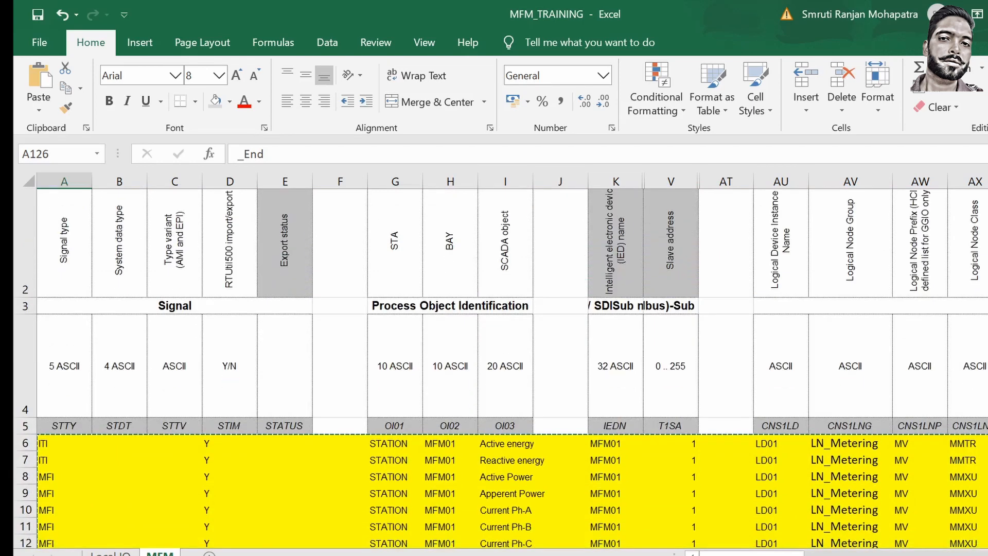
pyautogui.scroll(-5, 495, 256)
pyautogui.moveTo(458, 287); pyautogui.dragTo(446, 331)
pyautogui.hotkey('ctrl', 'h')
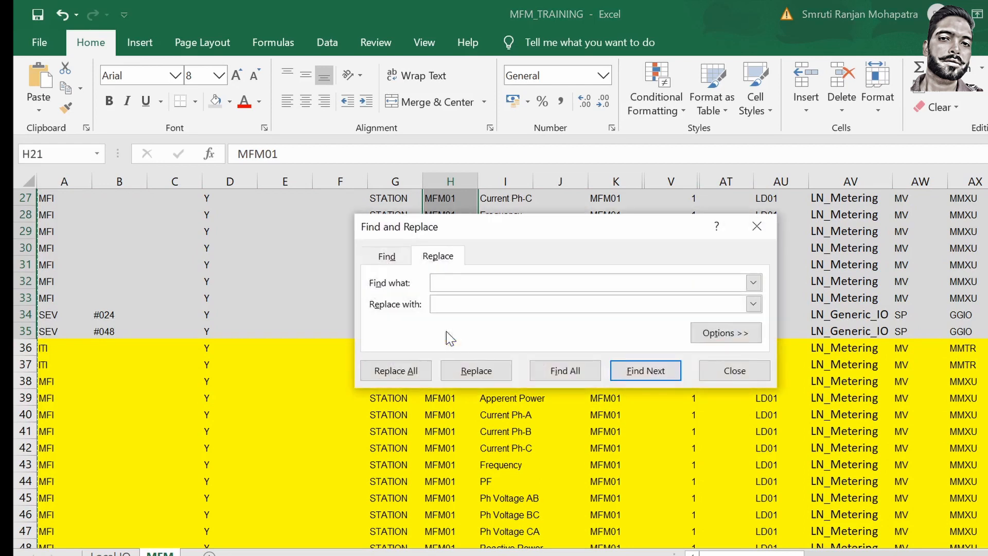
pyautogui.write('MFM01')
pyautogui.write('MFM02')
pyautogui.click(395, 369)
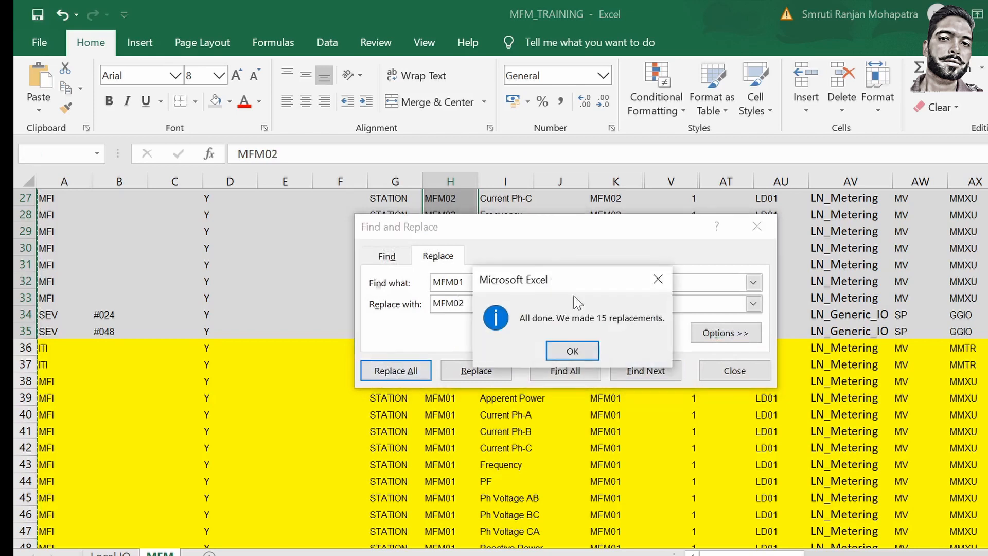
pyautogui.click(585, 352)
pyautogui.moveTo(534, 223); pyautogui.dragTo(747, 207)
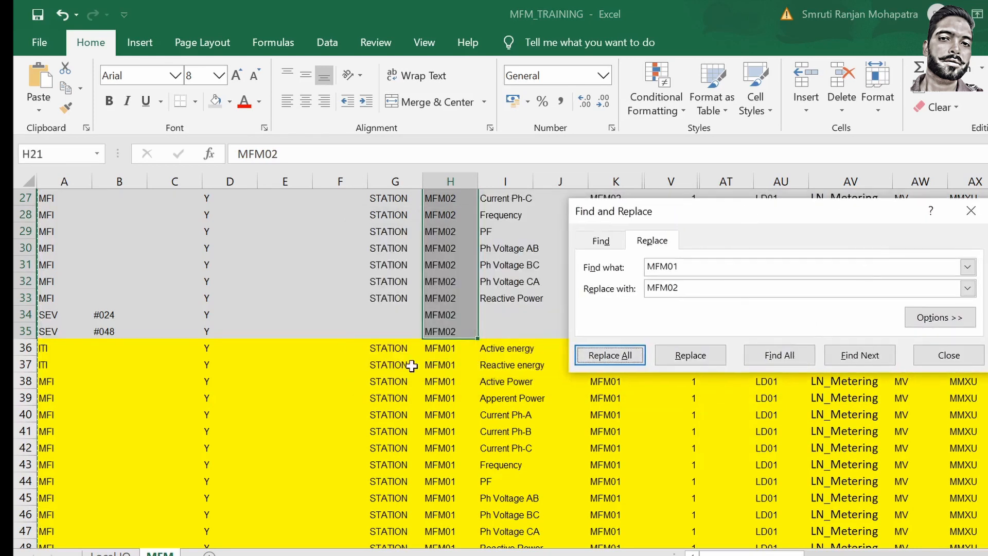
# Replace all MFM01 entries with MFM03 in the BAY cells H36 to H50.
pyautogui.moveTo(443, 348); pyautogui.dragTo(441, 449)
pyautogui.click(957, 287)
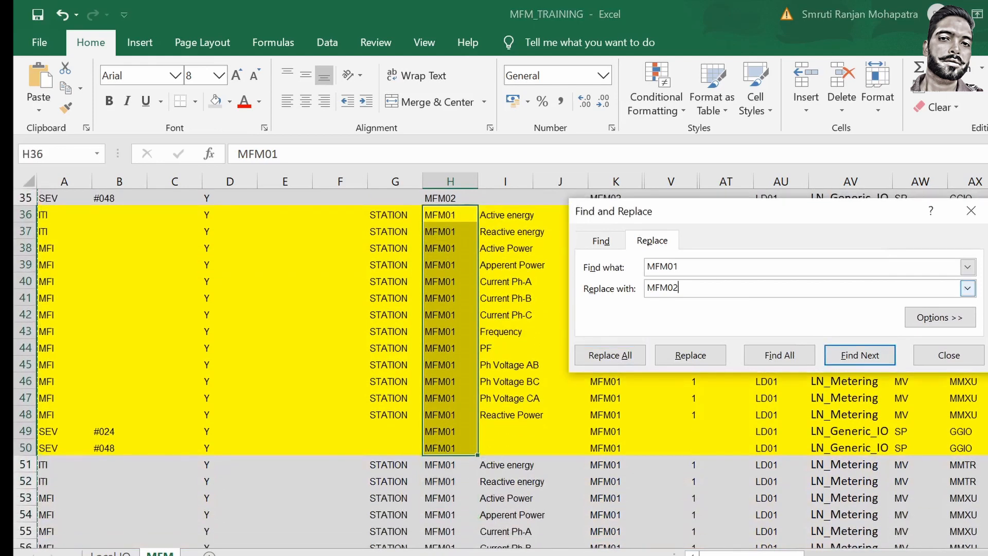
pyautogui.click(615, 355)
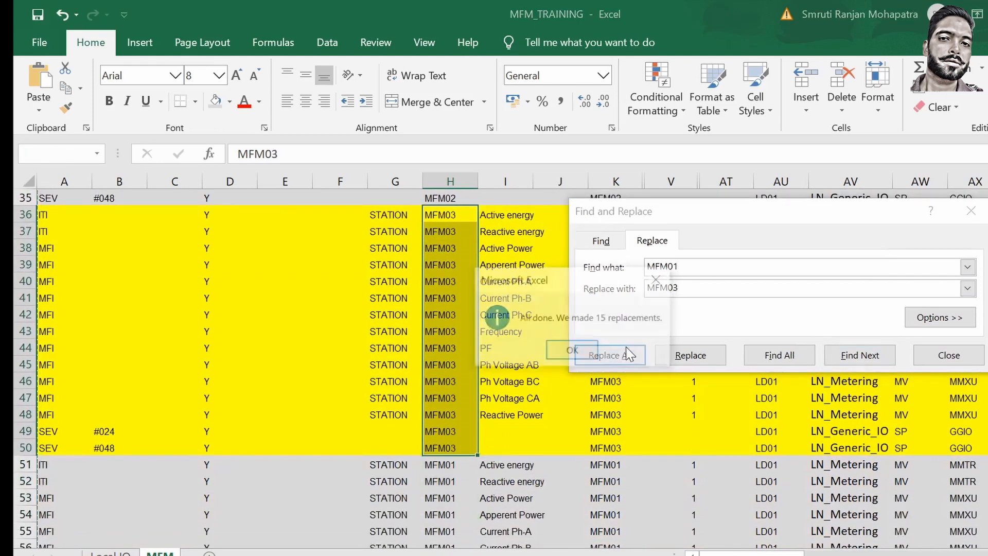
pyautogui.click(585, 352)
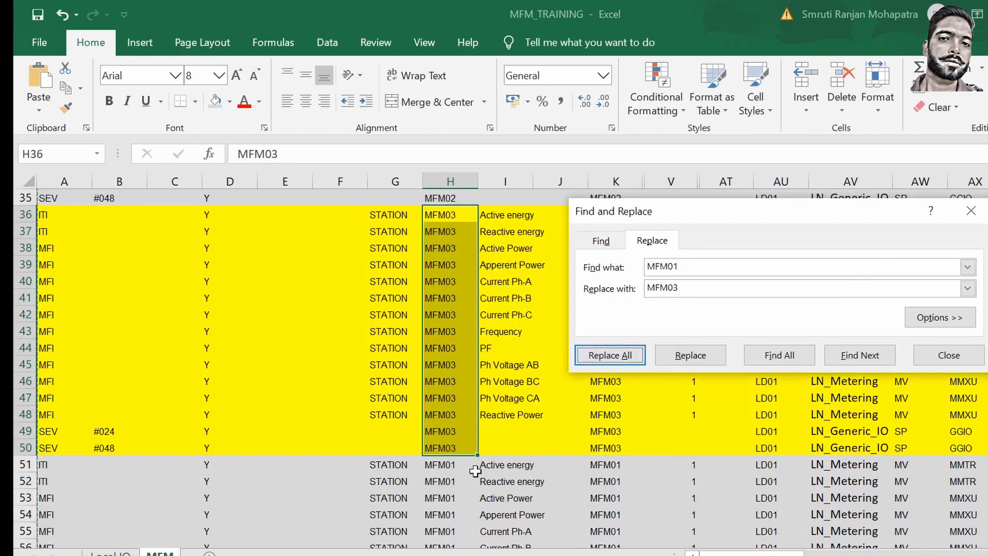
# Replace all MFM01 entries with MFM04 in the BAY cells H51 to H65.
pyautogui.moveTo(453, 466); pyautogui.dragTo(437, 432)
pyautogui.click(679, 287)
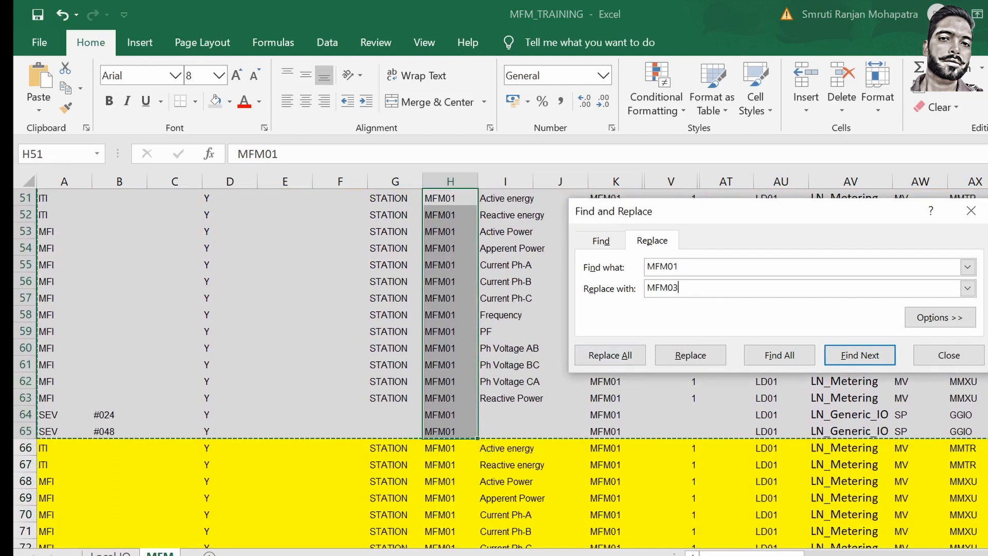
pyautogui.press('BackSpace')
pyautogui.write('4')
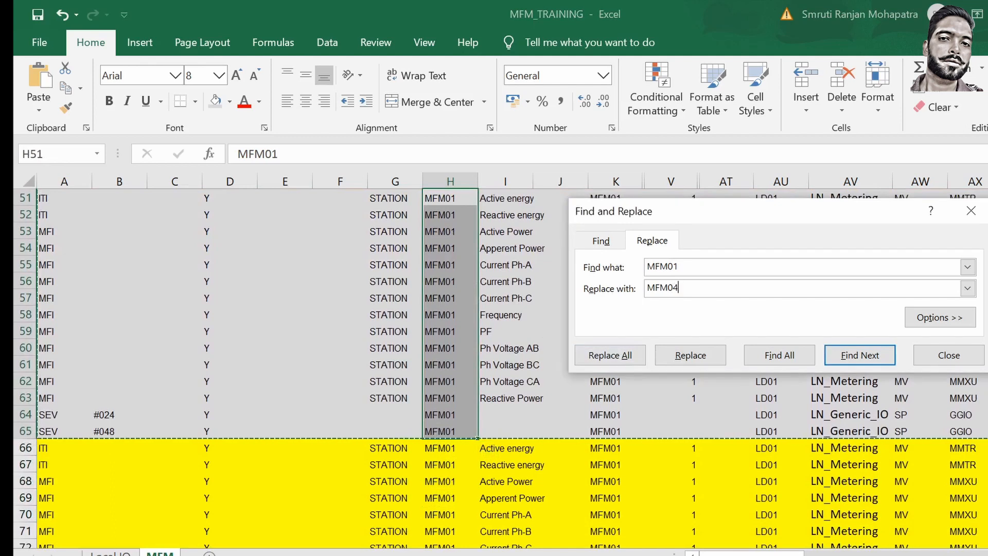
pyautogui.click(614, 355)
pyautogui.click(574, 352)
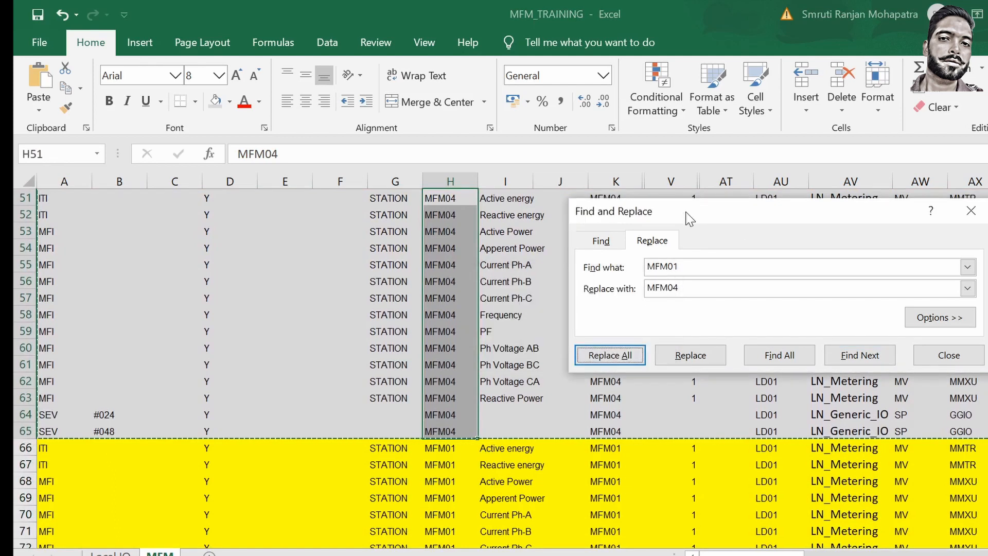
# Replace all MFM01 entries with MFM05 in the BAY cells H66 to H80.
pyautogui.moveTo(690, 218); pyautogui.dragTo(902, 210)
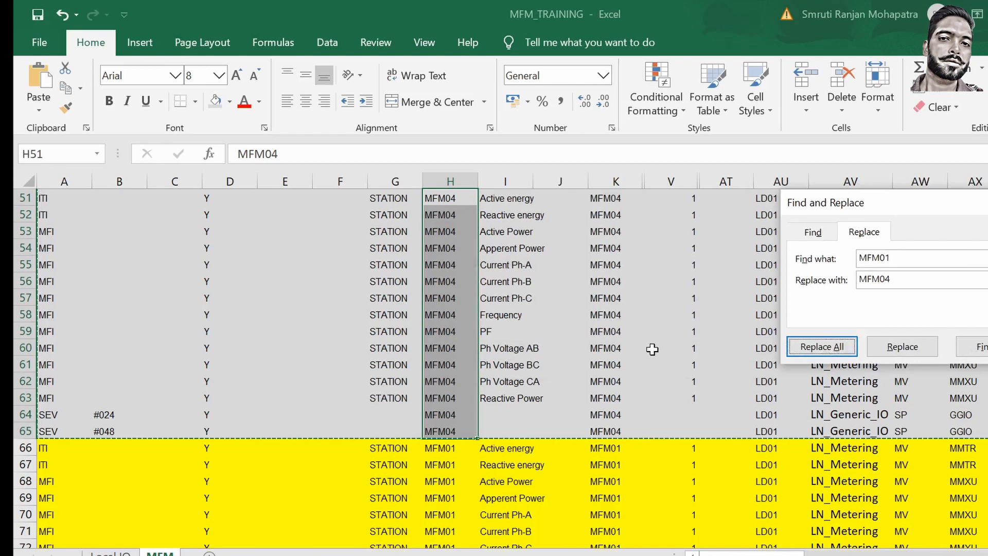
pyautogui.moveTo(452, 448)
pyautogui.mouseDown()
pyautogui.moveTo(454, 550)
pyautogui.moveTo(445, 464)
pyautogui.mouseUp()
pyautogui.click(906, 279)
pyautogui.press('BackSpace')
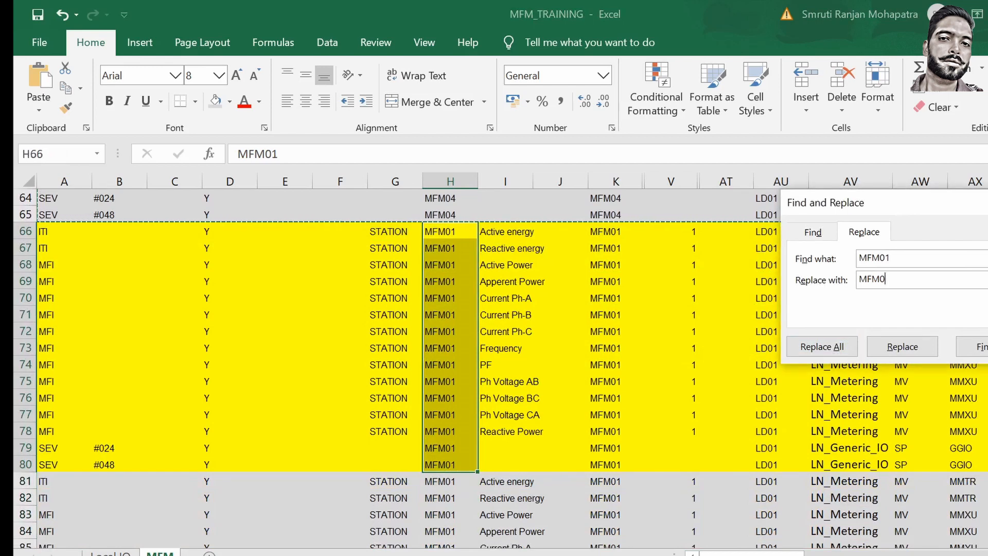
pyautogui.write('5')
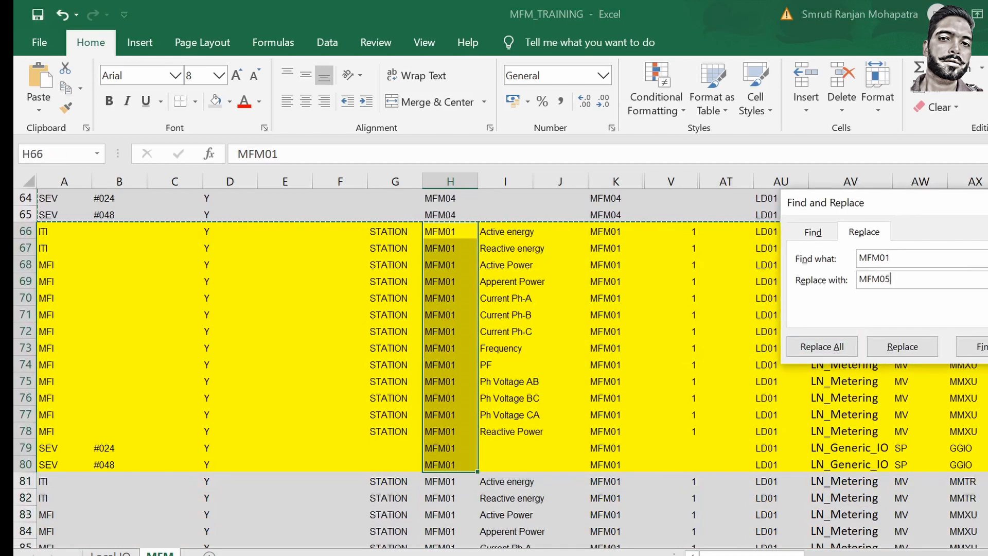
pyautogui.click(822, 346)
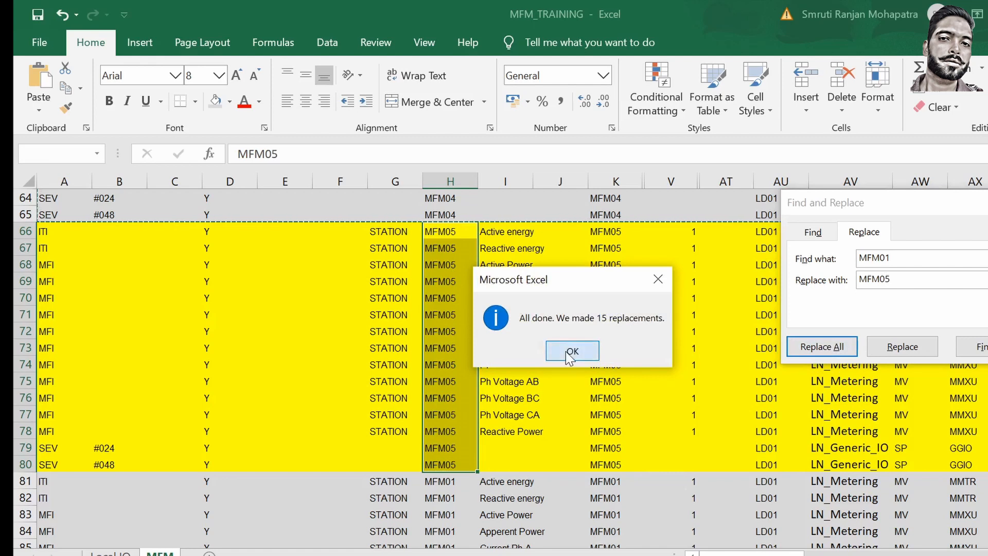
pyautogui.click(571, 352)
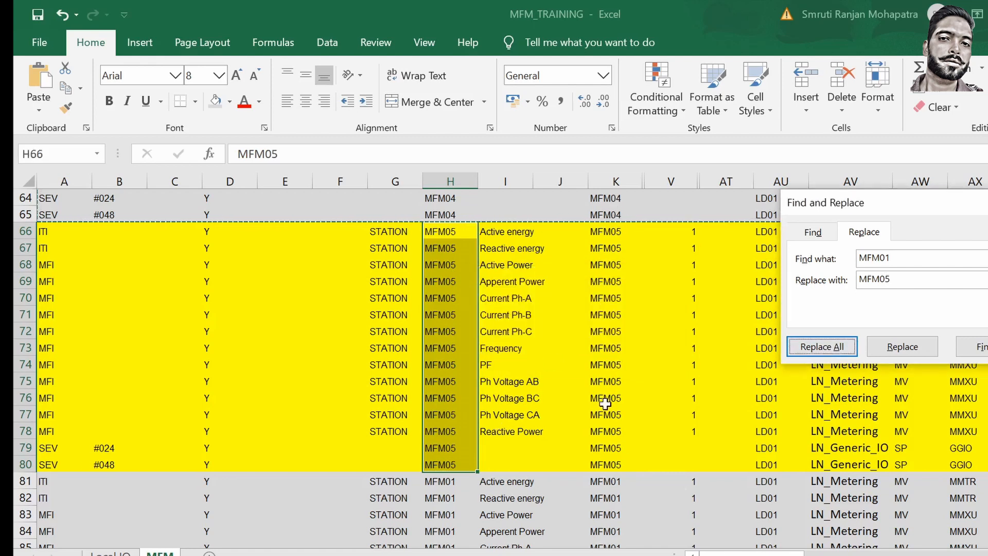
# Rename MFM01 in the three remaining BAY blocks from H81 to H125 as MFM06, MFM07 and MFM08, 15 rows each.
pyautogui.moveTo(439, 481); pyautogui.dragTo(441, 441)
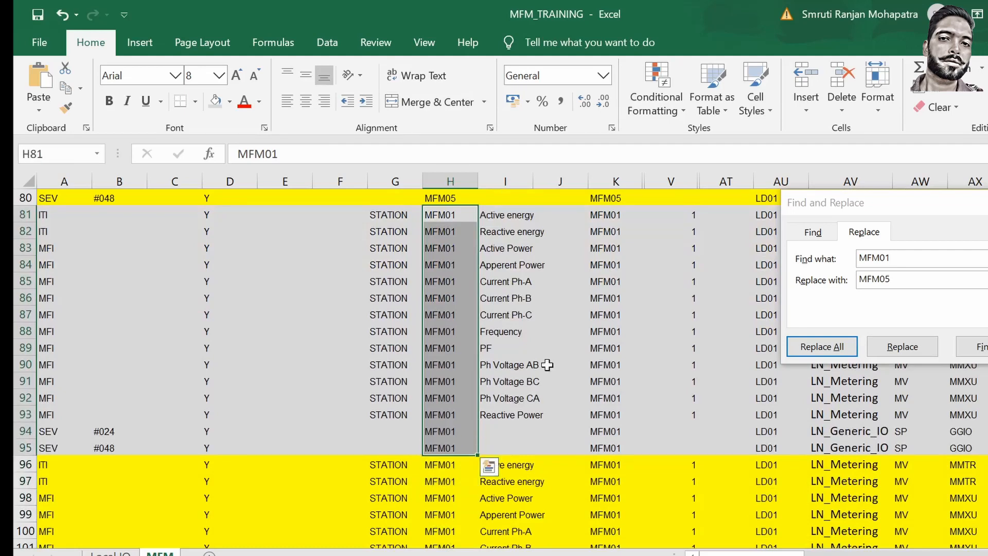
pyautogui.click(892, 279)
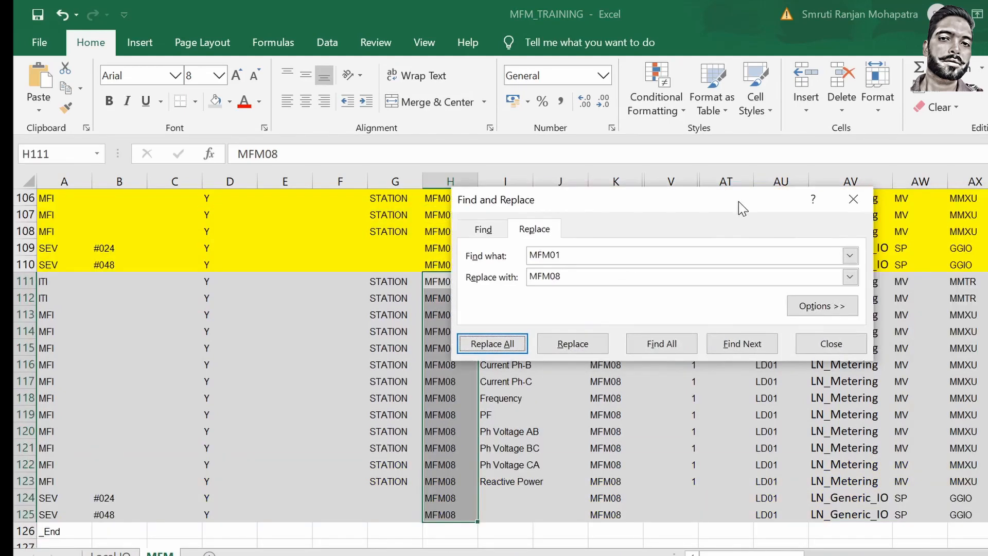
pyautogui.click(849, 200)
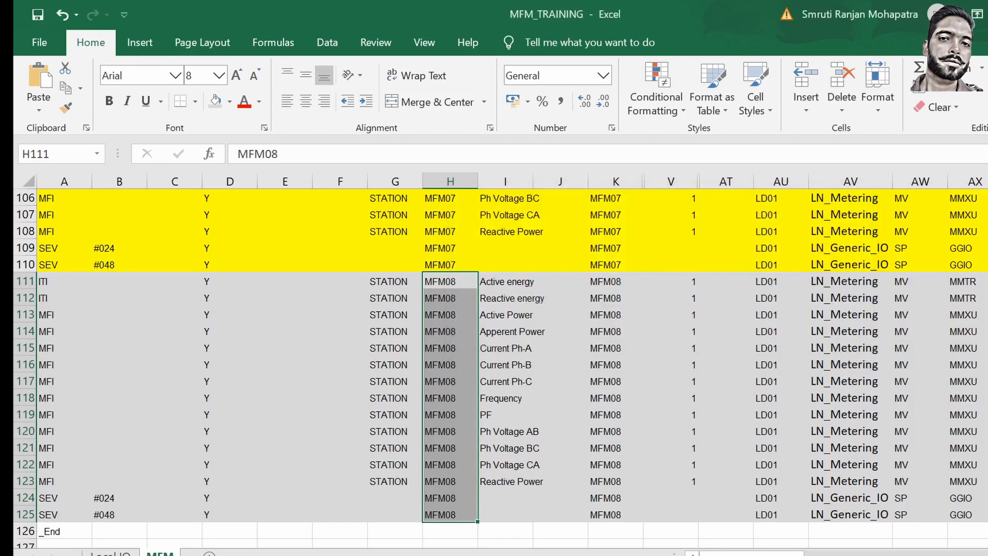
# Replace 01 with 02 in the MFM02 block's logical device instance names, AU21 to AU35.
pyautogui.scroll(20, 499, 368)
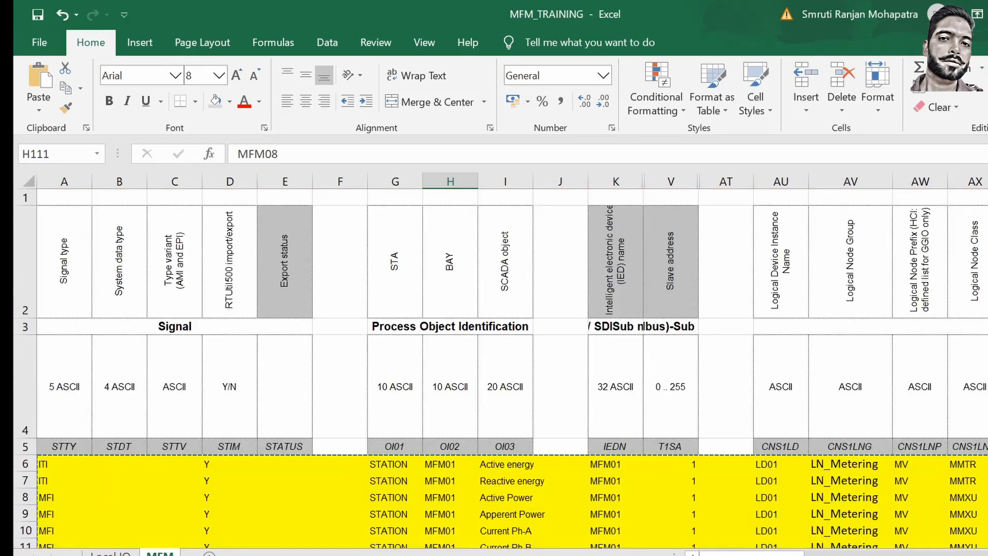
pyautogui.click(782, 480)
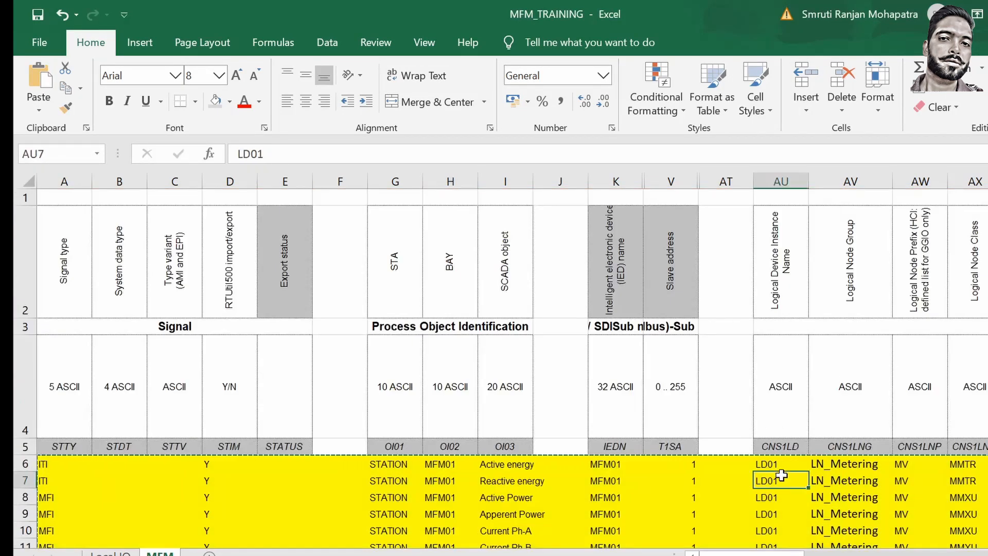
pyautogui.click(782, 463)
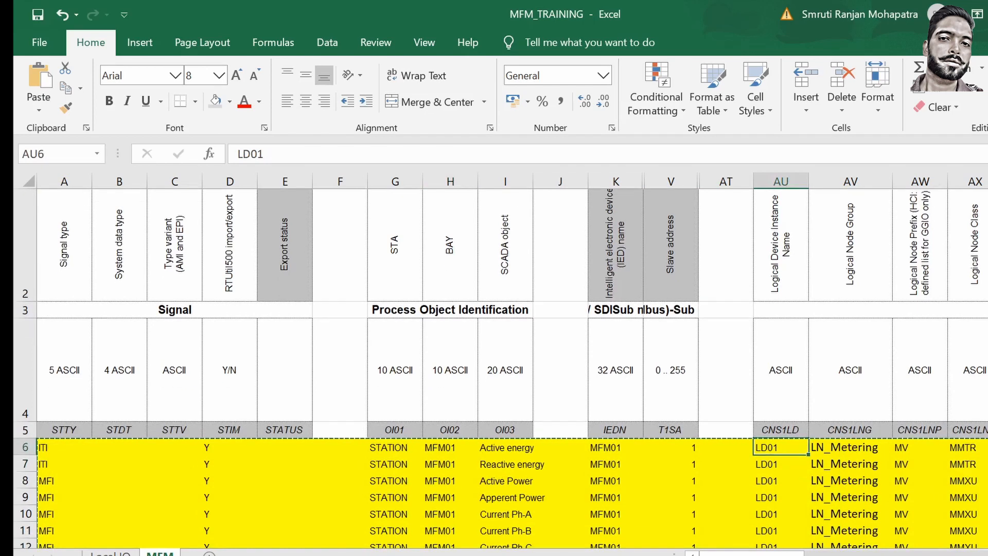
pyautogui.scroll(-3, 514, 360)
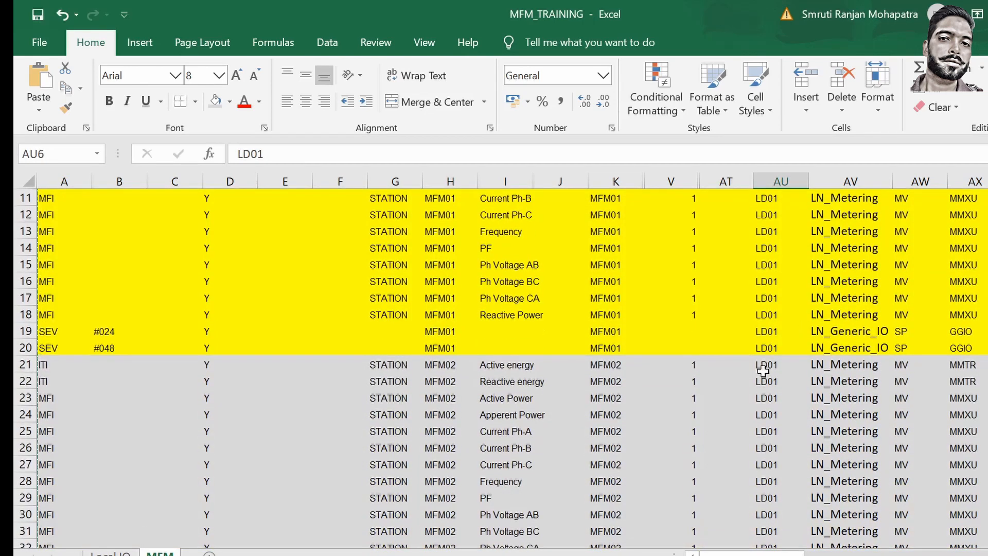
pyautogui.moveTo(763, 371); pyautogui.dragTo(770, 498)
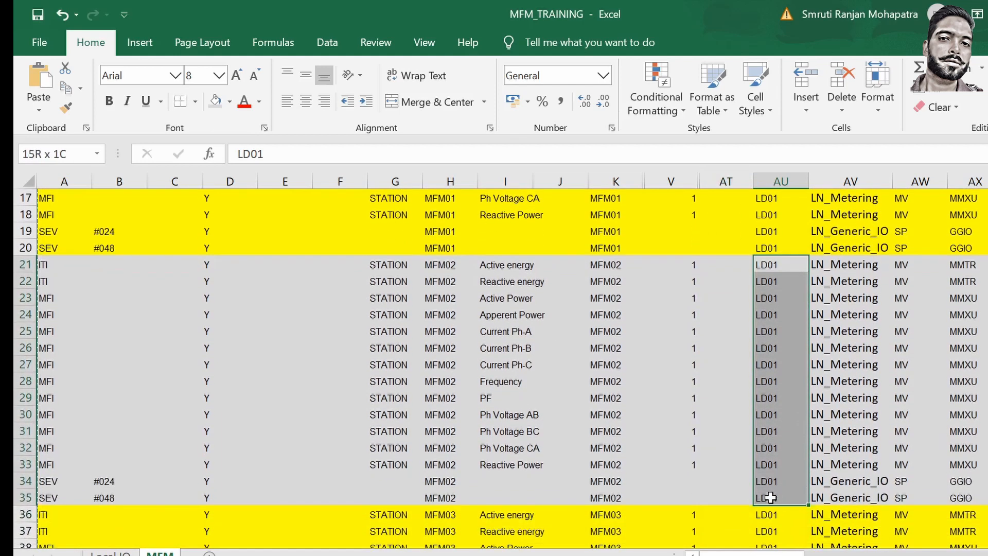
pyautogui.hotkey('ctrl', 'h')
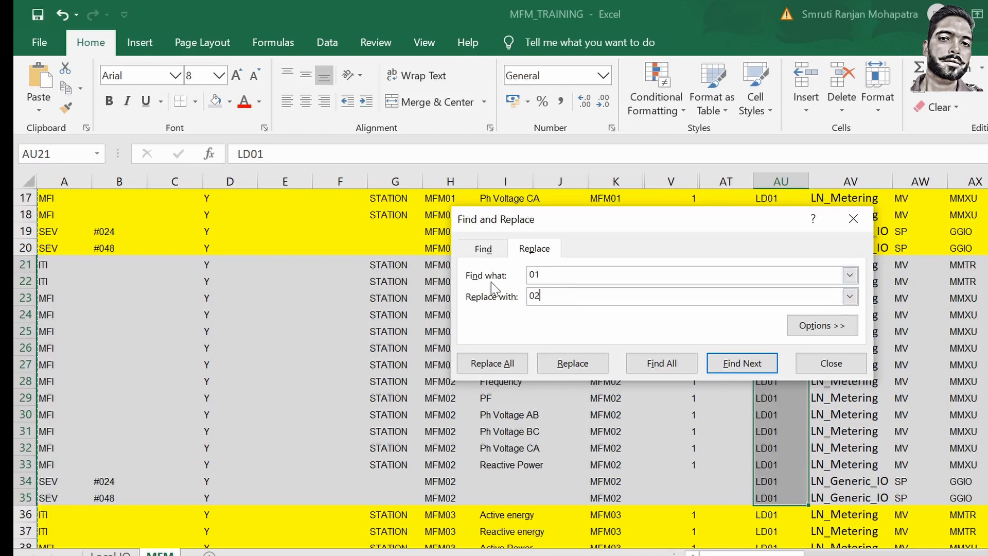
pyautogui.click(490, 363)
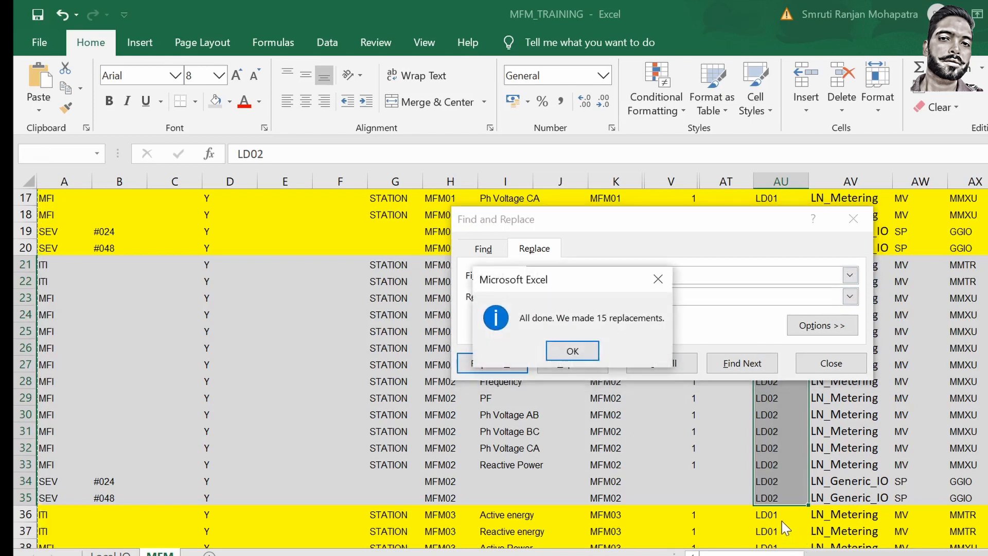
pyautogui.press('Return')
# Replace all 01 entries with 03 in the MFM03 block's logical device instance names, AU36 to AU50.
pyautogui.moveTo(768, 516); pyautogui.dragTo(782, 459)
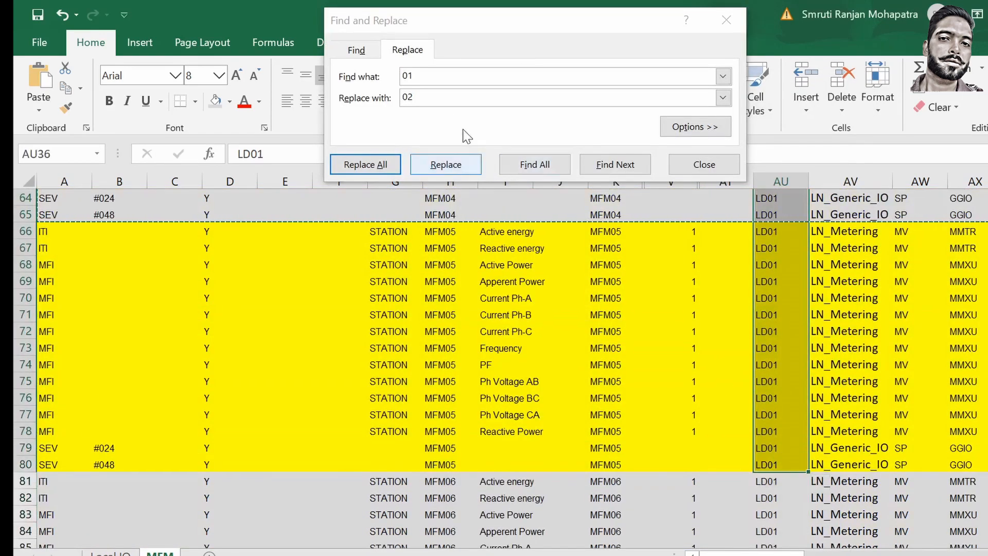
pyautogui.click(442, 98)
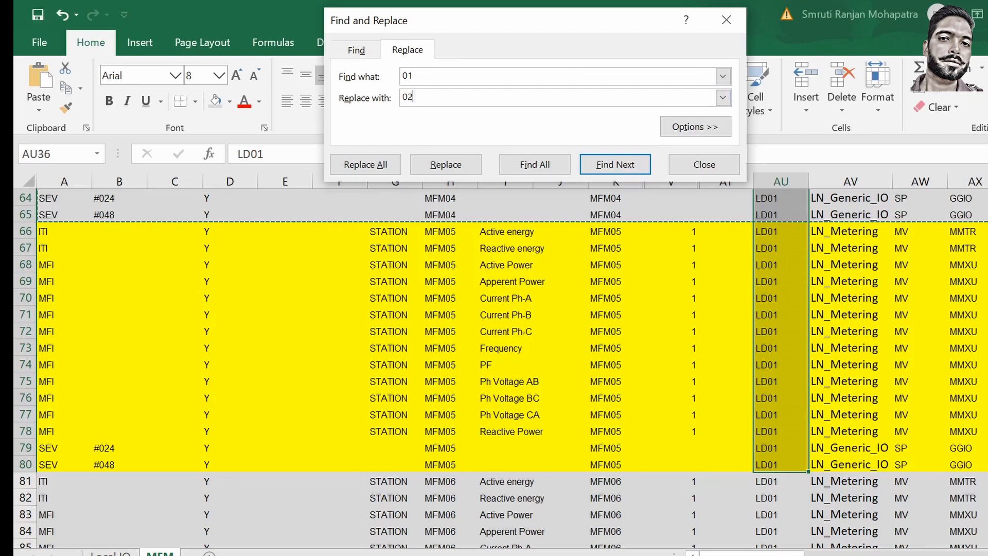
pyautogui.scroll(1, 513, 369)
pyautogui.scroll(12, 512, 368)
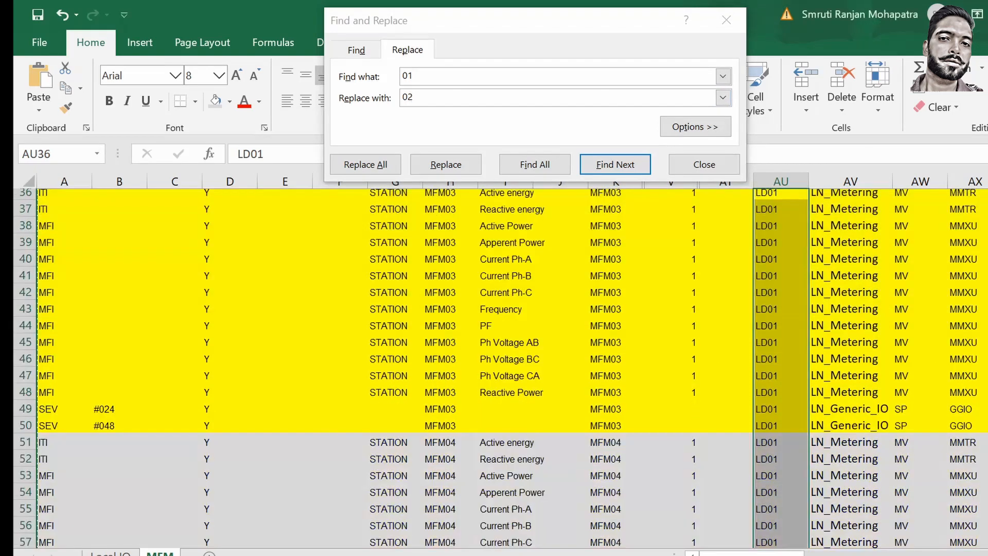
pyautogui.scroll(-2, 752, 311)
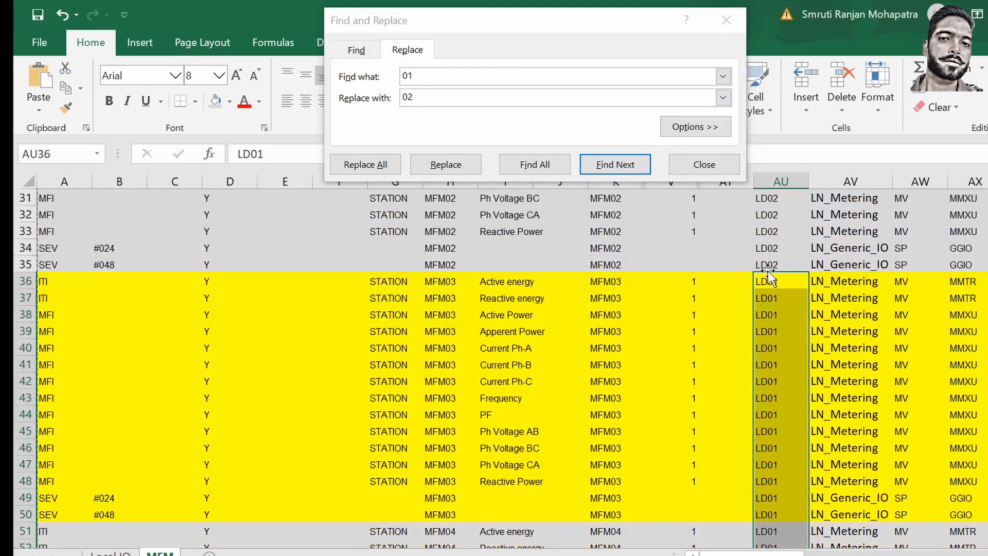
pyautogui.moveTo(769, 278); pyautogui.dragTo(767, 515)
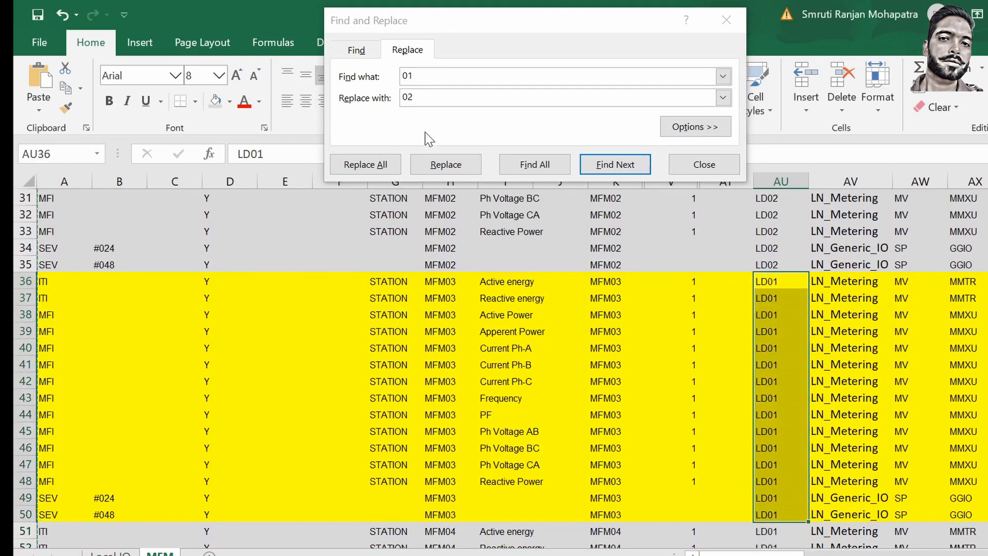
pyautogui.click(460, 97)
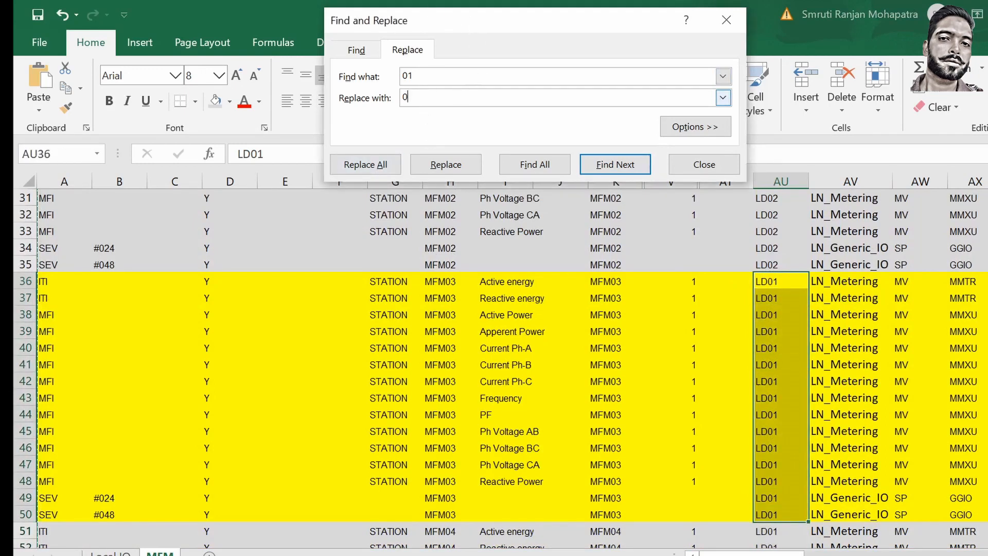
pyautogui.click(379, 163)
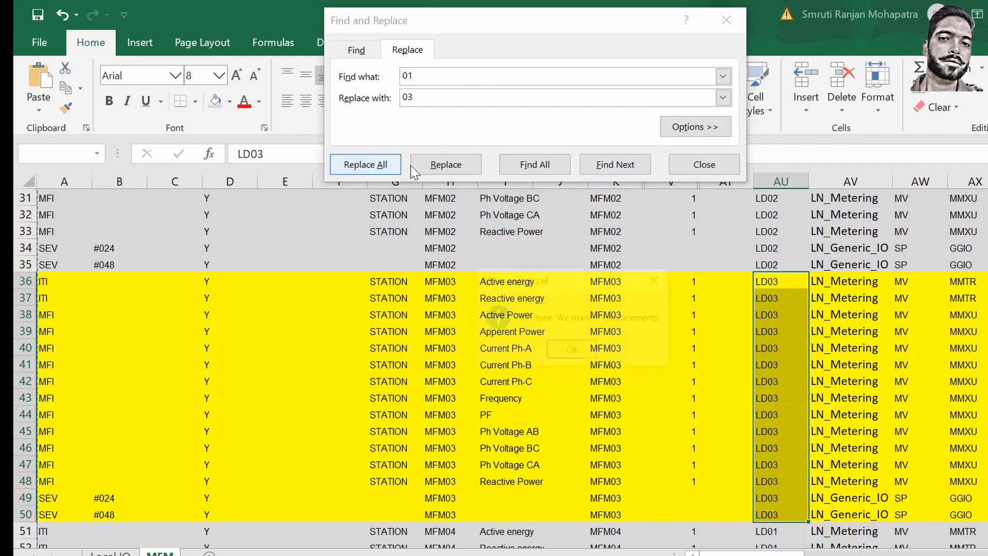
pyautogui.click(572, 352)
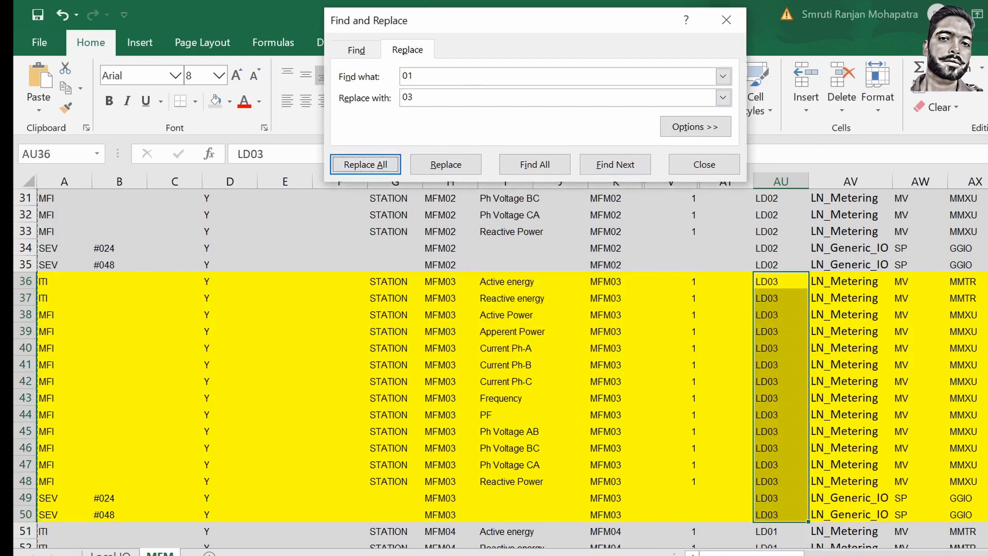
pyautogui.scroll(-3, 842, 338)
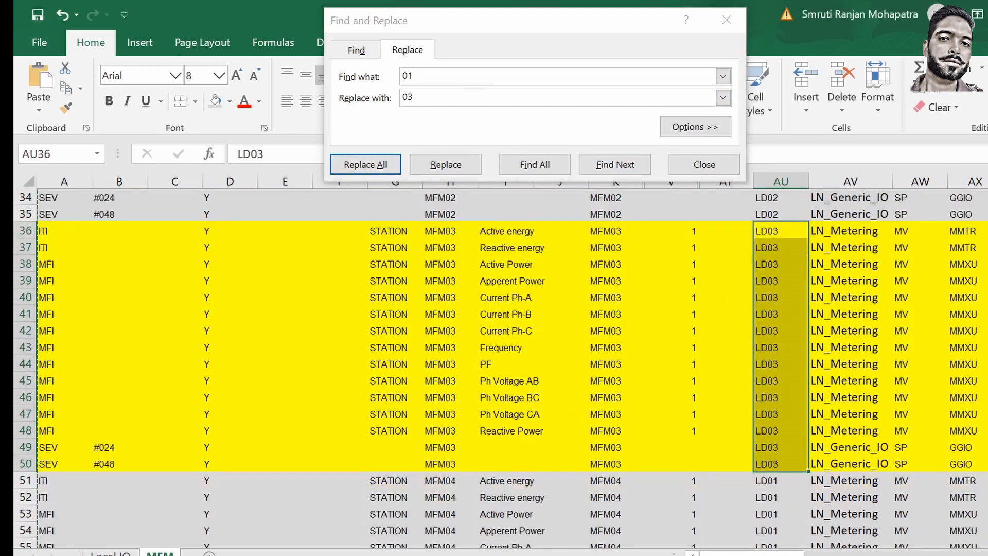
pyautogui.click(779, 362)
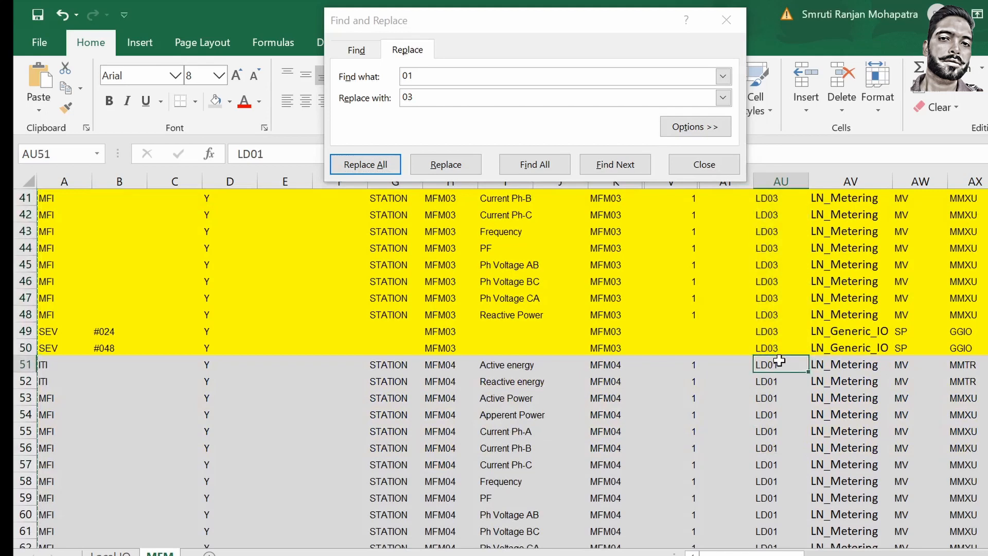
pyautogui.click(415, 98)
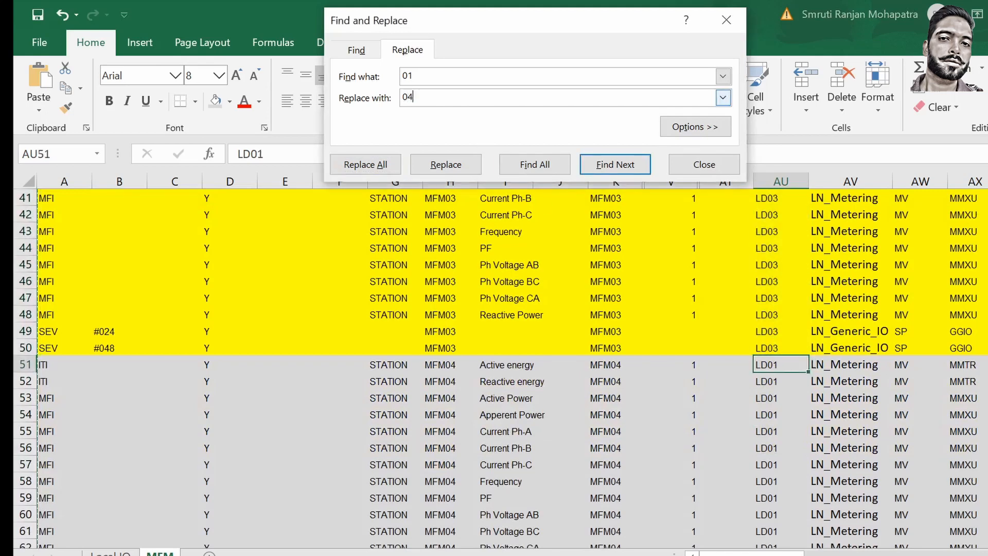
pyautogui.click(381, 164)
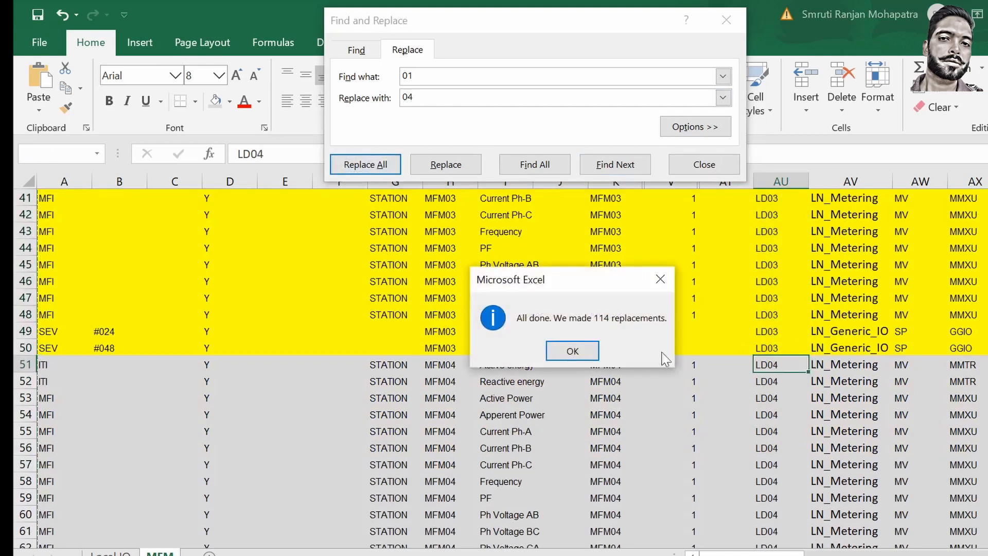
pyautogui.click(572, 351)
# Undo the last replacement, and replace 01 with 04 only in the MFM04 block's logical device instance names, AU51 to AU65.
pyautogui.moveTo(780, 365); pyautogui.dragTo(774, 487)
pyautogui.hotkey('ctrl', 'z')
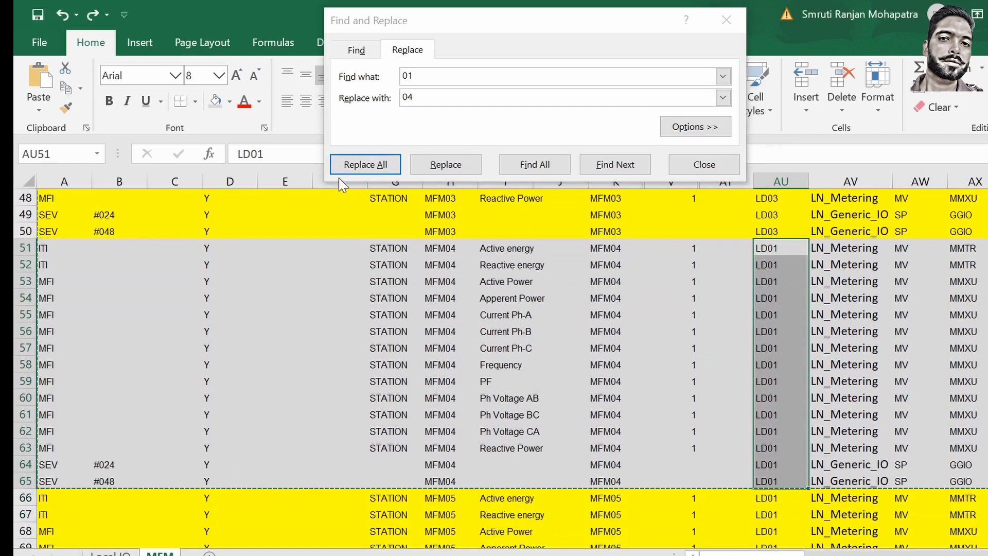
pyautogui.click(358, 165)
pyautogui.click(592, 354)
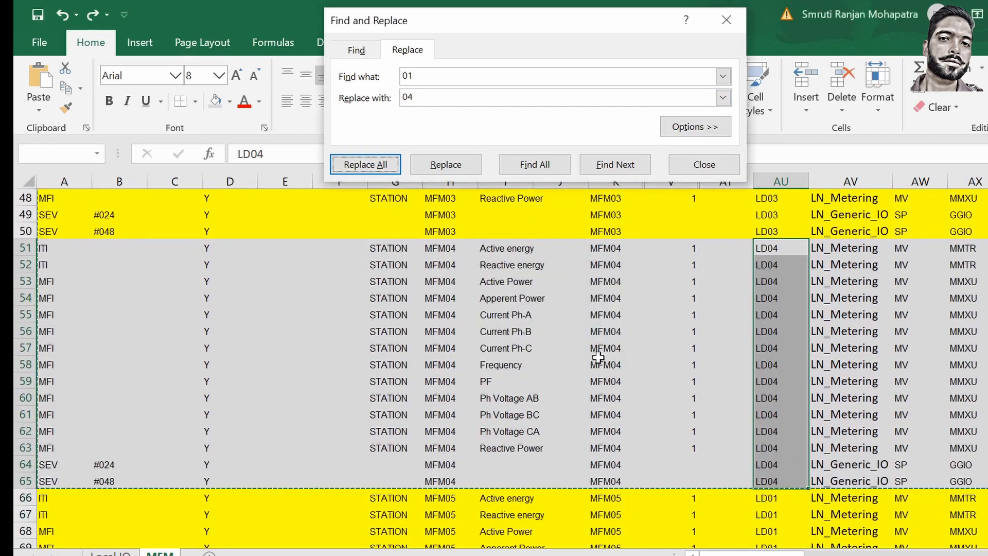
# Replace 01 in the remaining blocks' logical device instance names, AU66 to AU125, with each block's own MFM number, up to 08.
pyautogui.moveTo(766, 497); pyautogui.dragTo(773, 538)
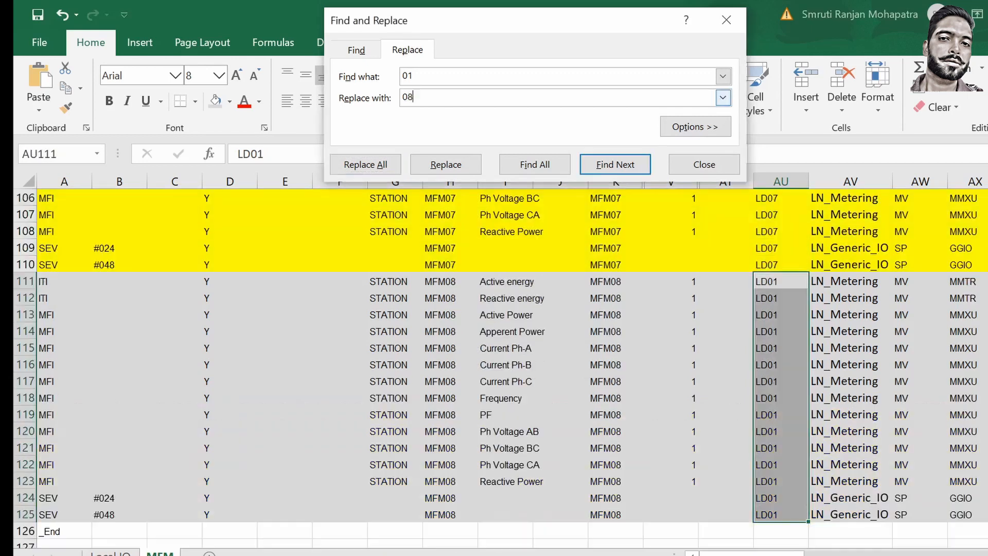
pyautogui.click(365, 165)
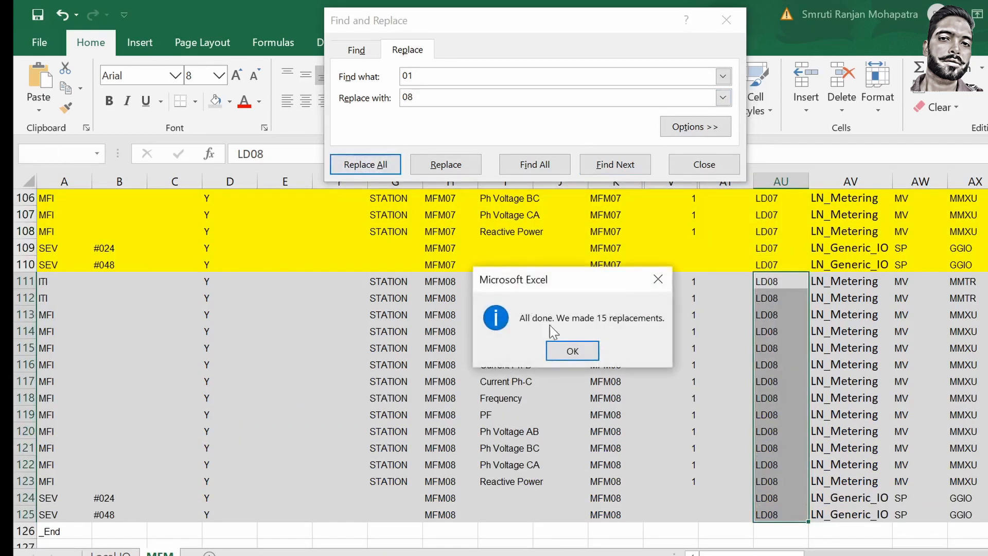
pyautogui.click(574, 344)
pyautogui.click(704, 164)
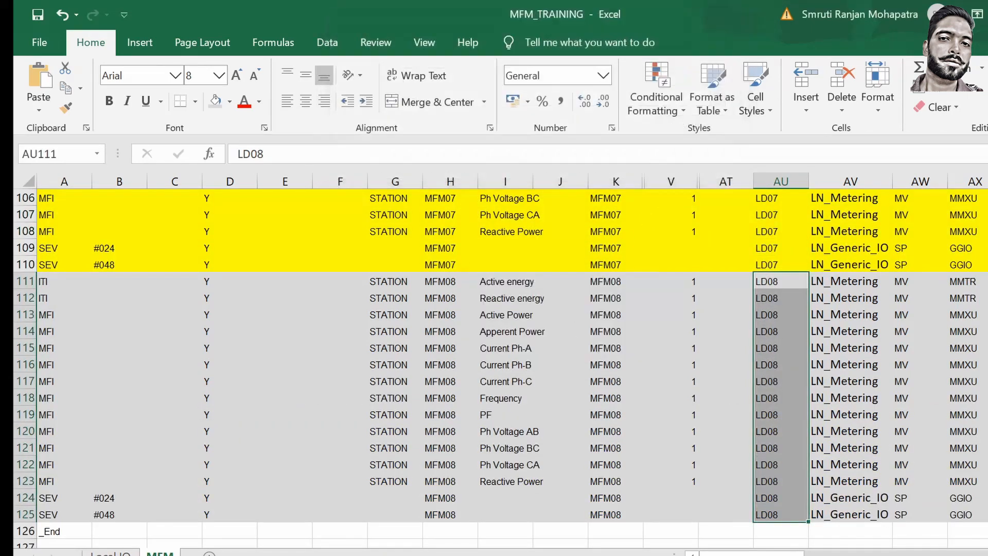
# Fill in the two missing slave addresses of the MFM01 block, V19 and V20, with 1.
pyautogui.scroll(20, 850, 422)
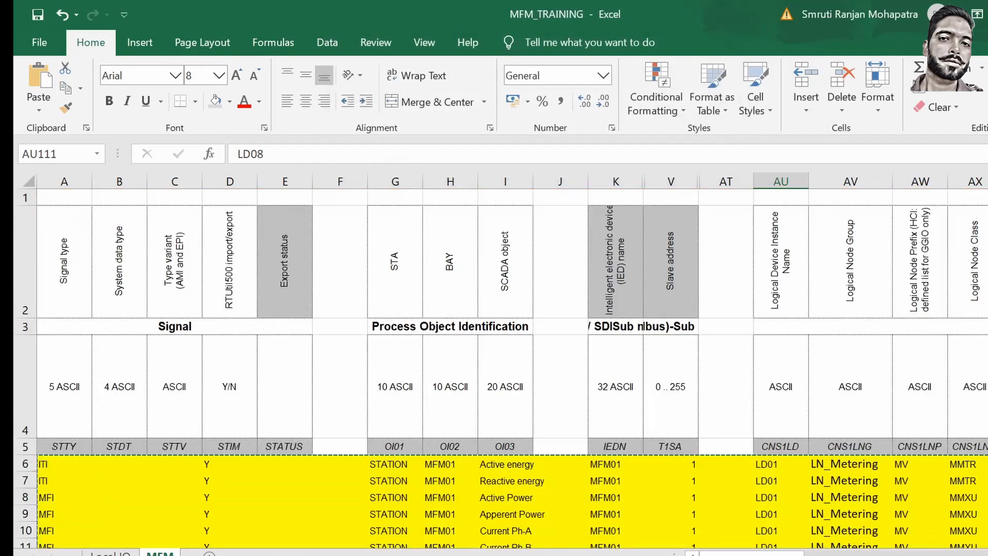
pyautogui.click(689, 465)
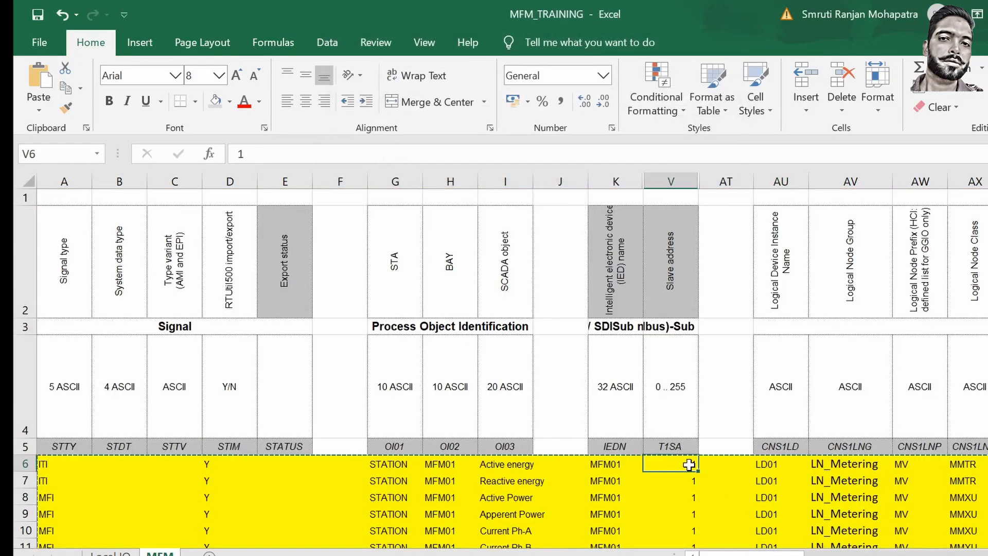
pyautogui.press('Down')
pyautogui.click(671, 251)
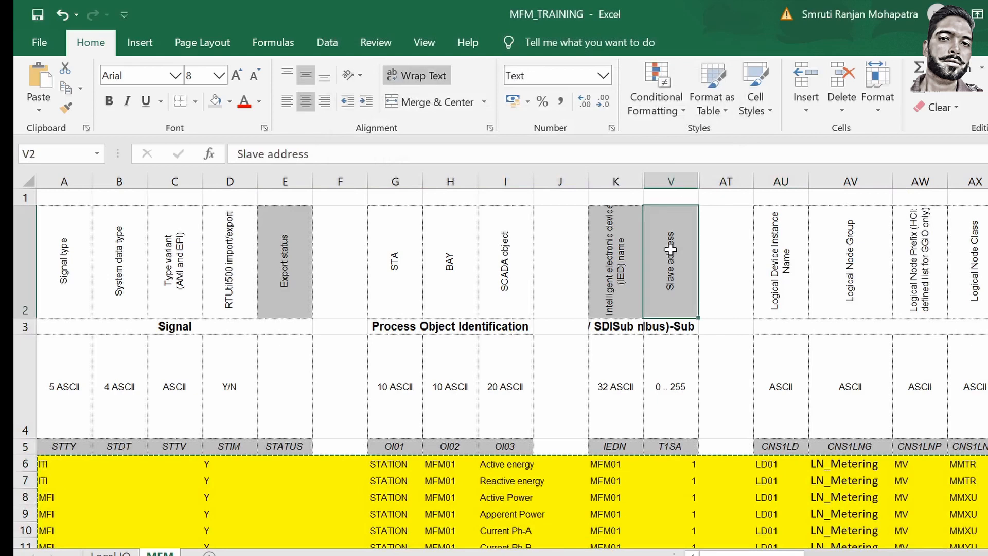
pyautogui.click(674, 465)
pyautogui.press('Down')
pyautogui.press('Down')
pyautogui.press('Down')
pyautogui.press('Down')
pyautogui.press('Down')
pyautogui.press('Down')
pyautogui.press('Down')
pyautogui.press('Down')
pyautogui.press('Down')
pyautogui.press('Down')
pyautogui.press('Down')
pyautogui.press('Down')
pyautogui.press('Down')
pyautogui.press('Down')
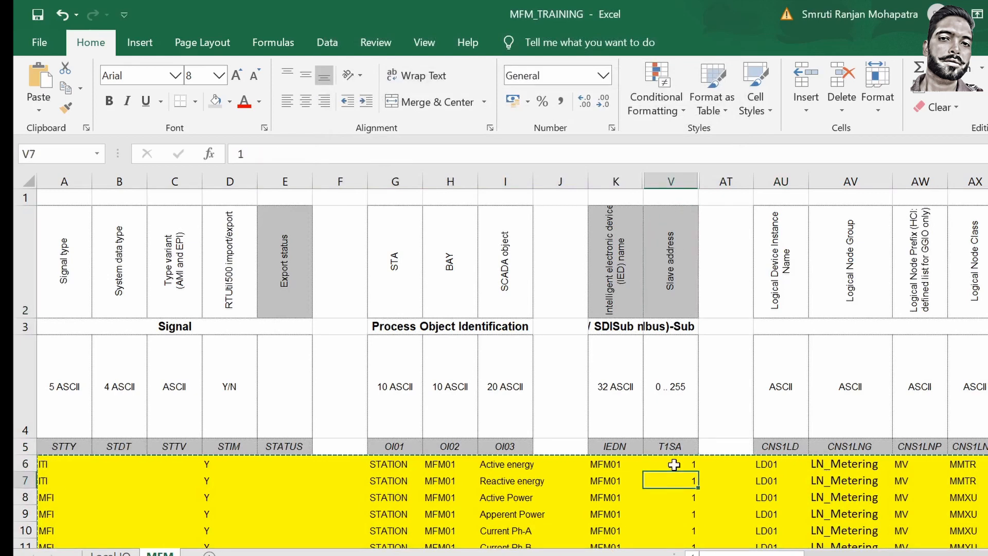
pyautogui.press('Down')
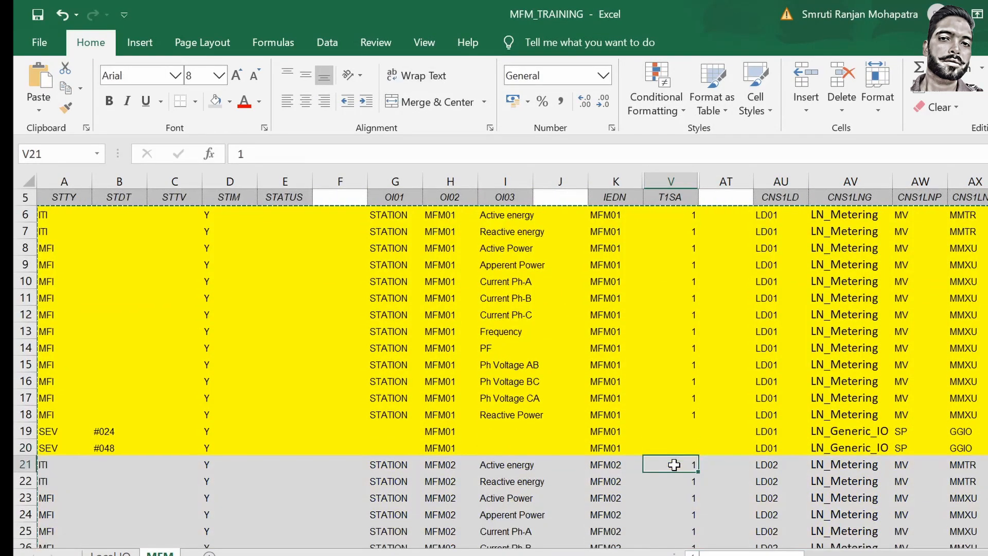
pyautogui.press('Up')
pyautogui.press('Up')
pyautogui.write('1')
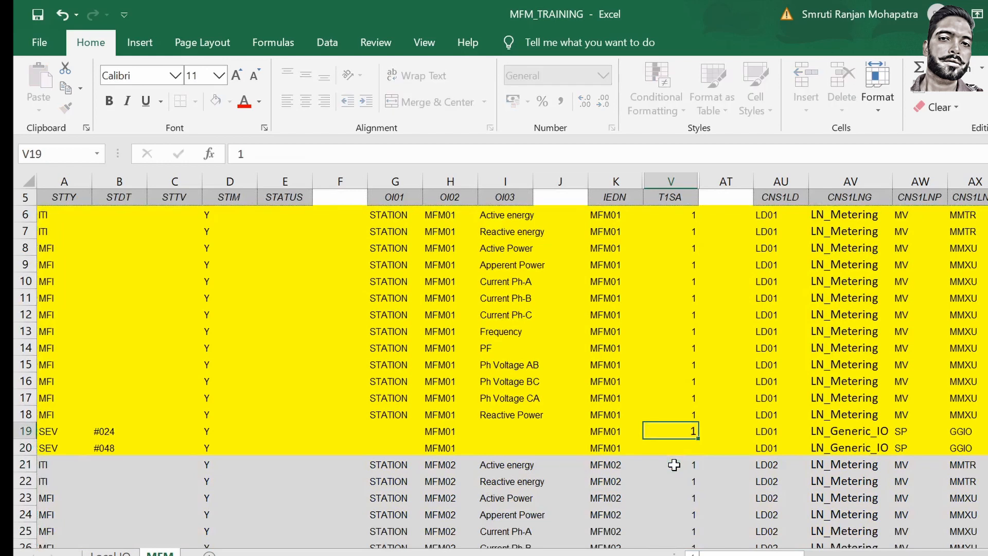
pyautogui.press('Return')
pyautogui.write('1')
pyautogui.press('Return')
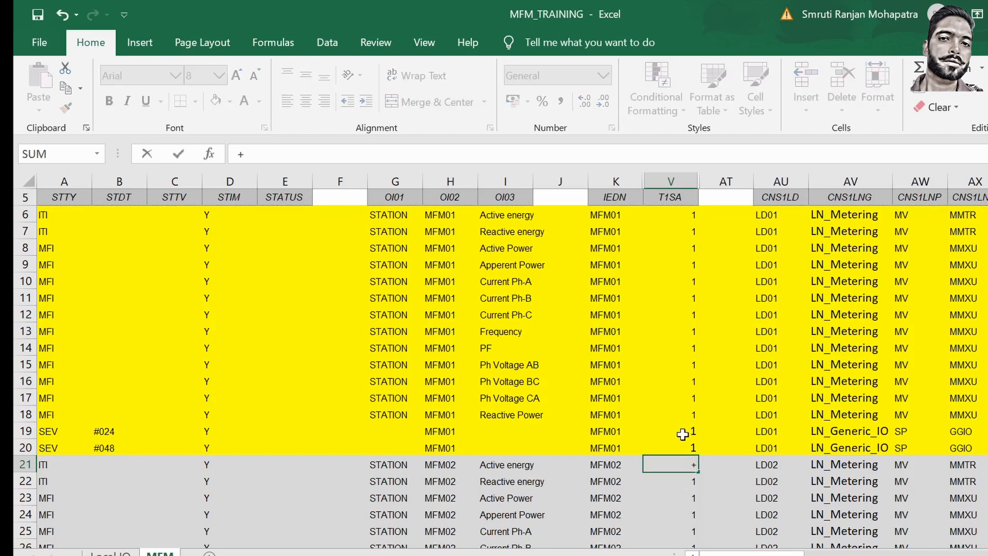
# Enter the formula =V6+1 as the slave address in V21 and fill it down to V125.
pyautogui.press('BackSpace')
pyautogui.write('=')
pyautogui.click(672, 216)
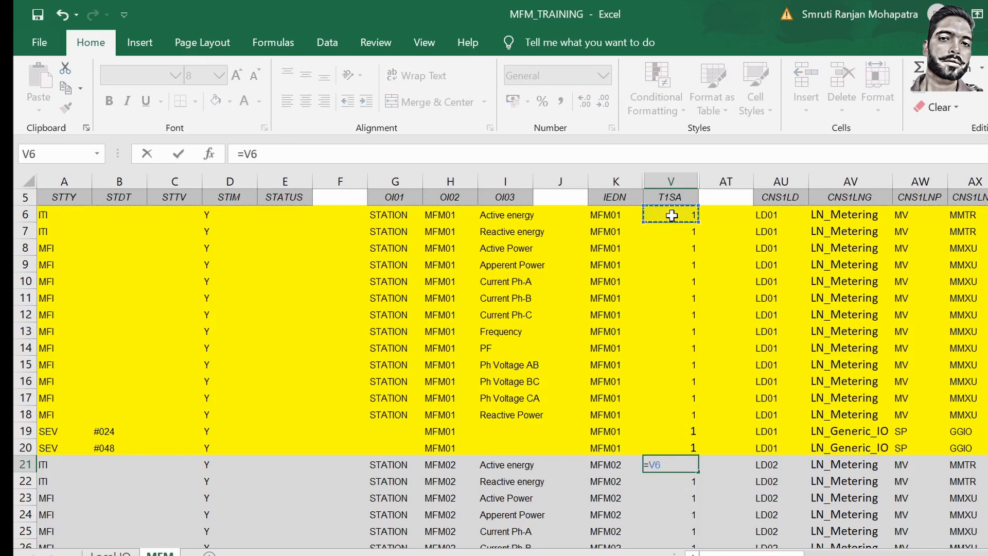
pyautogui.press('Return')
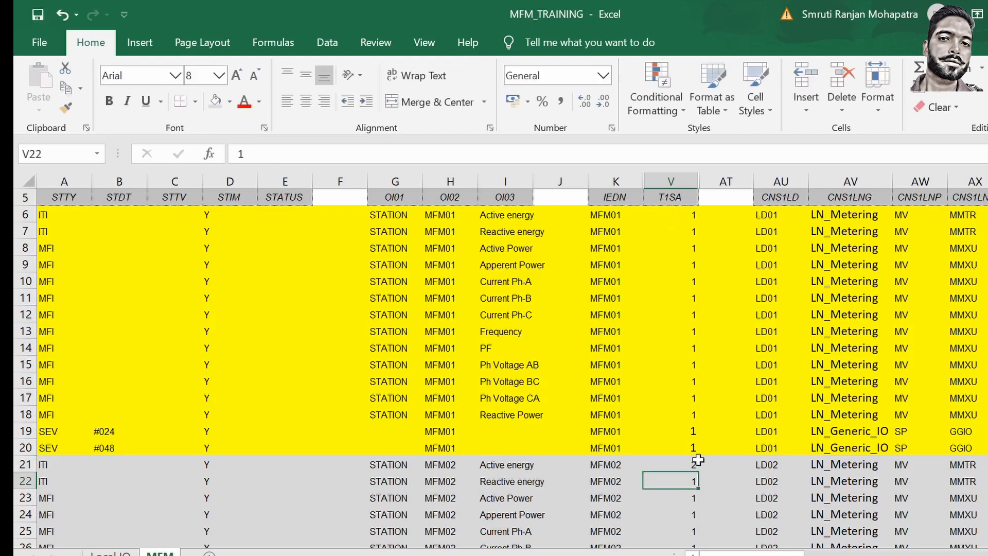
pyautogui.click(680, 464)
pyautogui.moveTo(702, 475)
pyautogui.mouseDown()
pyautogui.moveTo(700, 544)
pyautogui.moveTo(699, 489)
pyautogui.moveTo(700, 544)
pyautogui.moveTo(724, 441)
pyautogui.moveTo(692, 505)
pyautogui.mouseUp()
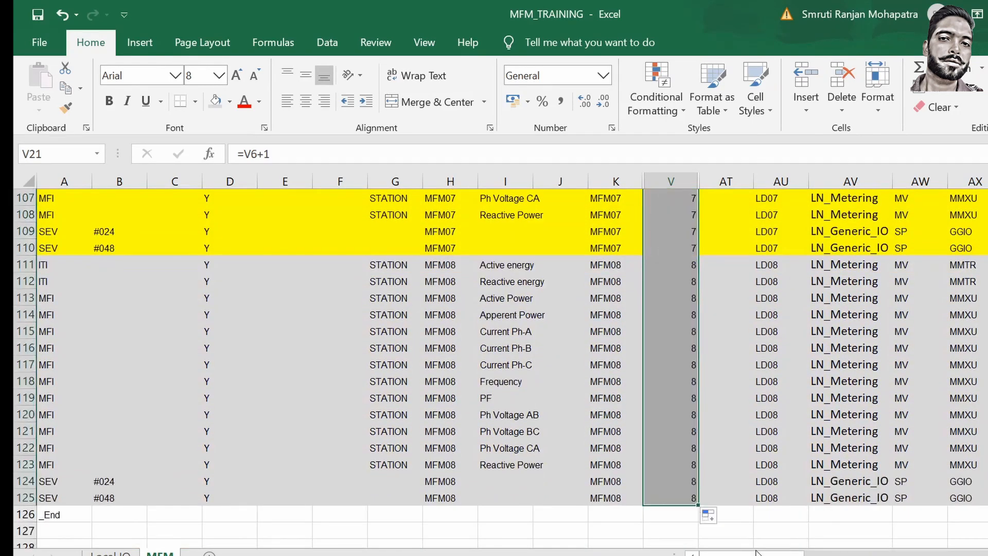
pyautogui.click(713, 345)
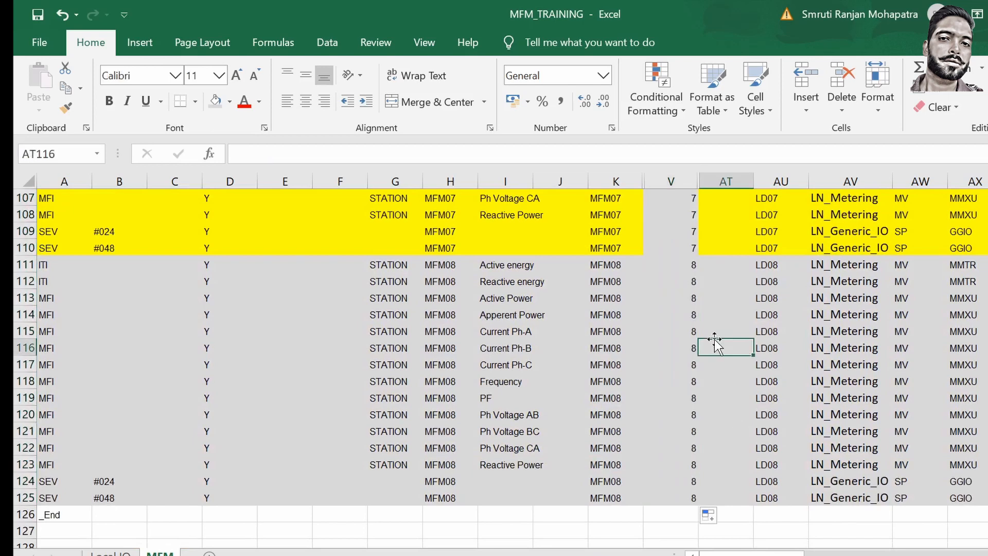
# Unhide all hidden columns of the MFM sheet.
pyautogui.click(24, 182)
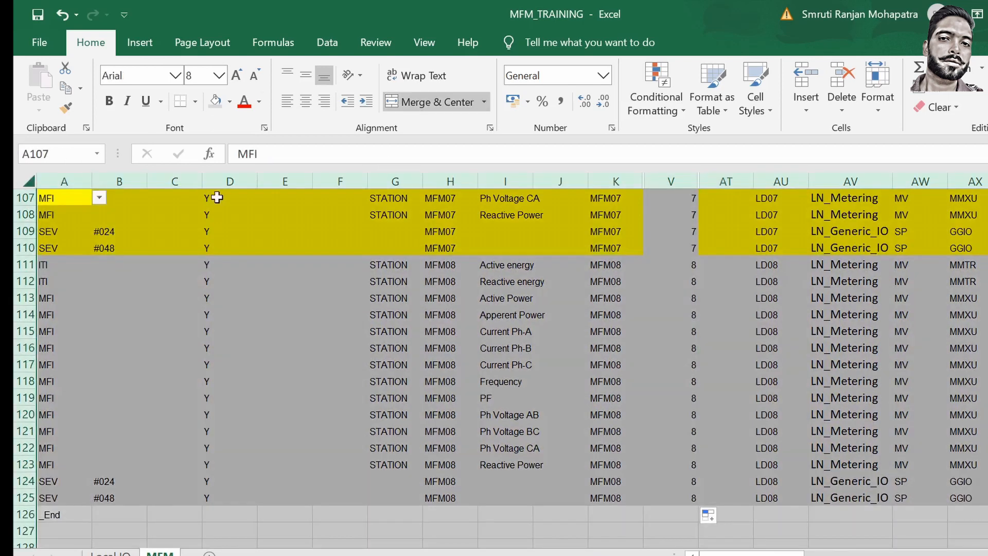
pyautogui.rightClick(286, 179)
pyautogui.click(332, 434)
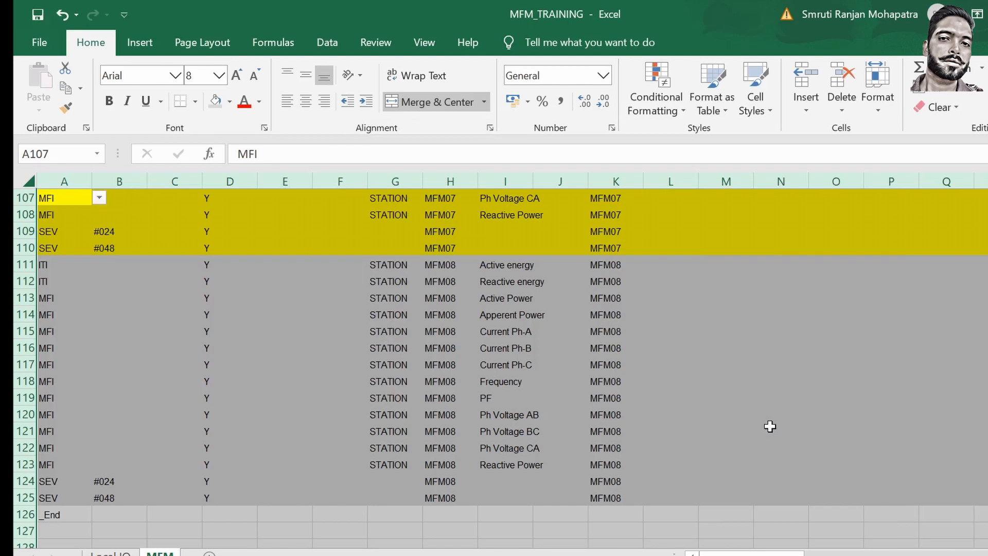
pyautogui.scroll(-2, 867, 320)
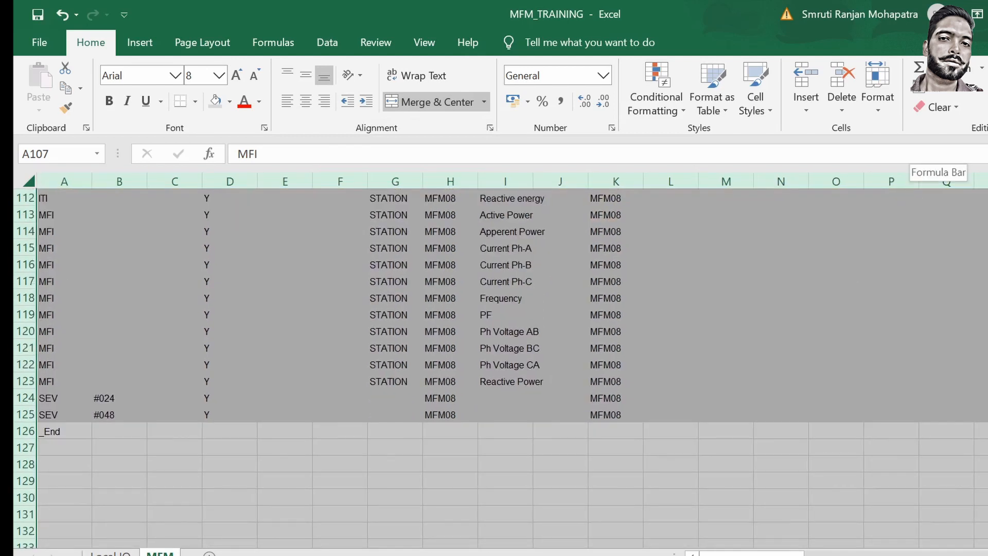
# Switch to RTUtil500 and import MFM_TRAINING.xlsx into the DEMO RTU, generating the log file MFM_TRAINING-Import.log.
pyautogui.hotkey('alt', 'Tab')
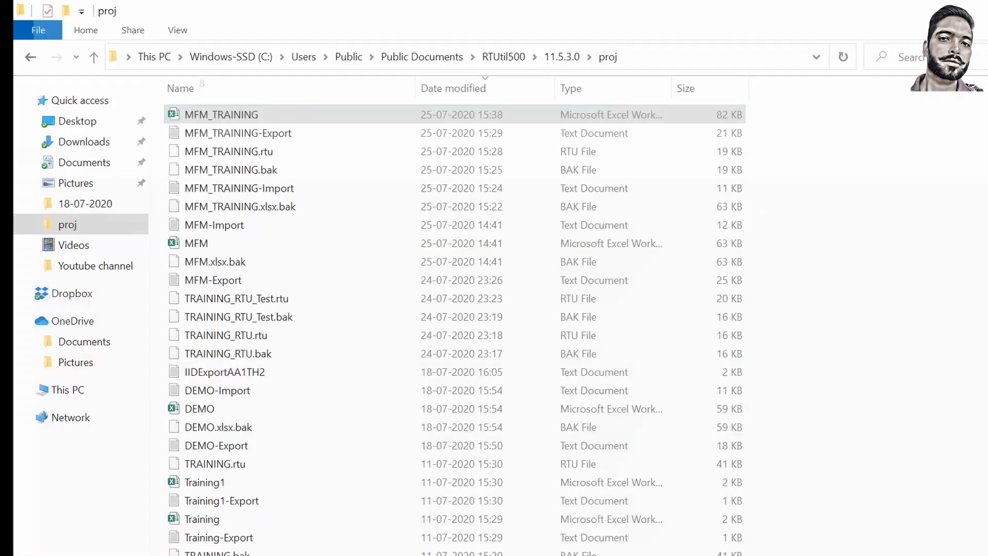
pyautogui.hotkey('alt', 'Tab')
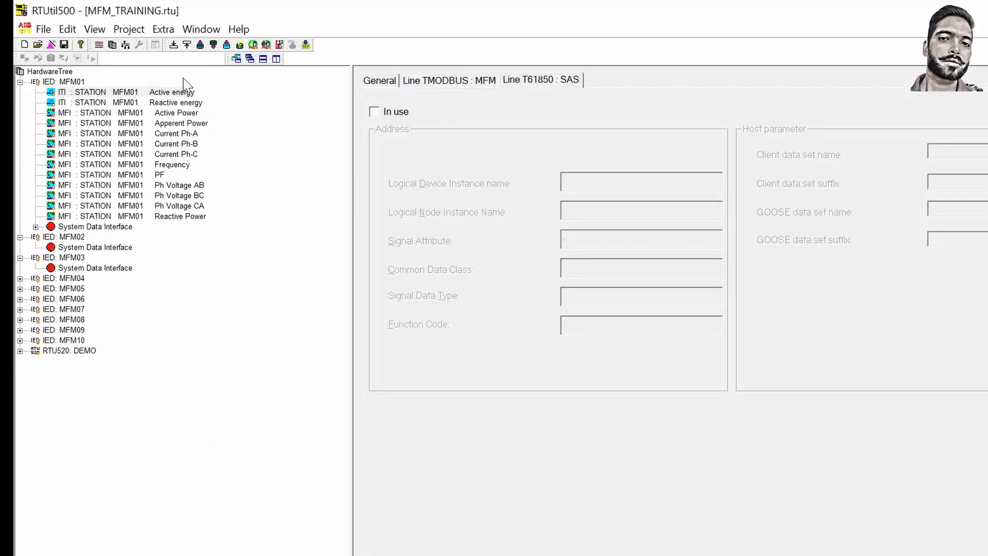
pyautogui.click(128, 29)
pyautogui.moveTo(163, 28)
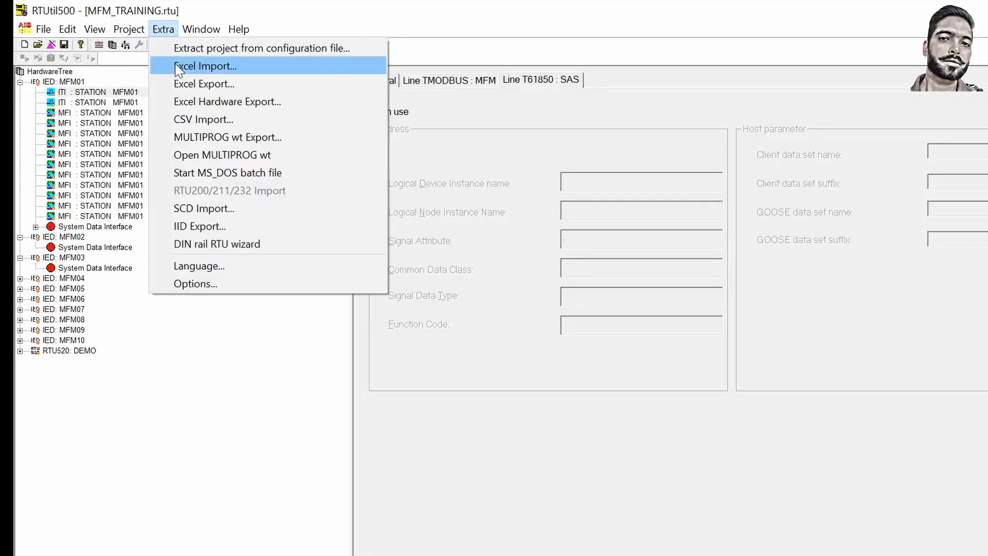
pyautogui.click(175, 66)
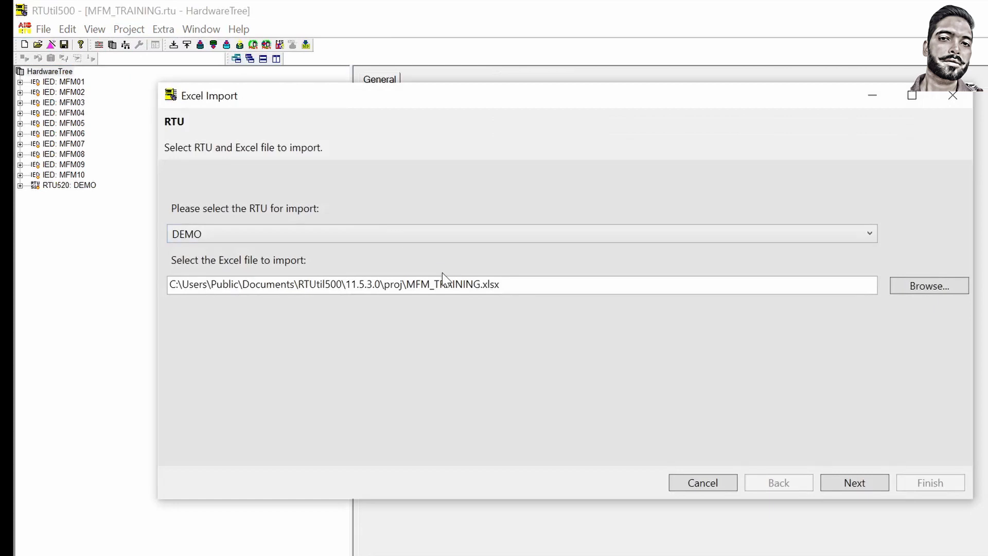
pyautogui.click(874, 486)
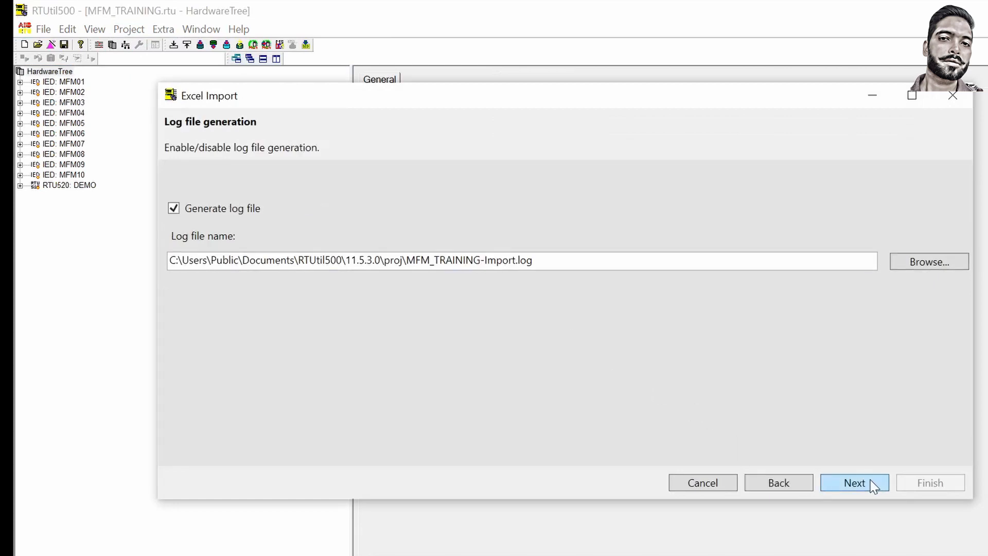
pyautogui.click(871, 484)
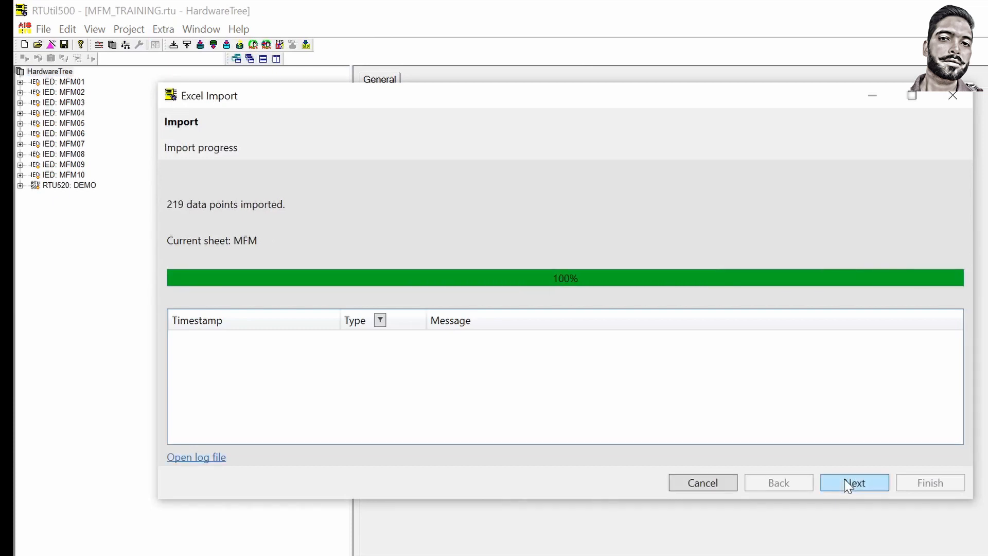
pyautogui.click(847, 486)
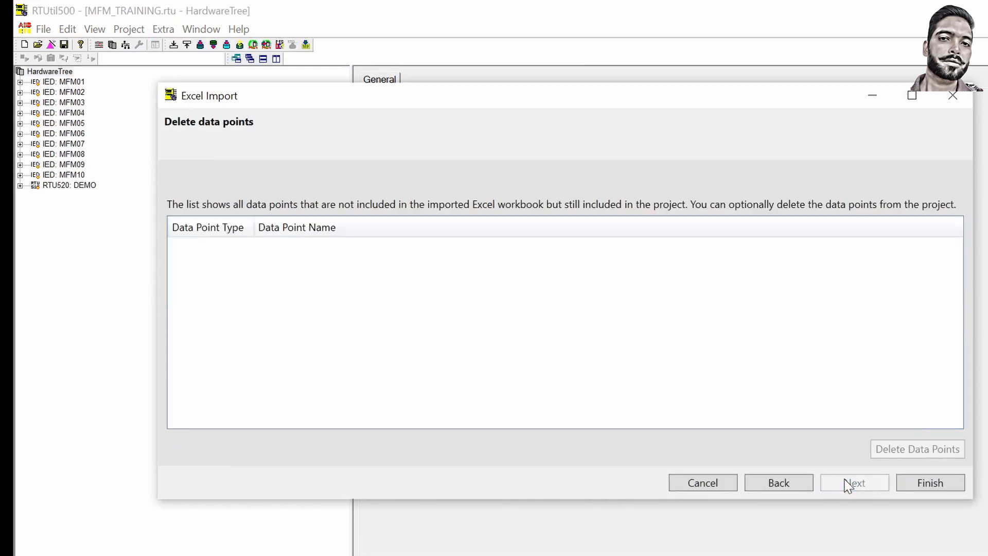
pyautogui.click(921, 486)
# Examine the Line T61850 : SAS address settings of MFM01's Active energy and Frequency data points.
pyautogui.doubleClick(72, 82)
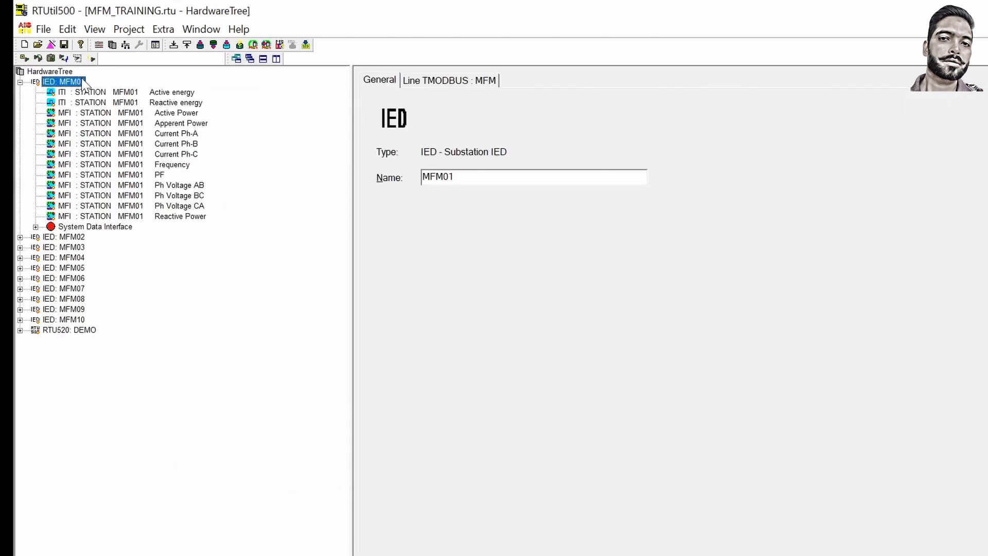
pyautogui.click(154, 91)
pyautogui.click(516, 81)
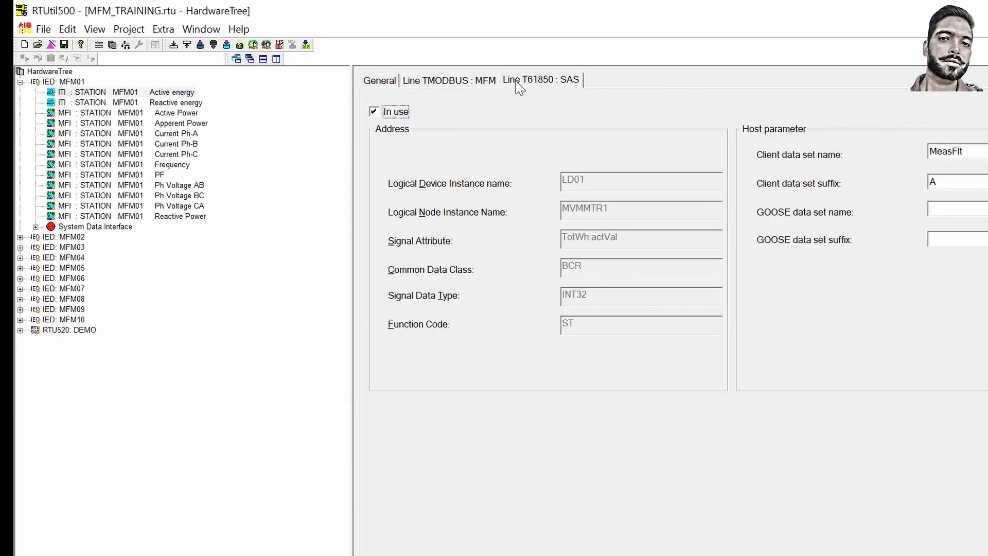
pyautogui.click(147, 166)
# Run a consistency check on the MFM_TRAINING project, close its results and save the project.
pyautogui.click(129, 30)
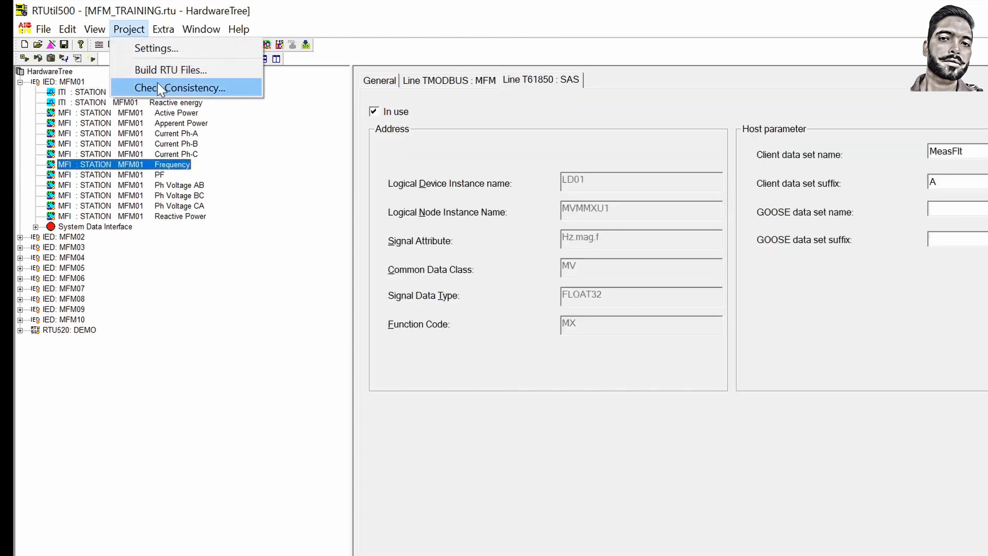
pyautogui.click(187, 88)
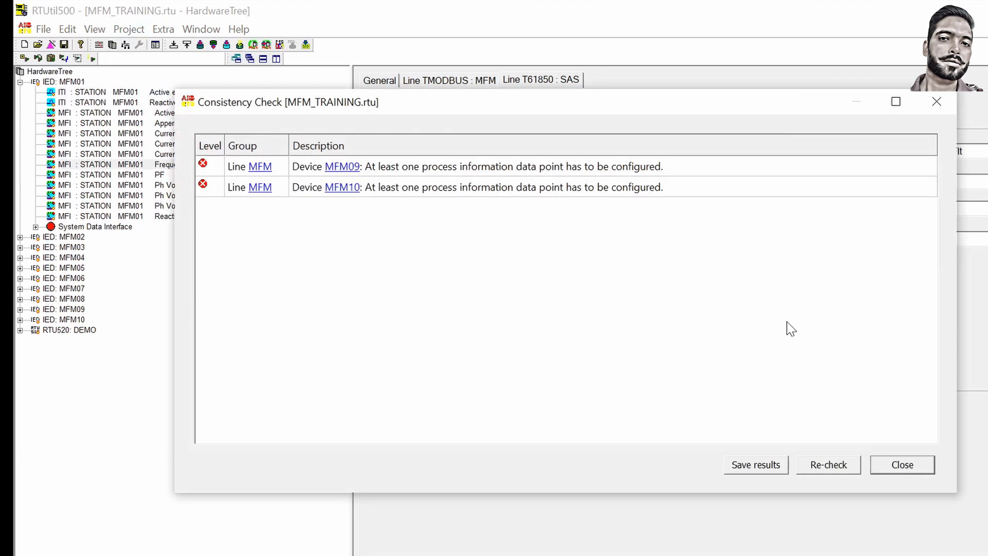
pyautogui.click(896, 468)
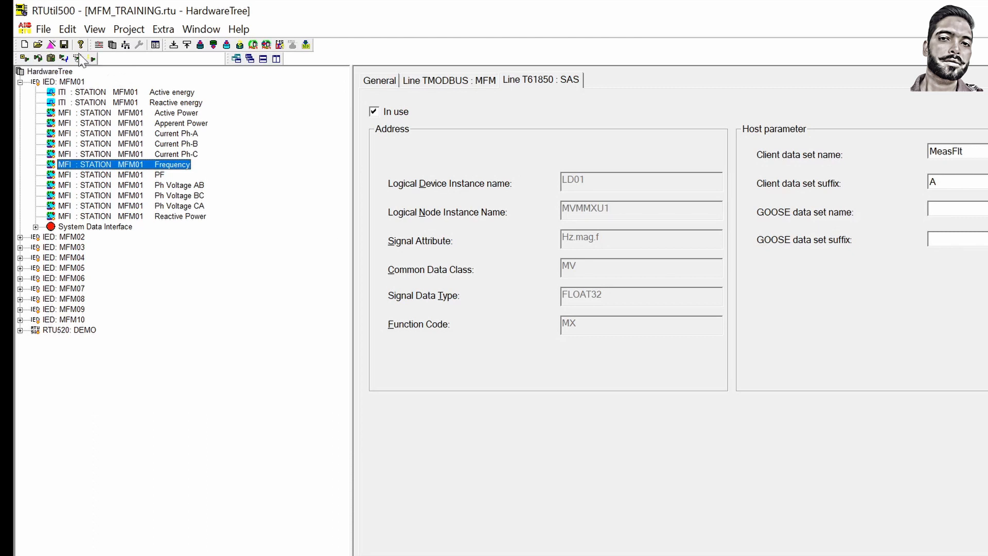
pyautogui.click(63, 46)
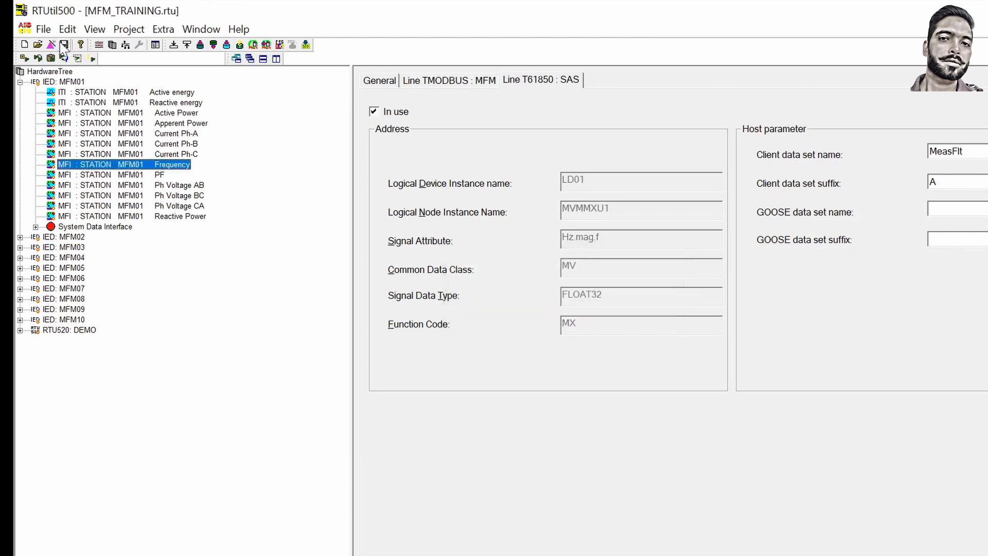